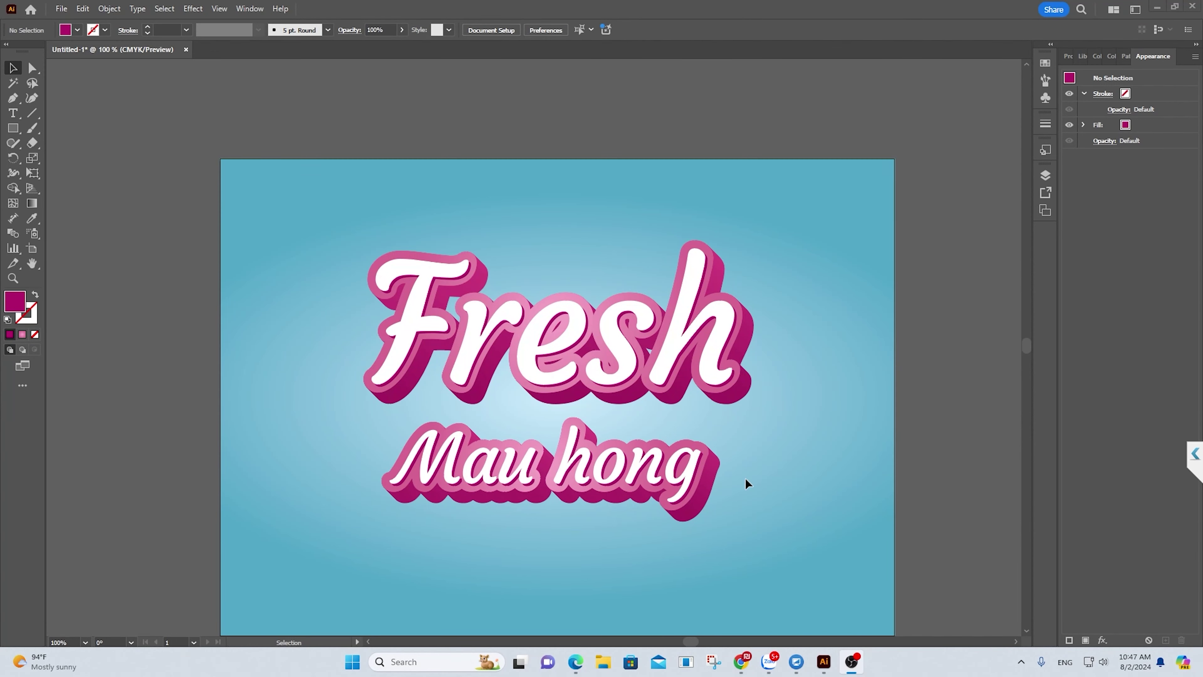
# Select the pink Fresh Mau hong lettering and drag it up toward the artboard's top.
pyautogui.scroll(-1, 698, 462)
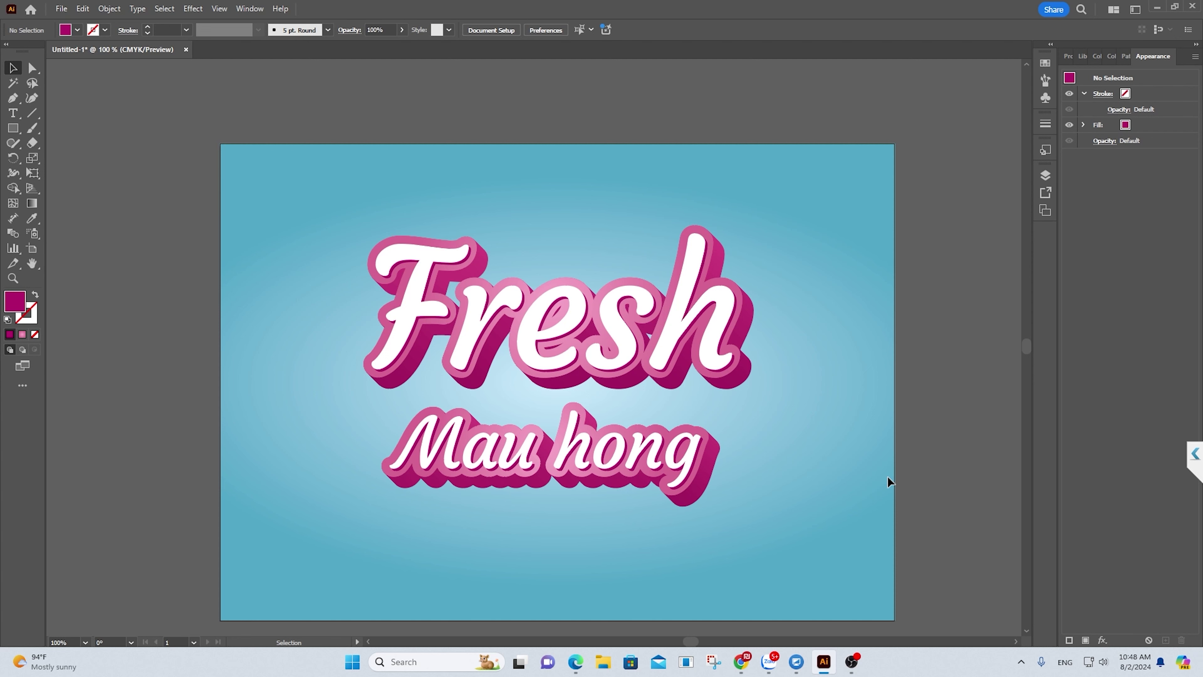
pyautogui.click(740, 487)
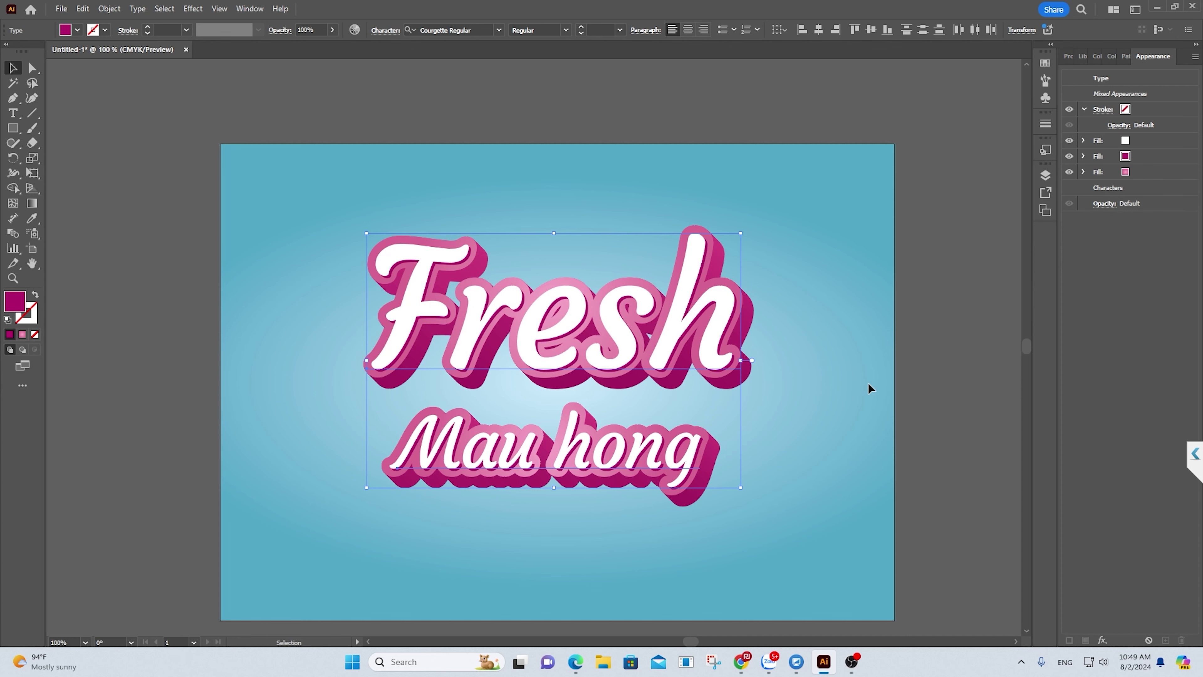
pyautogui.scroll(2, 756, 380)
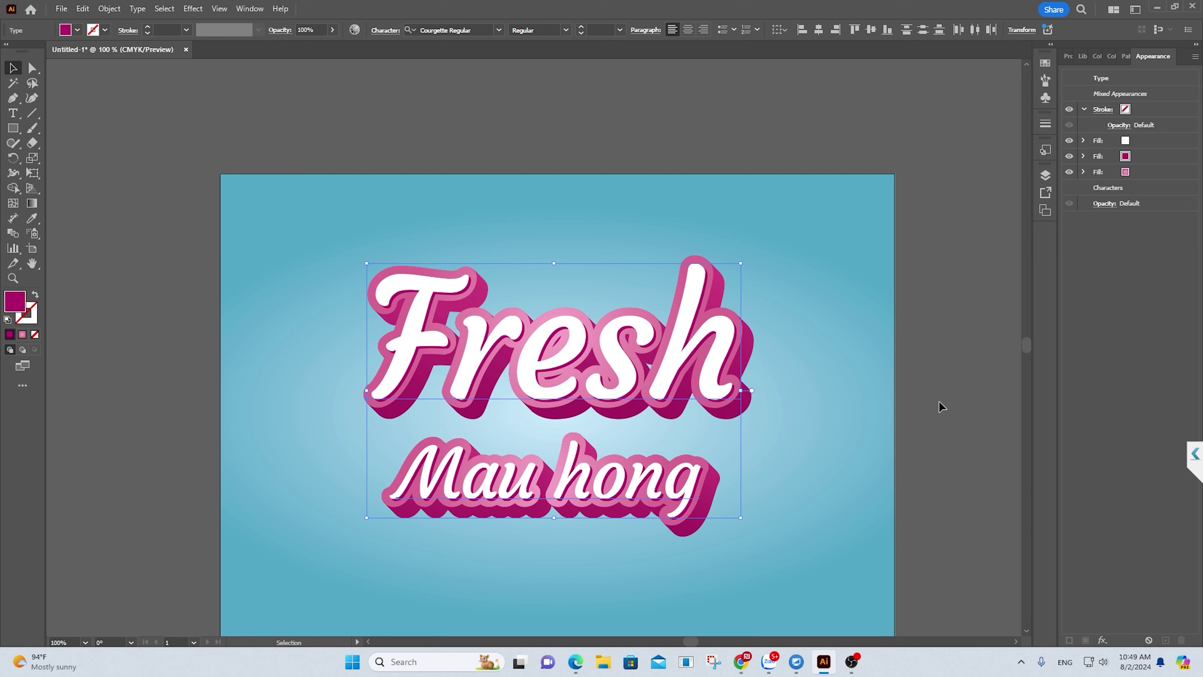
pyautogui.scroll(-1, 763, 422)
pyautogui.hscroll(1, 764, 423)
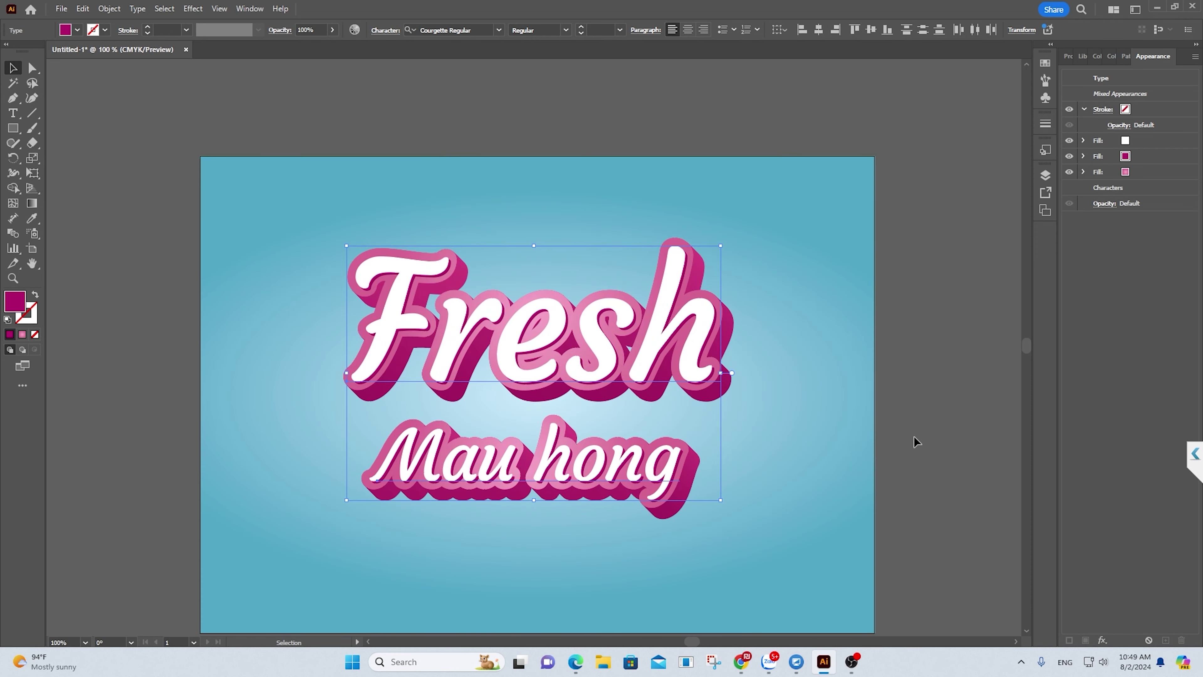
pyautogui.scroll(2, 871, 412)
pyautogui.moveTo(636, 413)
pyautogui.mouseDown()
pyautogui.moveTo(536, 241)
pyautogui.moveTo(542, 178)
pyautogui.mouseUp()
# Push the lettering fully above the artboard, deselect it, and return to 100% zoom.
pyautogui.hotkey('ctrl', '-')
pyautogui.scroll(3, 596, 245)
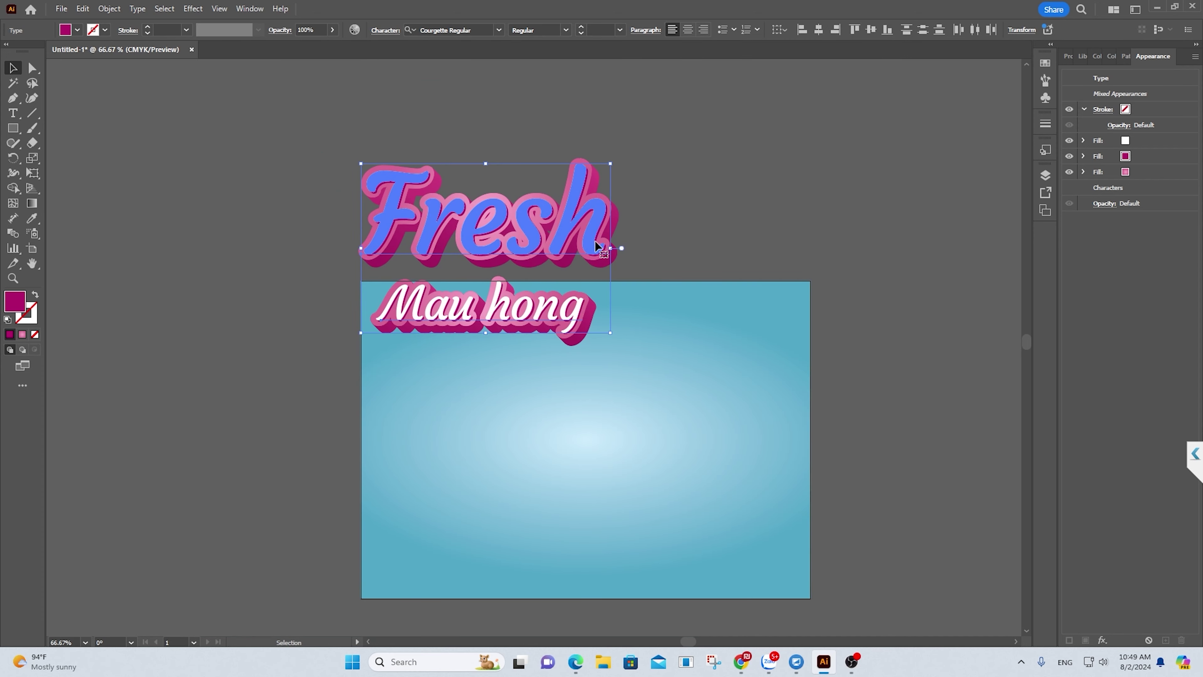
pyautogui.moveTo(595, 245); pyautogui.dragTo(673, 180)
pyautogui.click(704, 249)
pyautogui.hotkey('ctrl', '+')
pyautogui.scroll(-3, 569, 329)
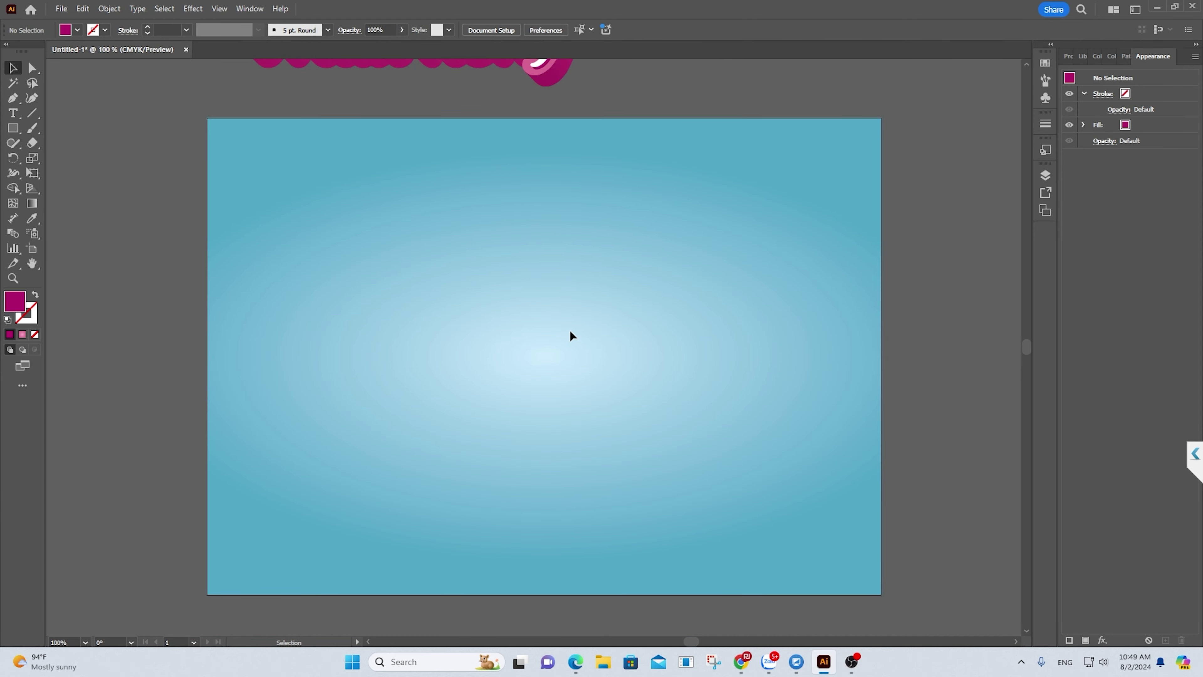
# Create a new text object reading 'Fresh' on the artboard.
pyautogui.click(13, 113)
pyautogui.click(463, 291)
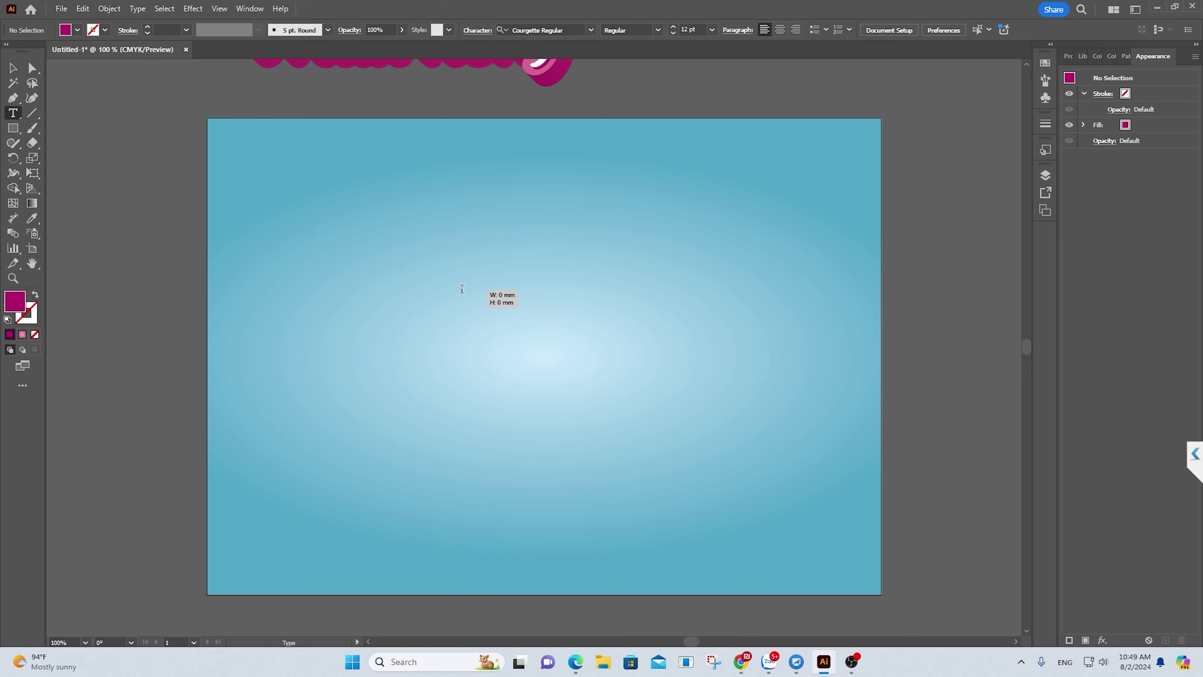
pyautogui.write('F')
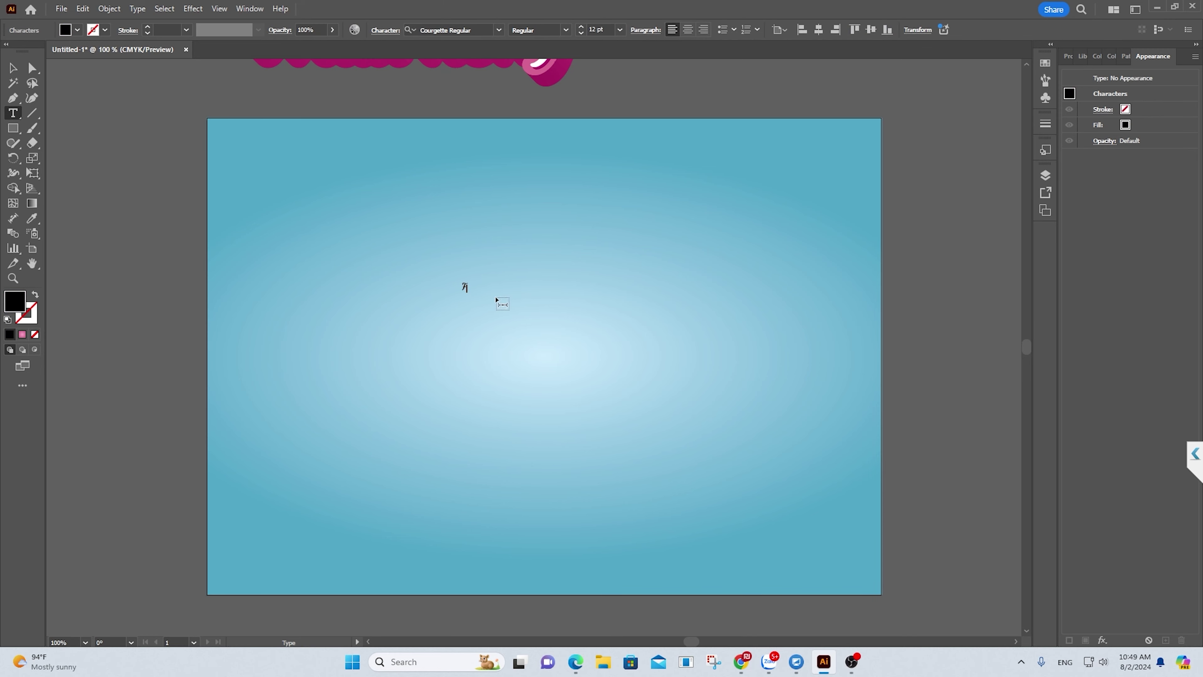
pyautogui.write('resh')
# Scale the Fresh text up to about 209 pt and move it up and left.
pyautogui.click(12, 68)
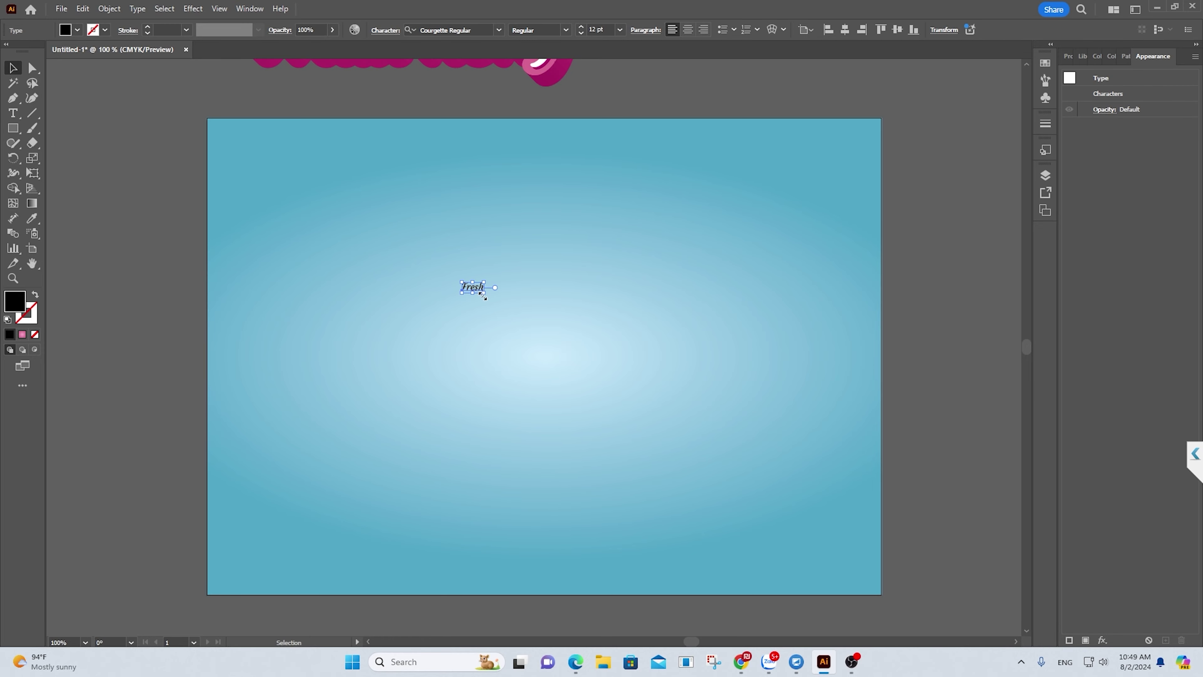
pyautogui.moveTo(483, 292); pyautogui.dragTo(780, 496)
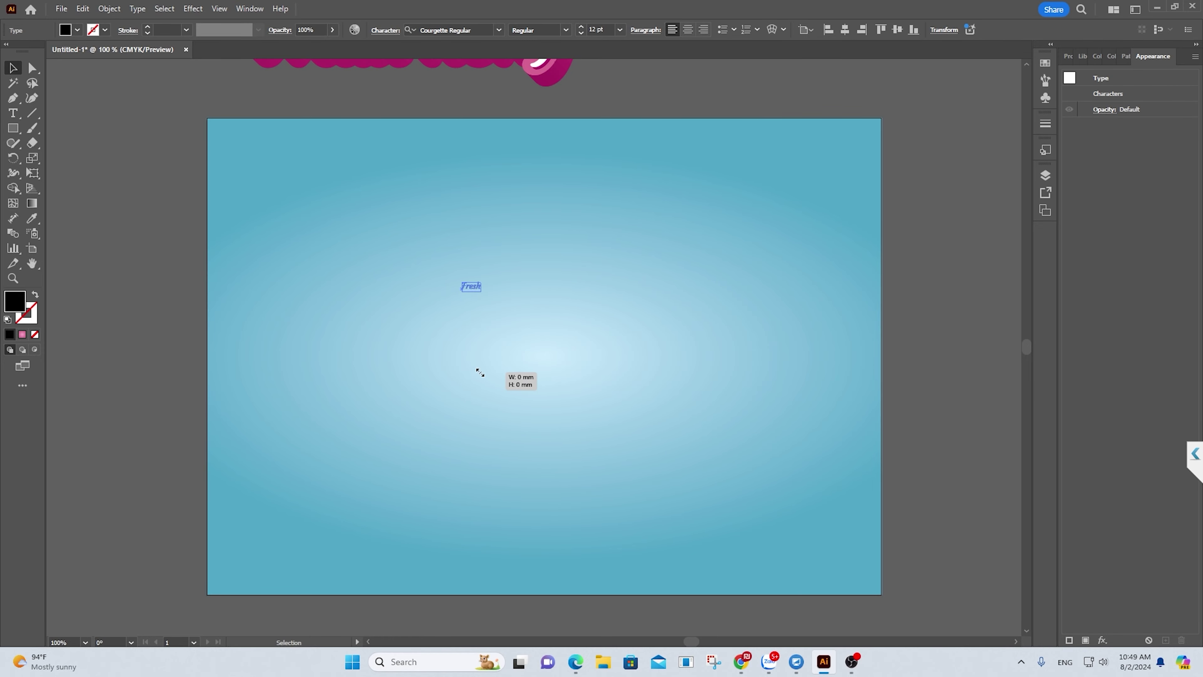
pyautogui.moveTo(780, 496); pyautogui.dragTo(845, 564)
pyautogui.moveTo(796, 360); pyautogui.dragTo(662, 320)
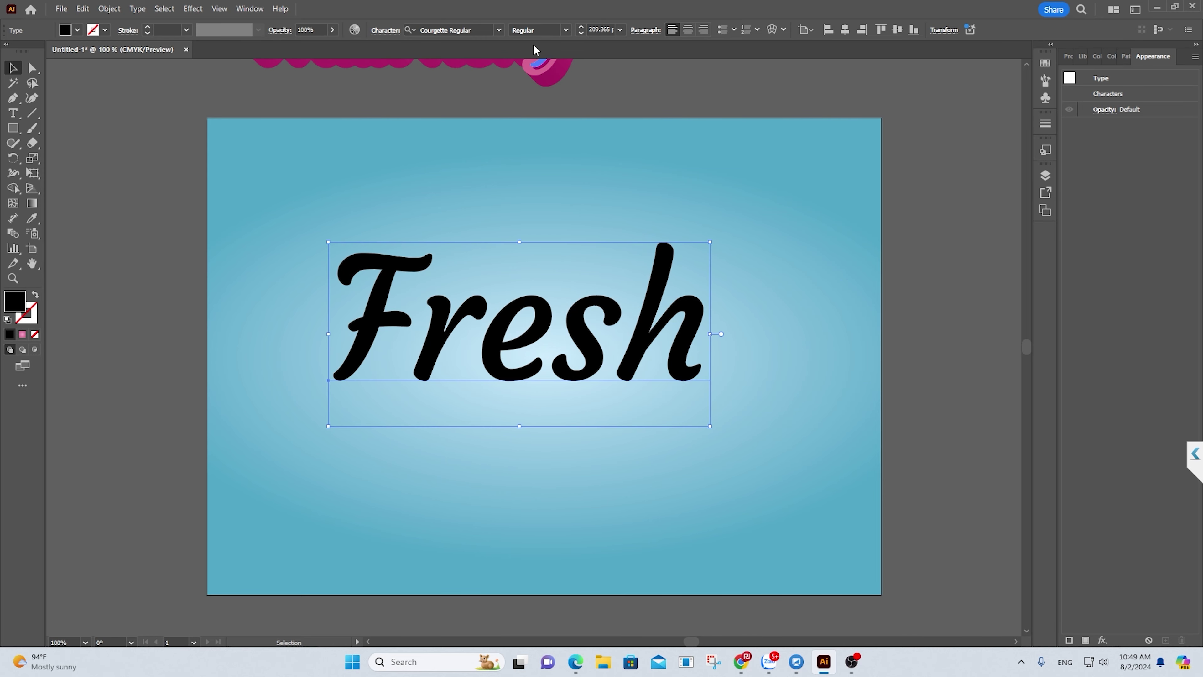
# Change the black Fresh text's font to SVN-Segoe Print and centre it in the artboard's upper middle.
pyautogui.click(499, 29)
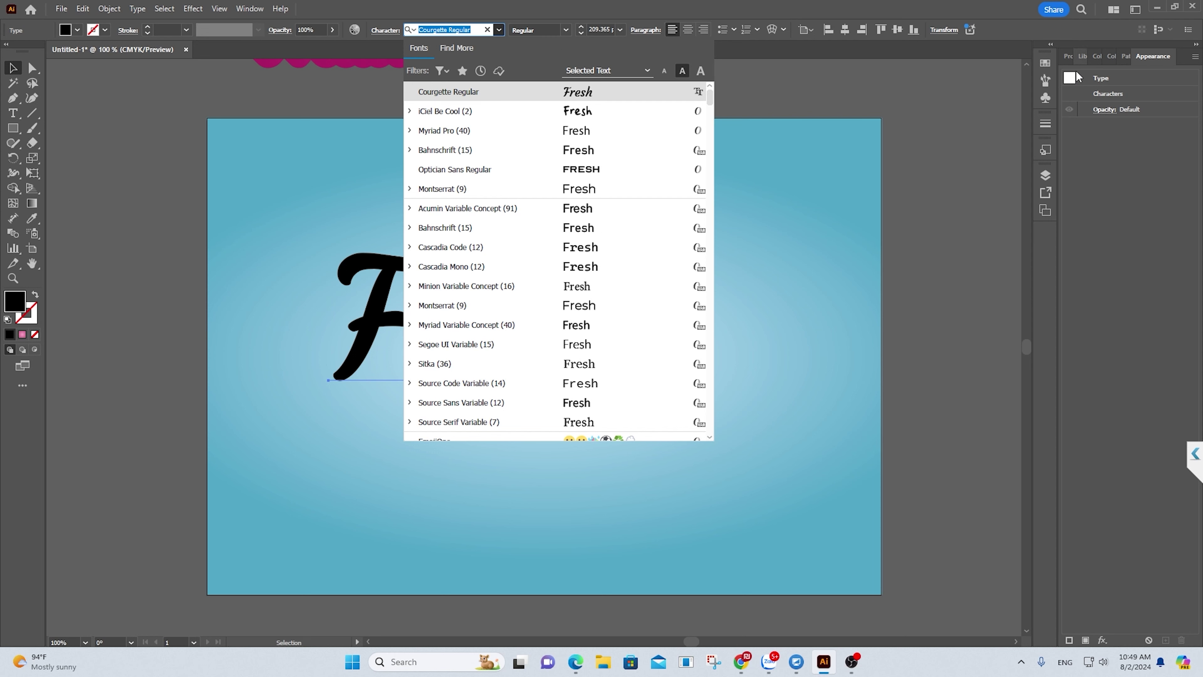
pyautogui.click(1066, 56)
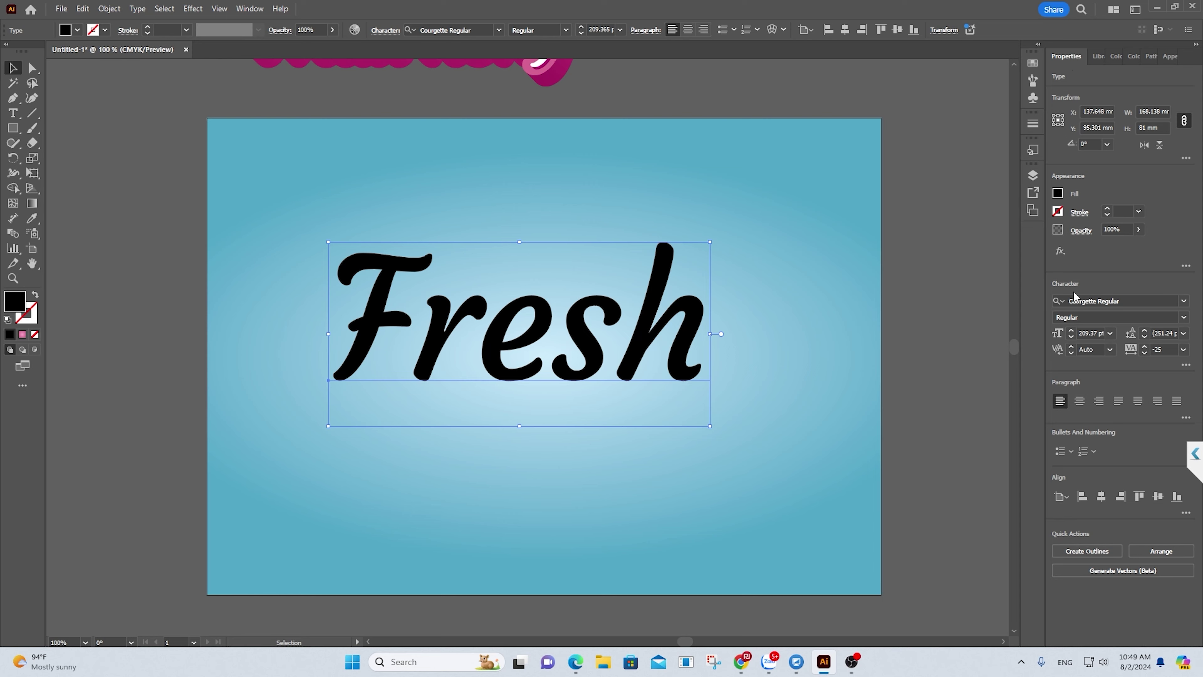
pyautogui.click(1183, 300)
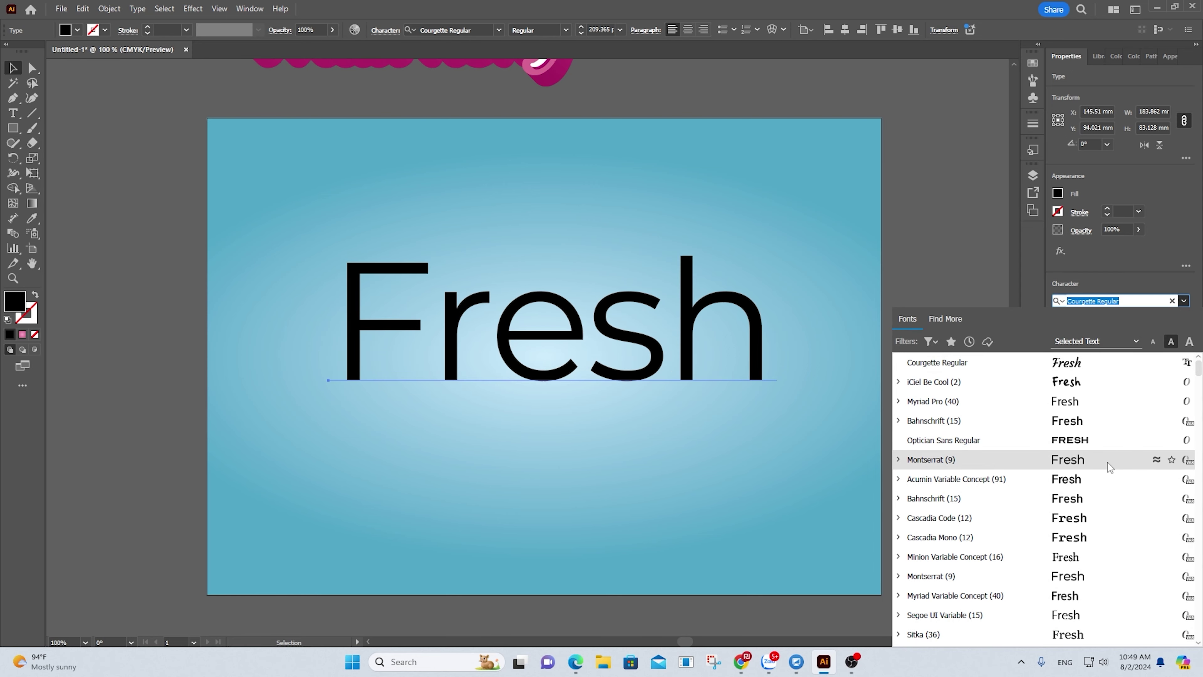
pyautogui.scroll(-5, 1101, 495)
pyautogui.scroll(-5, 1100, 504)
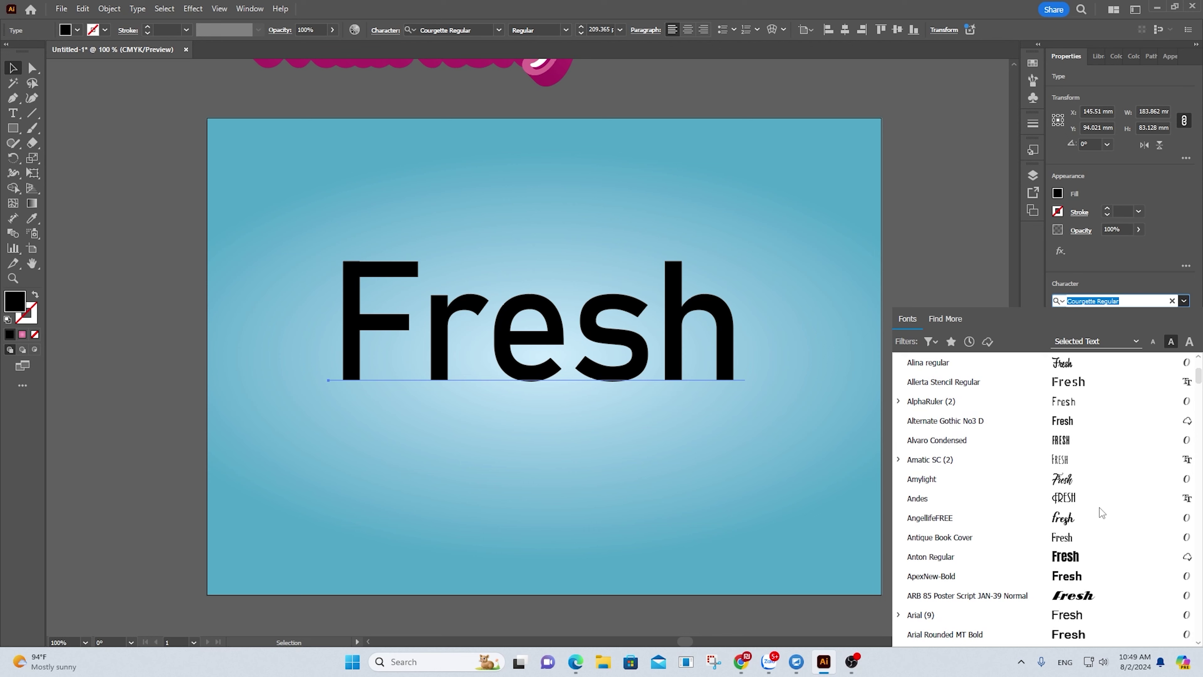
pyautogui.scroll(-3, 1093, 523)
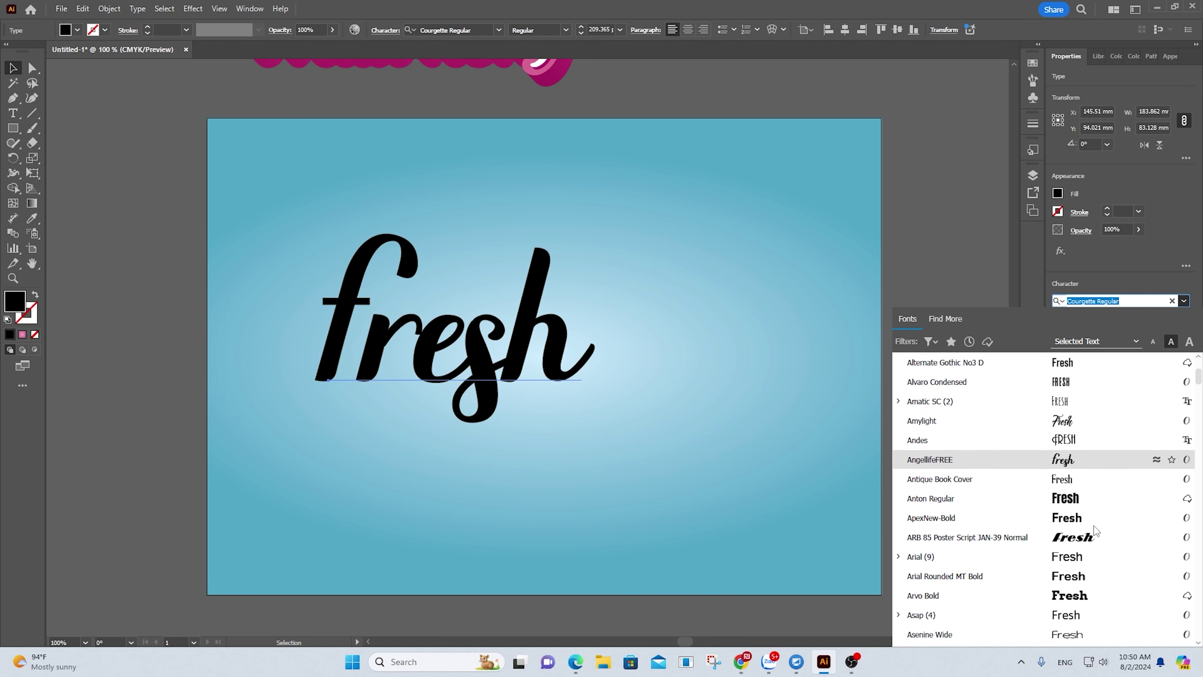
pyautogui.scroll(-5, 1092, 535)
pyautogui.scroll(-10, 1089, 511)
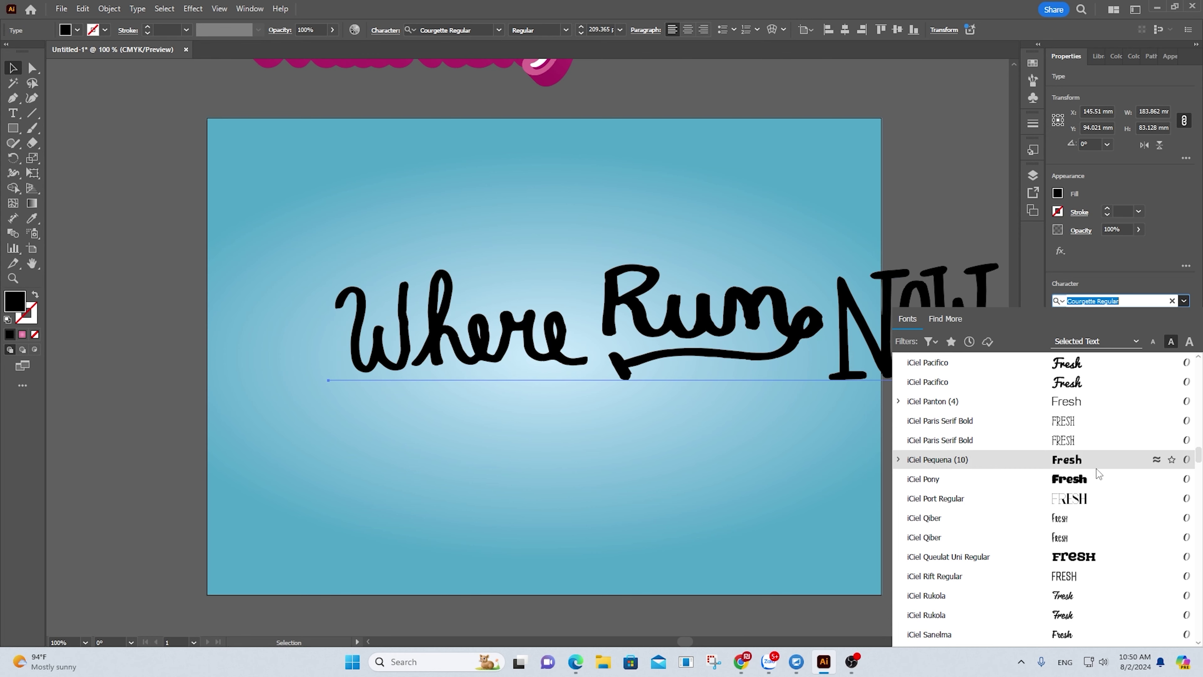
pyautogui.scroll(-3, 1094, 512)
pyautogui.scroll(-3, 1088, 530)
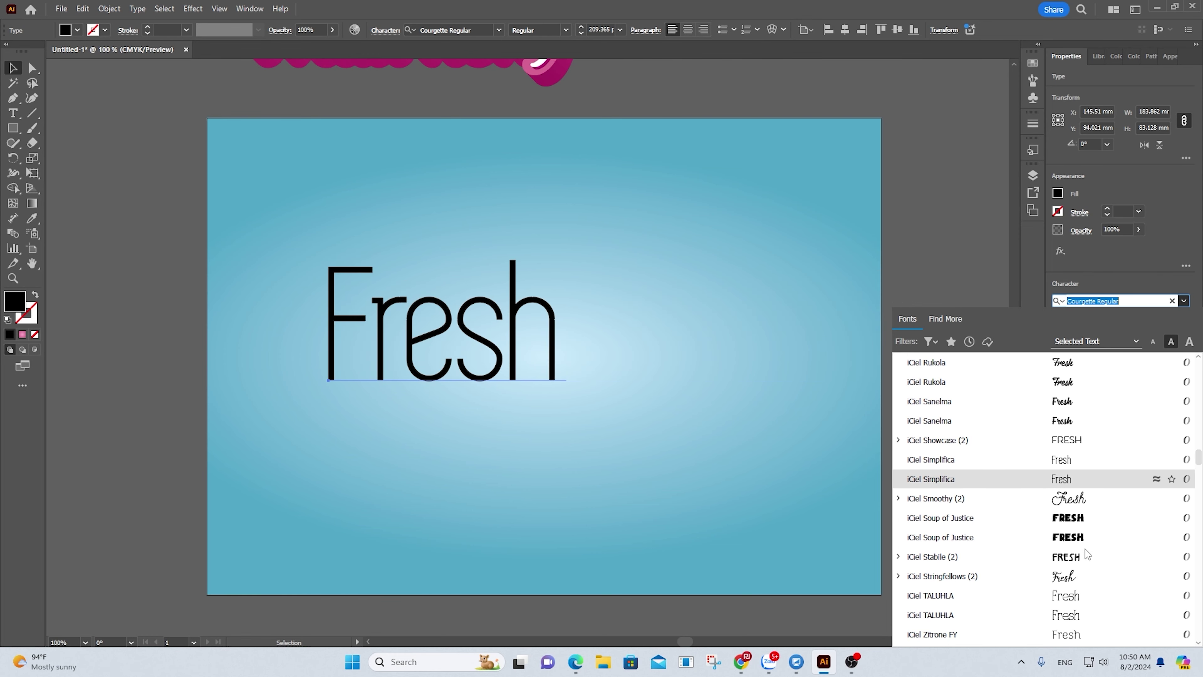
pyautogui.scroll(-3, 1084, 549)
pyautogui.scroll(-3, 1084, 545)
pyautogui.moveTo(686, 347)
pyautogui.mouseDown()
pyautogui.moveTo(641, 344)
pyautogui.moveTo(681, 350)
pyautogui.mouseUp()
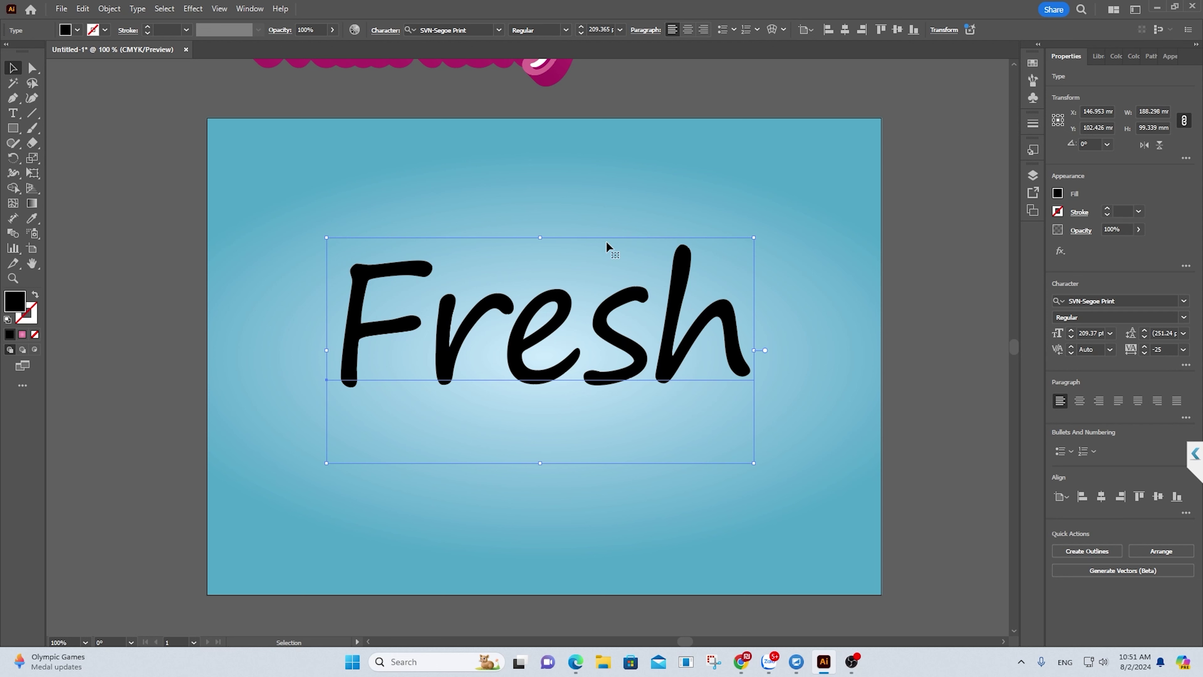
pyautogui.moveTo(691, 329)
pyautogui.mouseDown()
pyautogui.moveTo(690, 365)
pyautogui.moveTo(694, 349)
pyautogui.mouseUp()
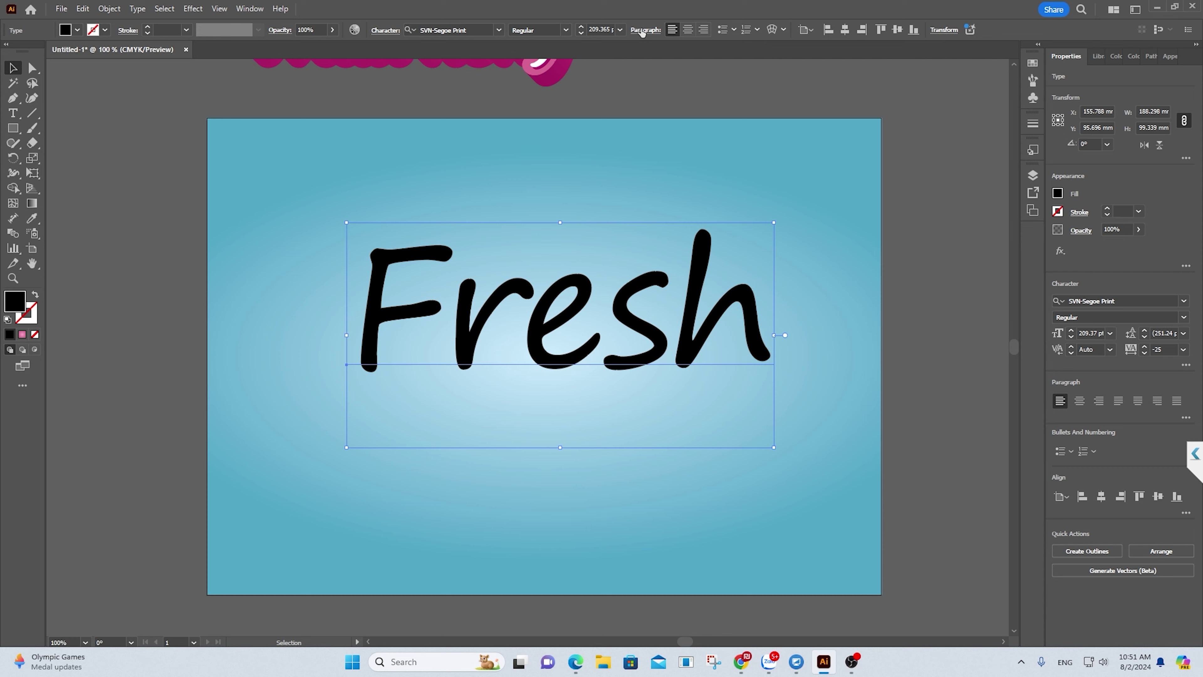
# Show the Appearance panel floating beside the artboard and nudge Fresh slightly left.
pyautogui.click(251, 9)
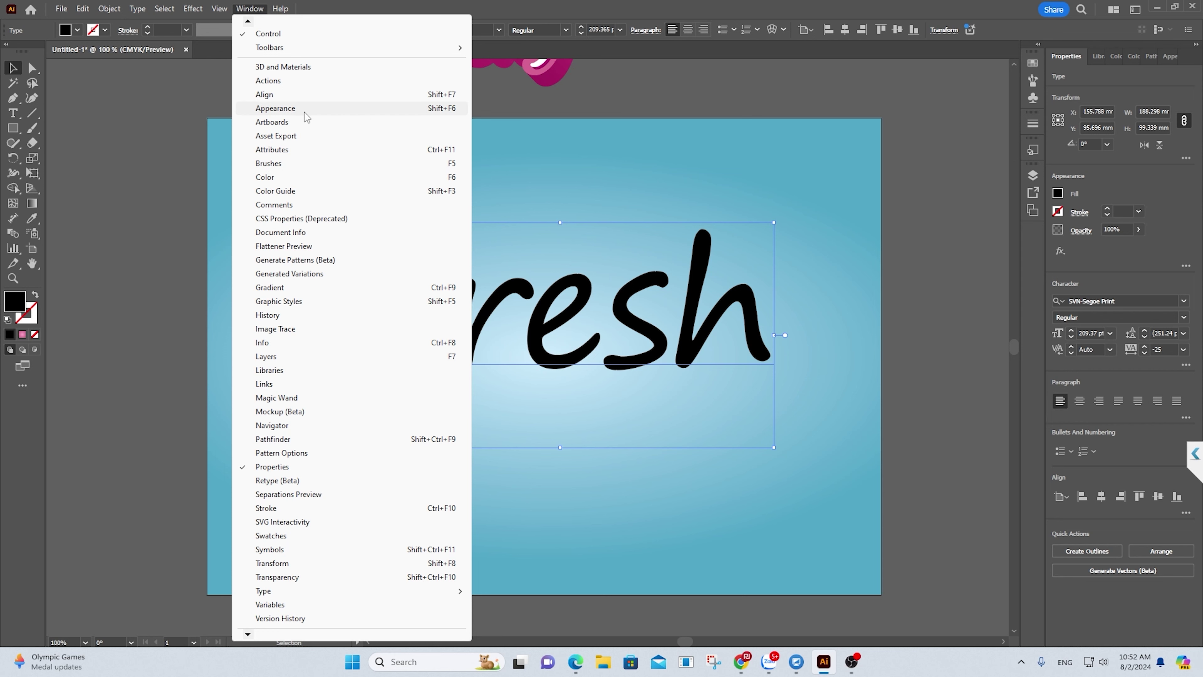
pyautogui.click(408, 110)
pyautogui.moveTo(1156, 56)
pyautogui.mouseDown()
pyautogui.moveTo(951, 95)
pyautogui.moveTo(938, 126)
pyautogui.mouseUp()
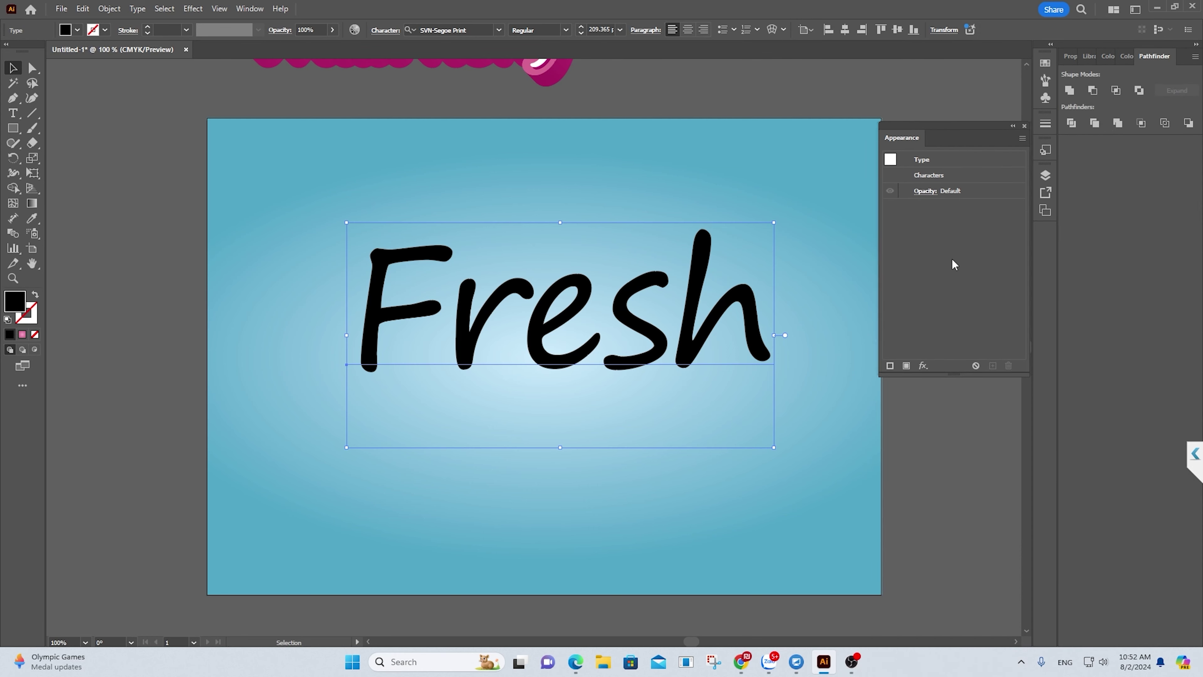
pyautogui.moveTo(947, 126); pyautogui.dragTo(933, 123)
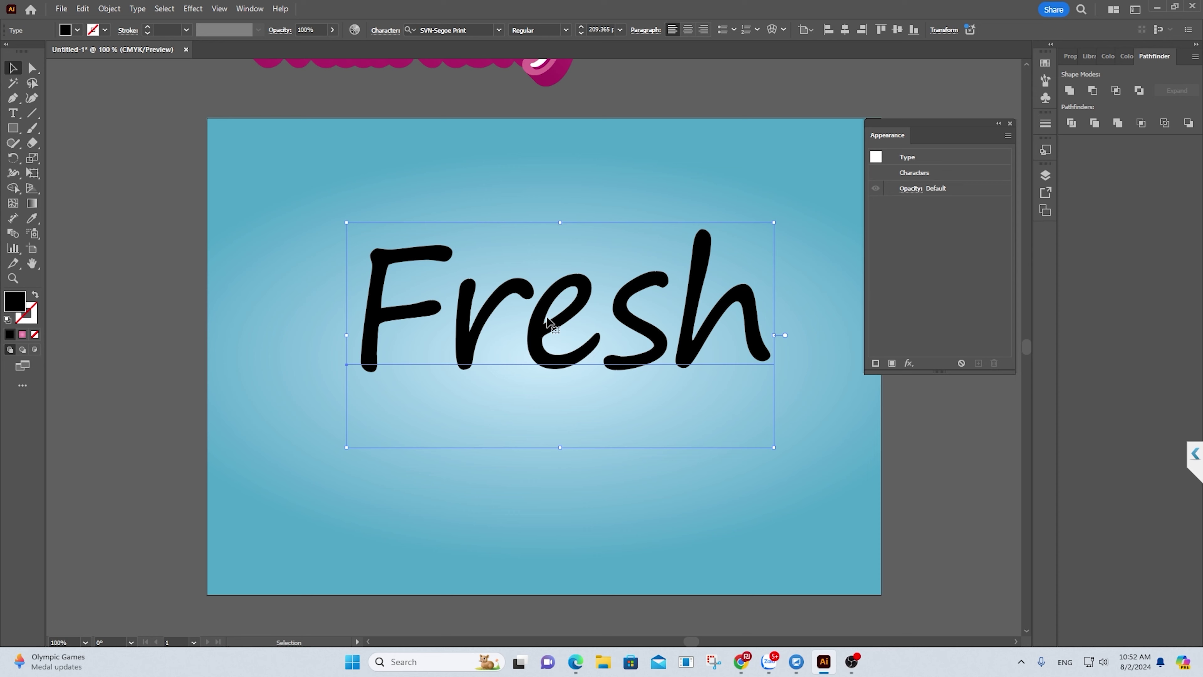
pyautogui.moveTo(545, 324); pyautogui.dragTo(529, 325)
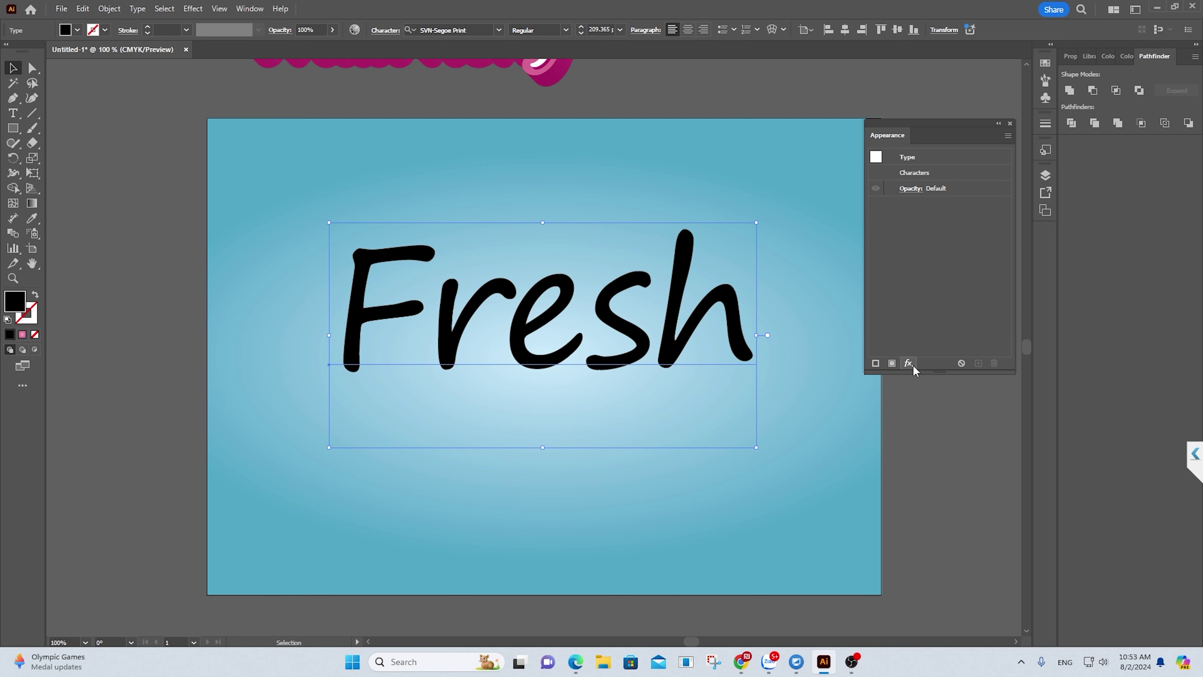
# Reposition the pink Mau hong and Fresh lettering above the artboard.
pyautogui.moveTo(542, 318); pyautogui.dragTo(550, 318)
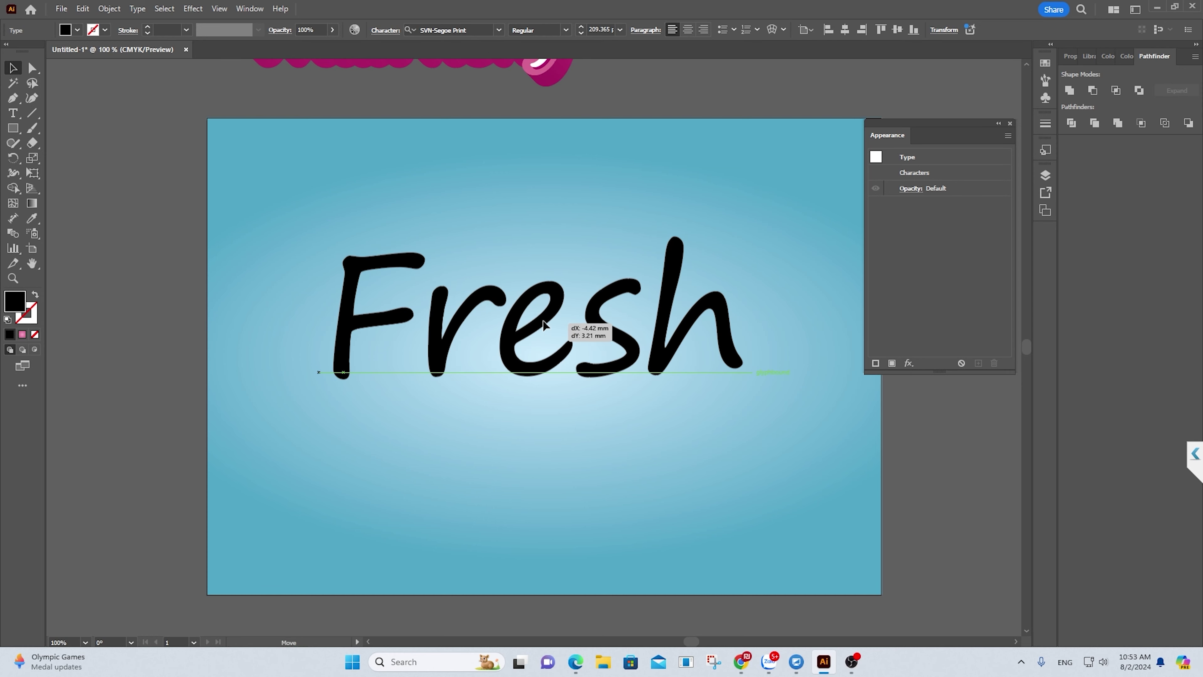
pyautogui.scroll(1, 568, 333)
pyautogui.scroll(2, 549, 305)
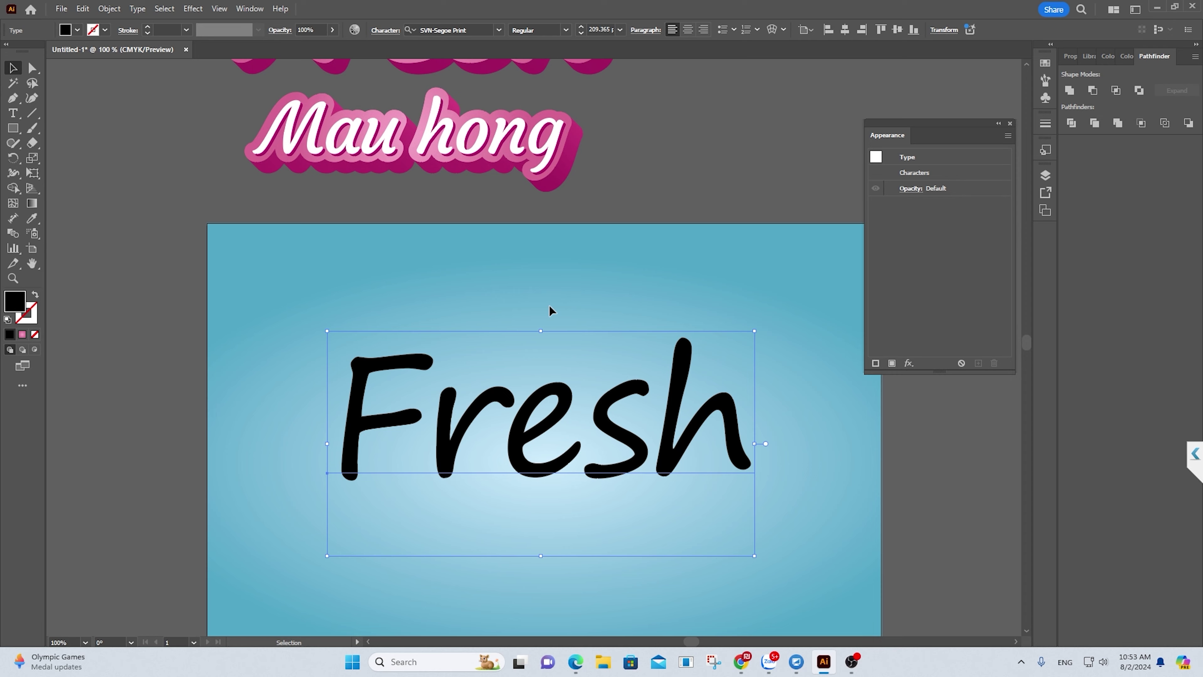
pyautogui.scroll(3, 526, 281)
pyautogui.moveTo(535, 192); pyautogui.dragTo(566, 251)
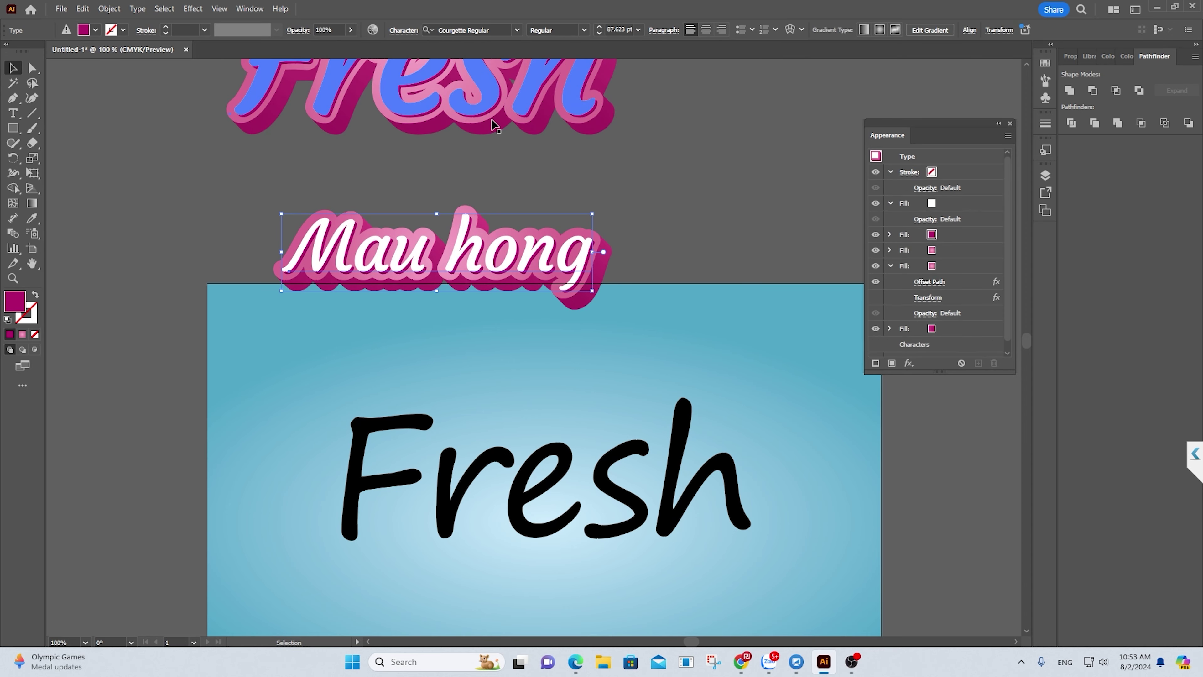
pyautogui.moveTo(488, 123); pyautogui.dragTo(557, 224)
pyautogui.moveTo(538, 291); pyautogui.dragTo(547, 319)
# Move Mau hong to the upper left, shift pink Fresh right, and raise the black Fresh.
pyautogui.click(597, 193)
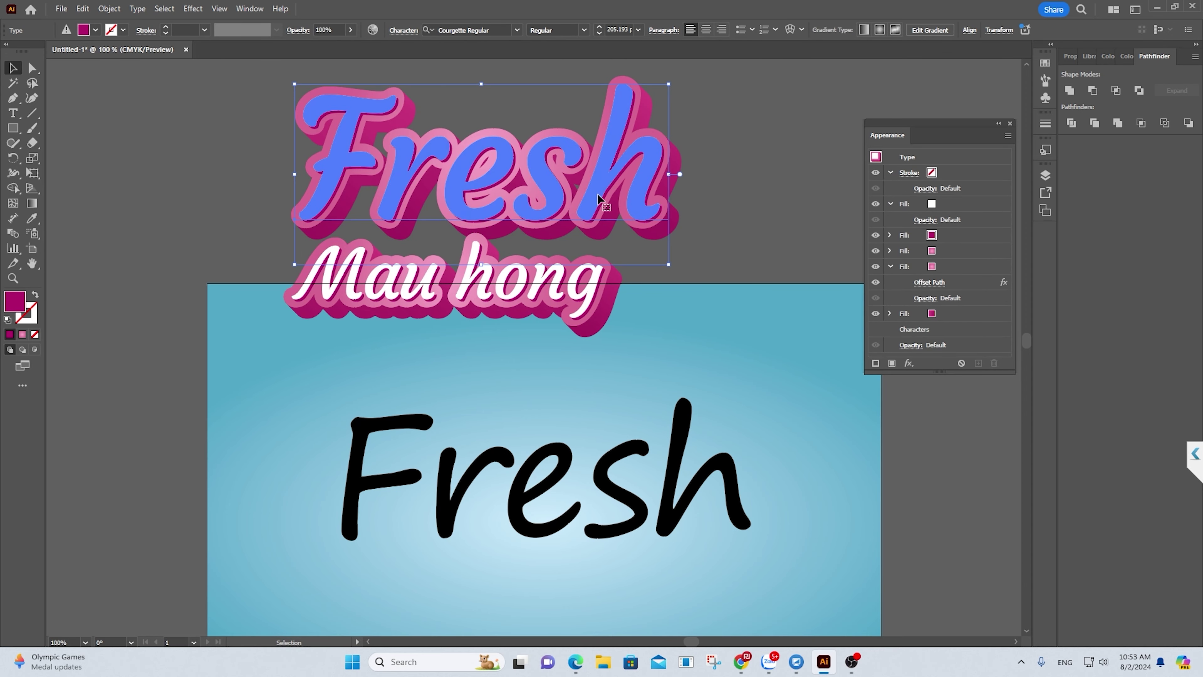
pyautogui.click(678, 461)
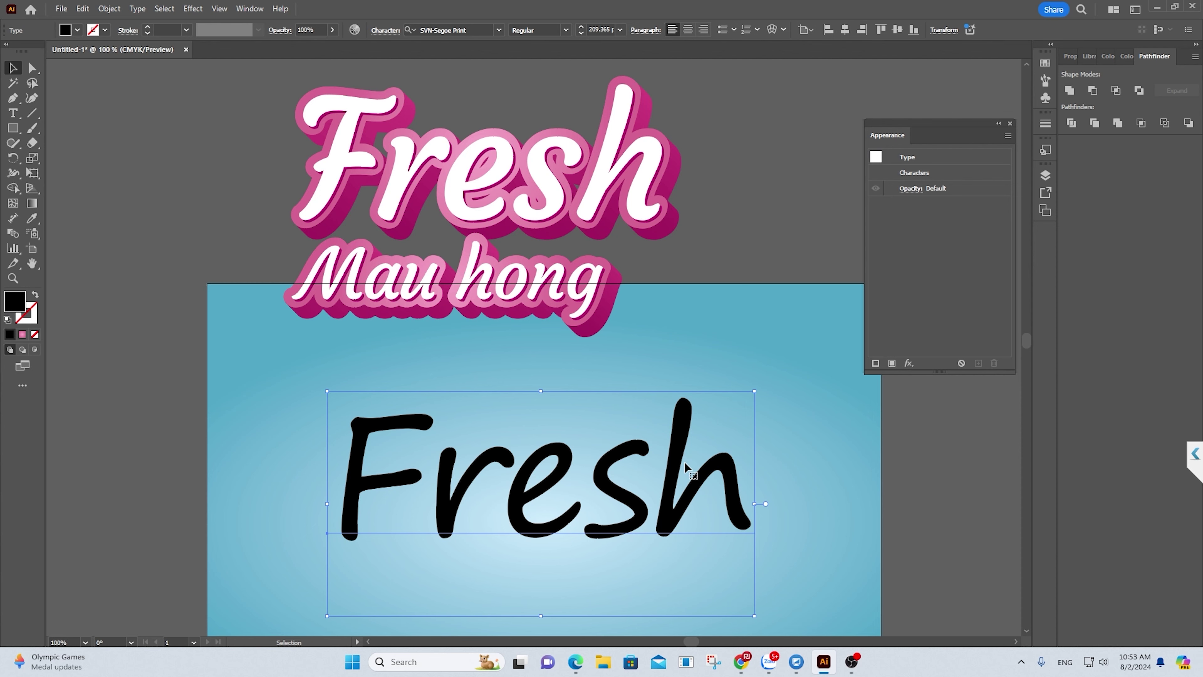
pyautogui.scroll(-1, 682, 461)
pyautogui.moveTo(556, 284); pyautogui.dragTo(164, 131)
pyautogui.moveTo(600, 189); pyautogui.dragTo(645, 203)
pyautogui.scroll(-1, 652, 258)
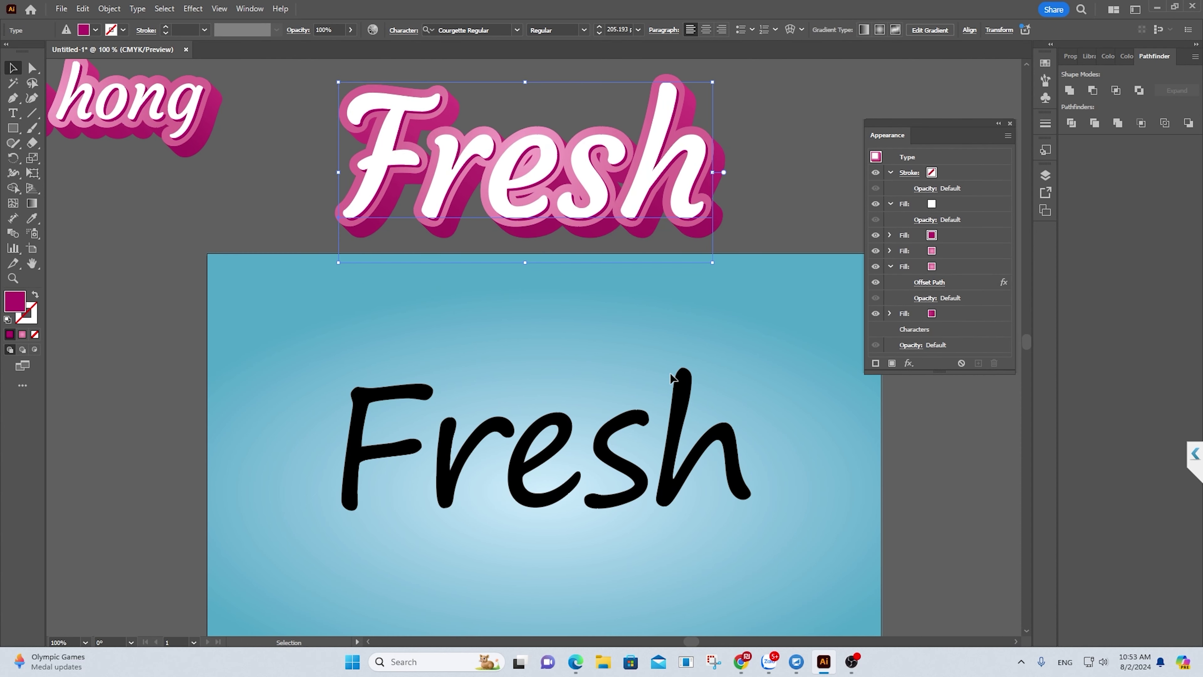
pyautogui.moveTo(690, 452); pyautogui.dragTo(680, 400)
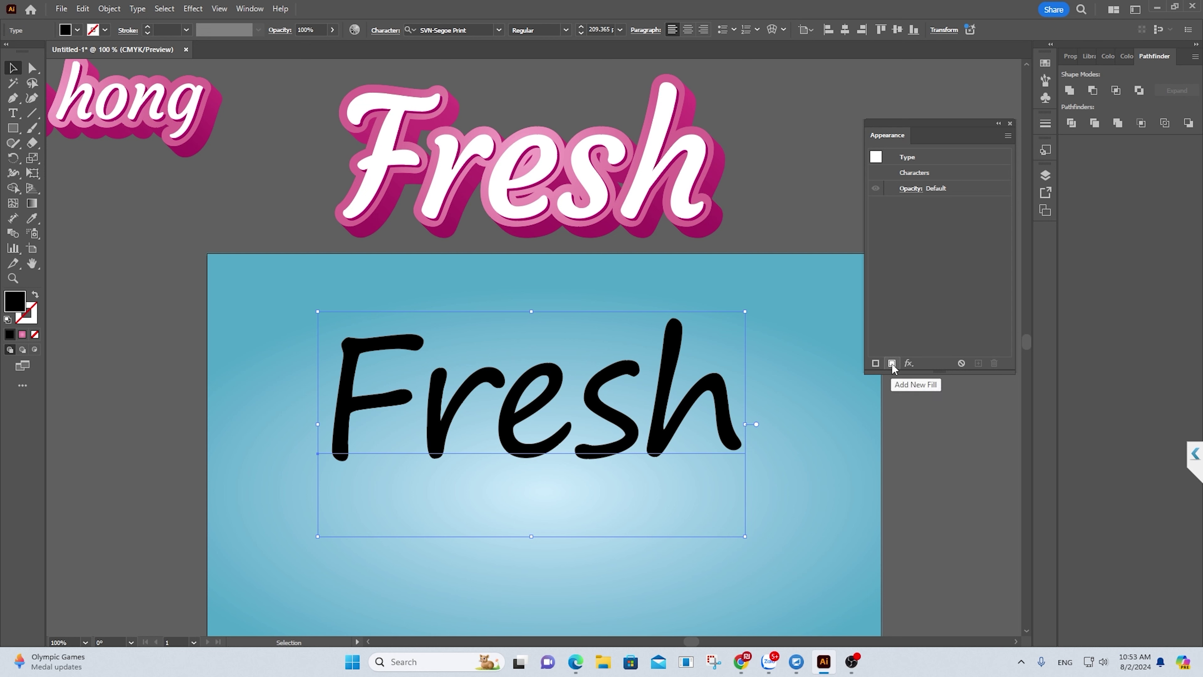
# Set the Fresh text's fill to the white swatch from the Appearance panel.
pyautogui.click(891, 363)
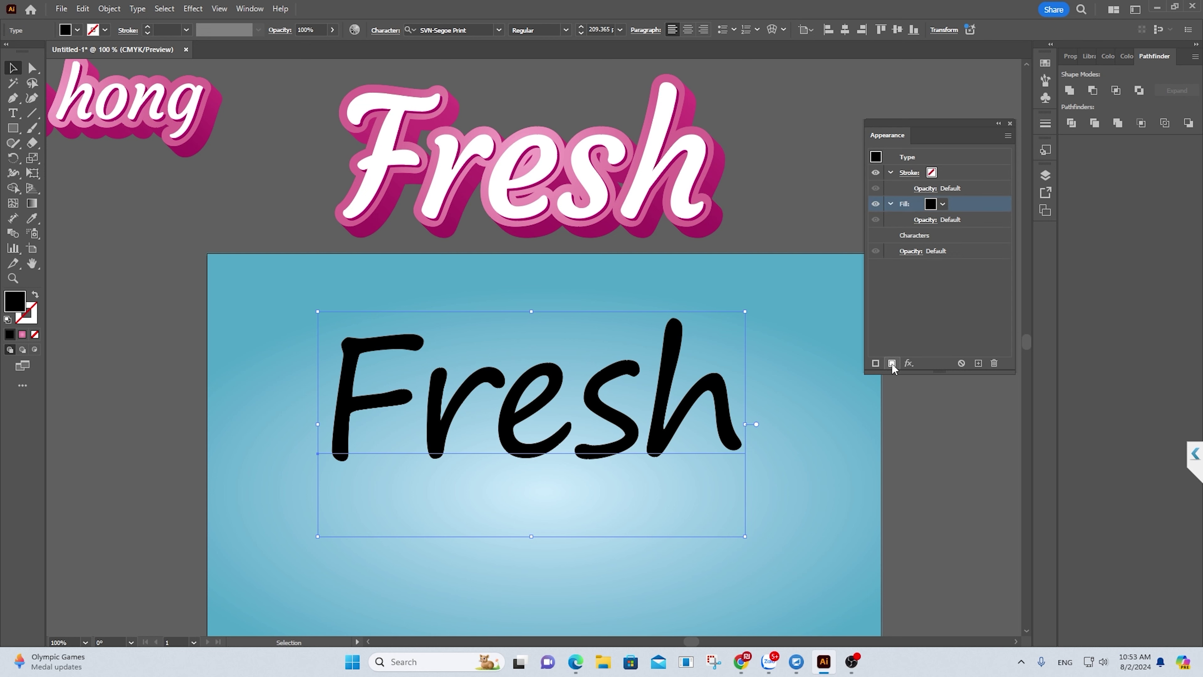
pyautogui.click(942, 205)
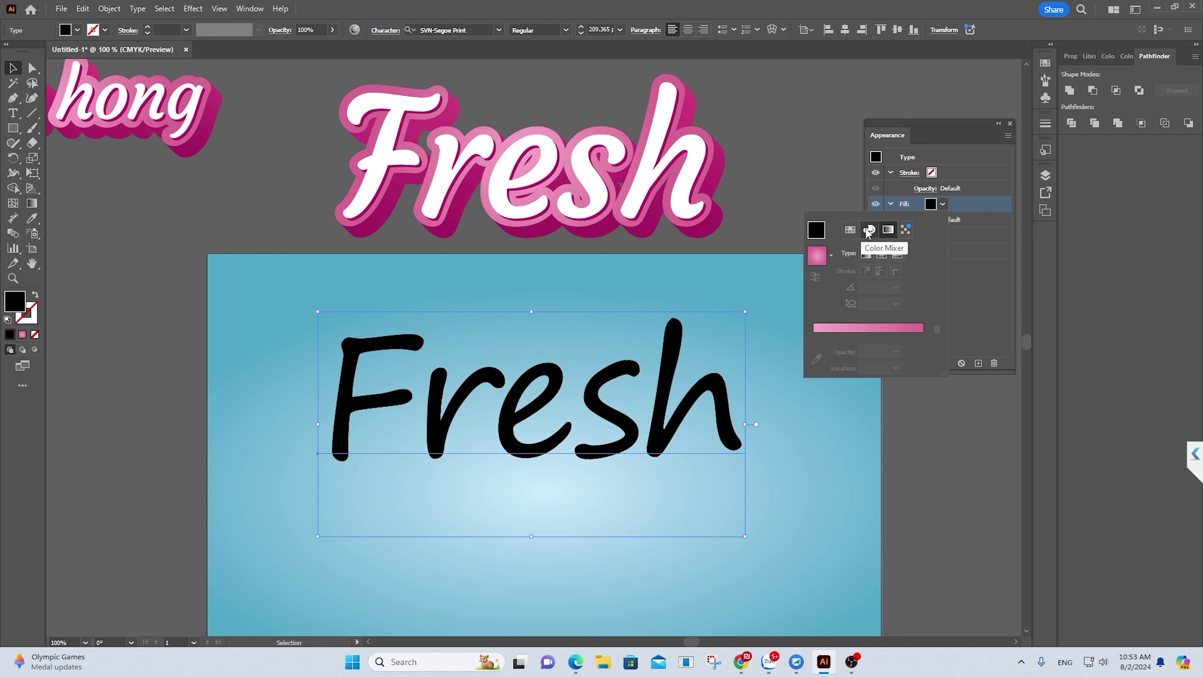
pyautogui.click(887, 231)
pyautogui.click(887, 231)
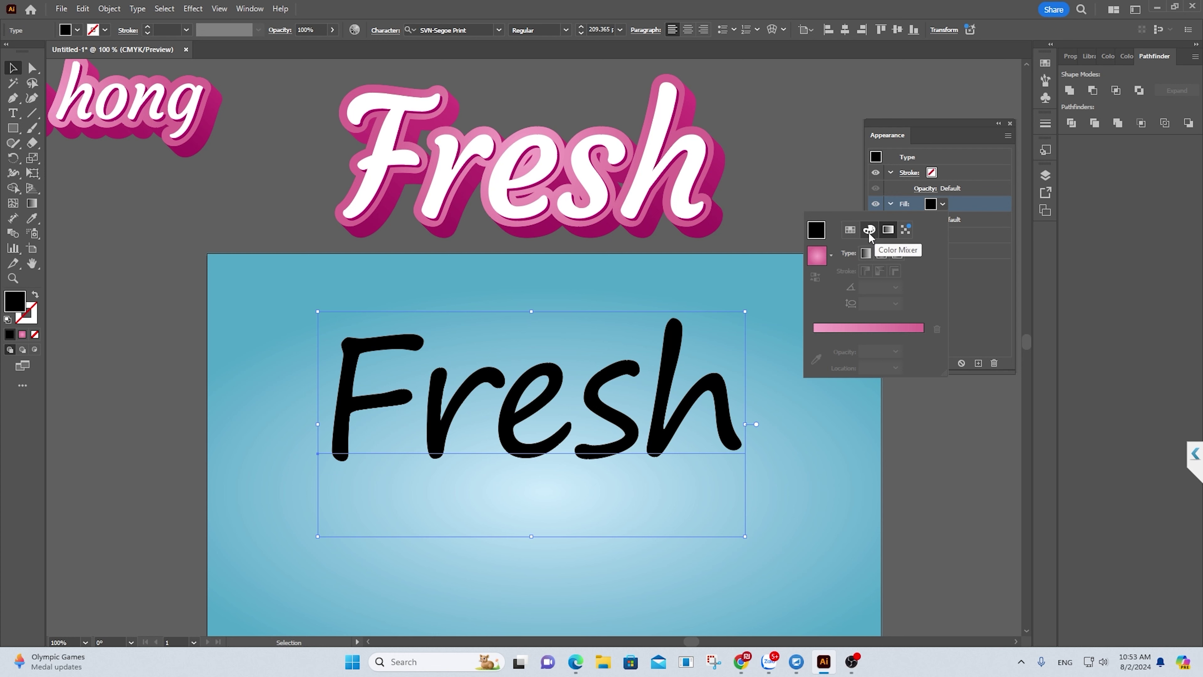
pyautogui.click(850, 230)
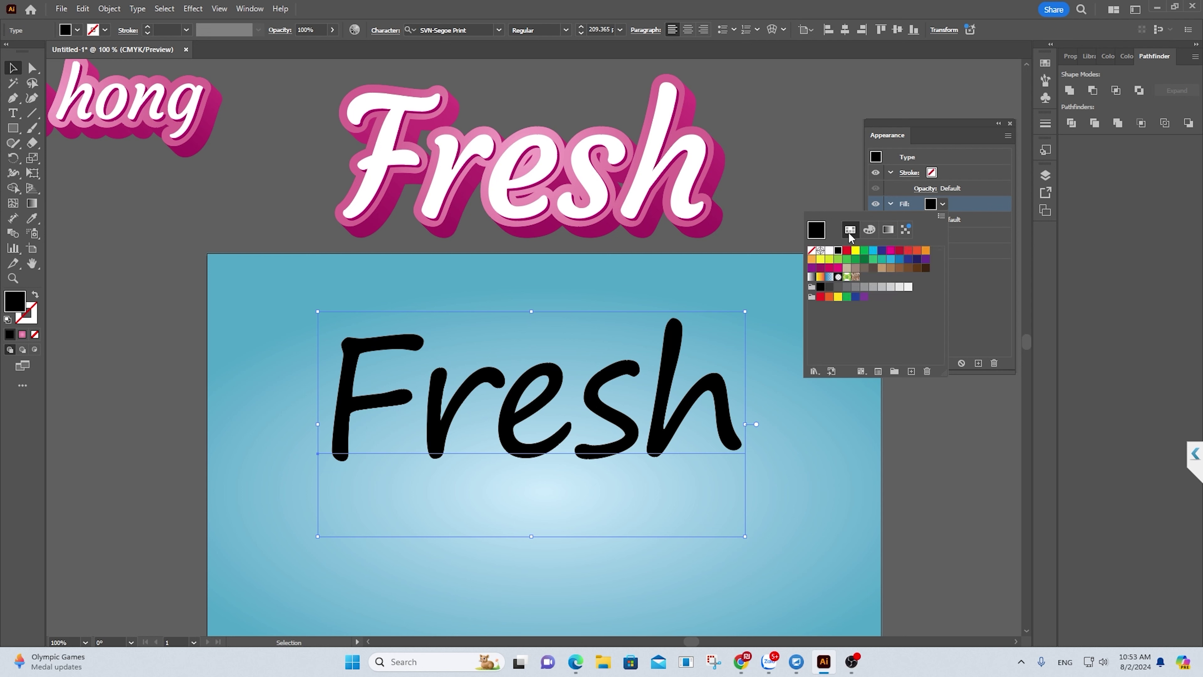
pyautogui.click(829, 251)
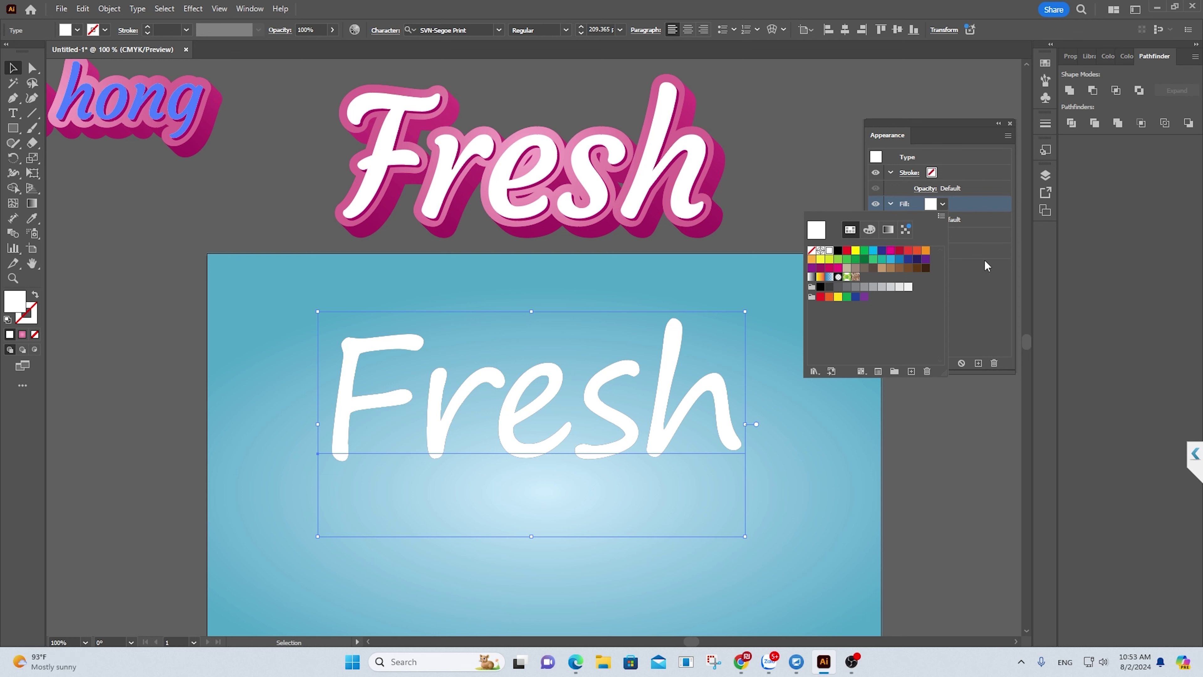
pyautogui.click(984, 291)
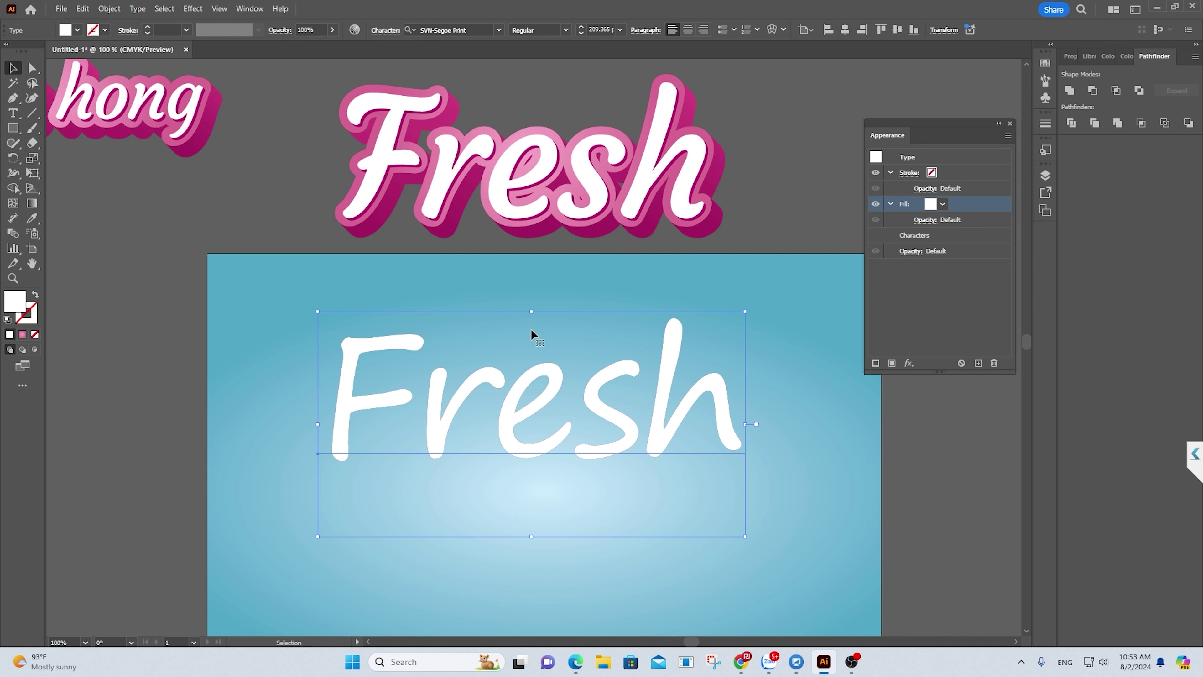
pyautogui.scroll(2, 552, 147)
pyautogui.scroll(2, 556, 190)
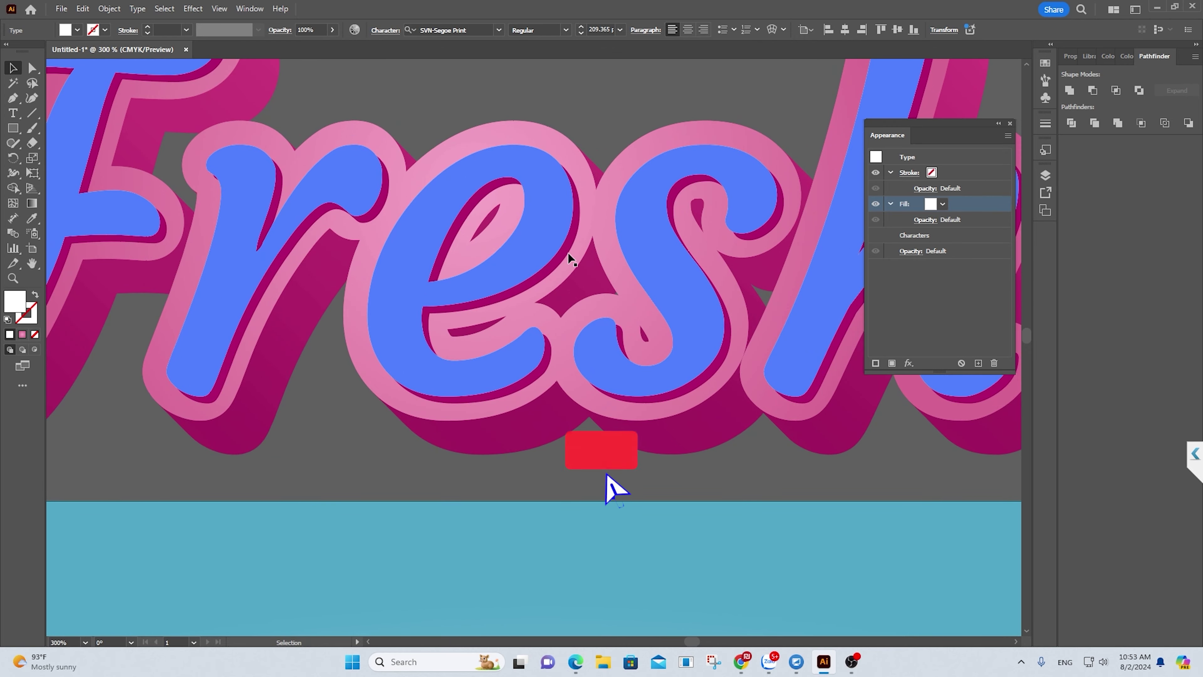
pyautogui.scroll(1, 561, 227)
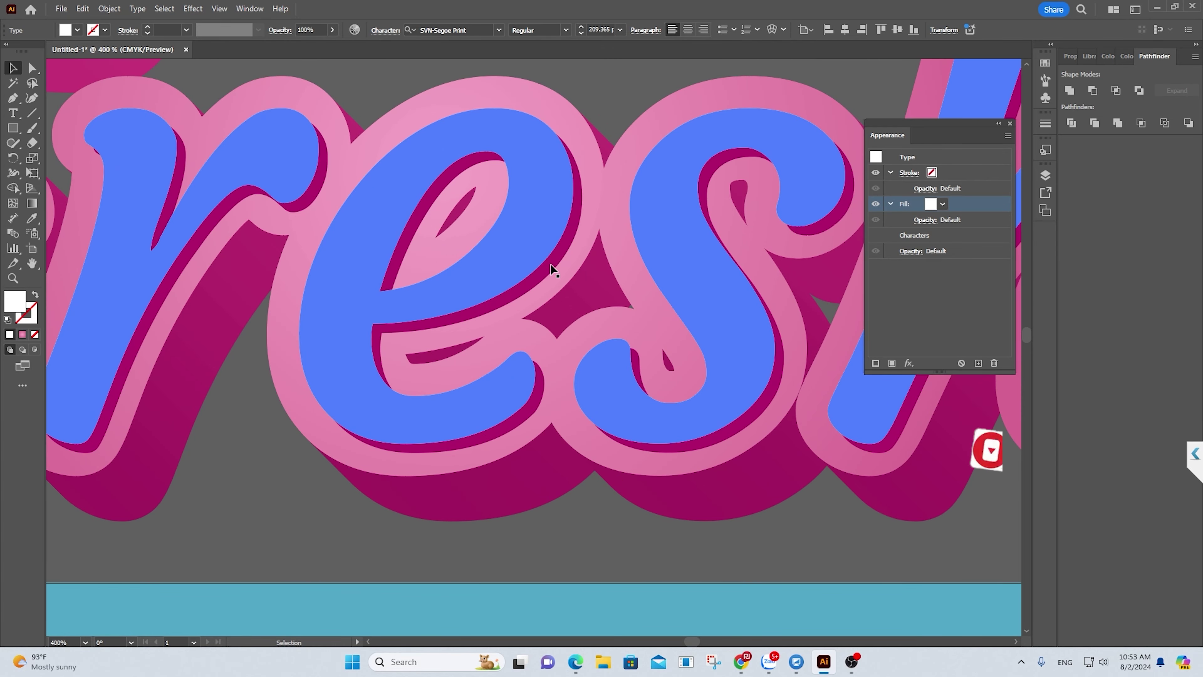
pyautogui.scroll(-3, 557, 239)
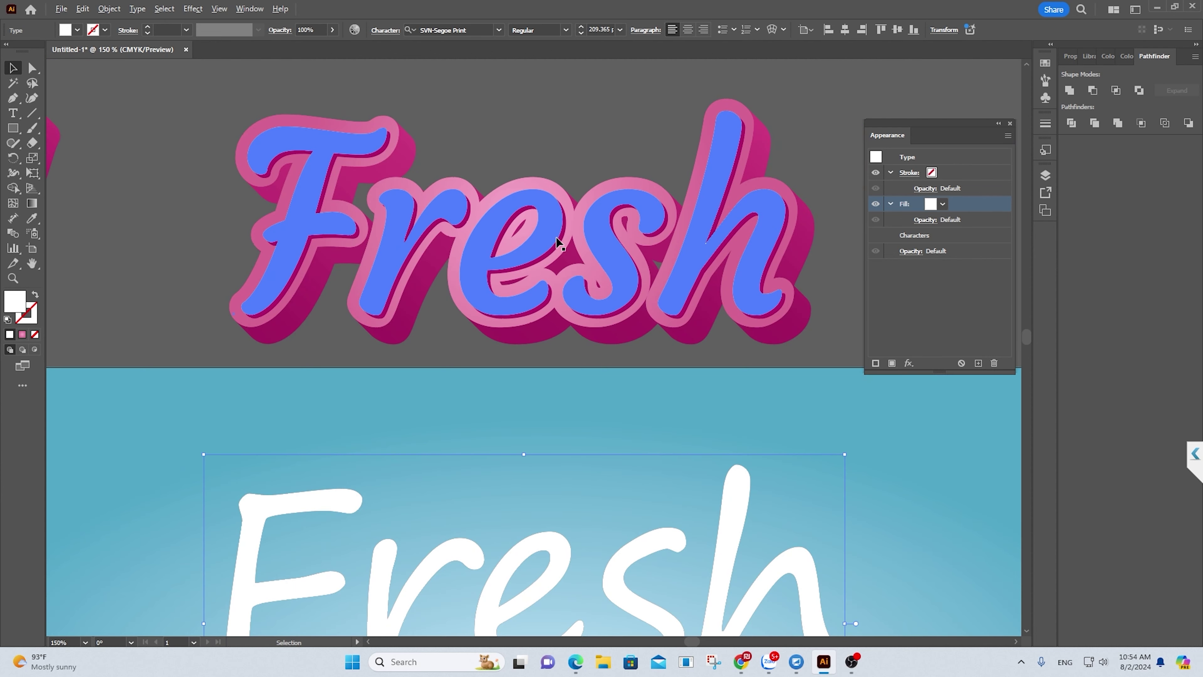
pyautogui.scroll(-2, 573, 236)
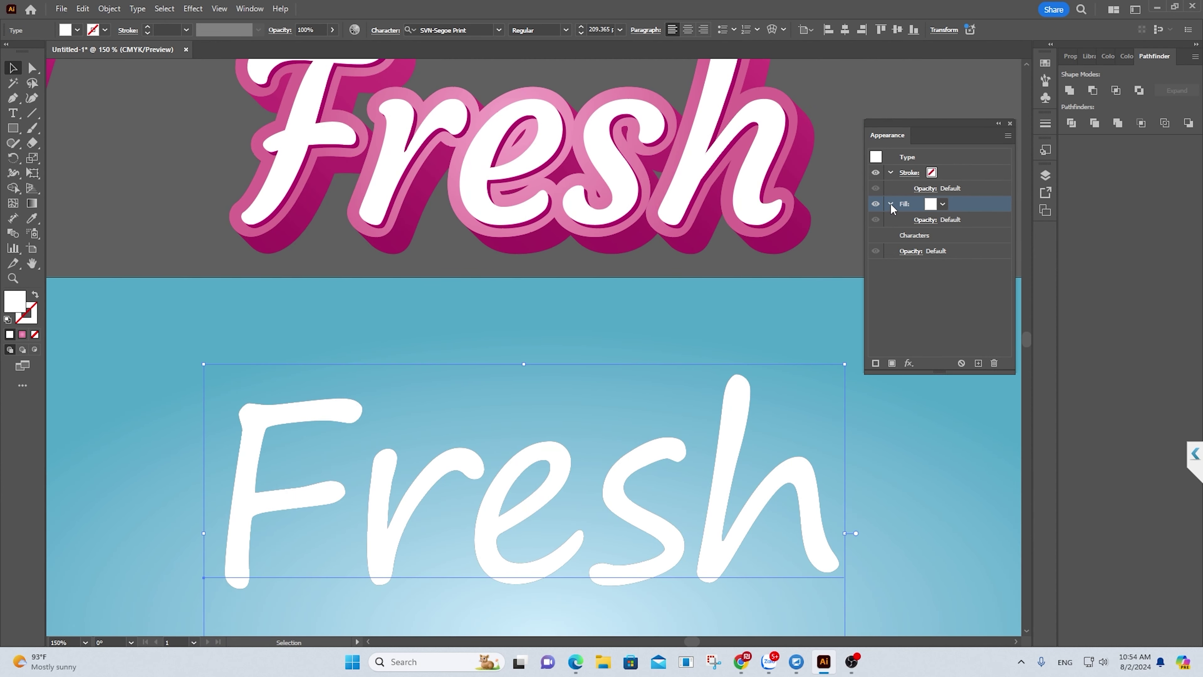
# Duplicate the white Fill in the Appearance panel and stack one copy beneath the other.
pyautogui.click(890, 203)
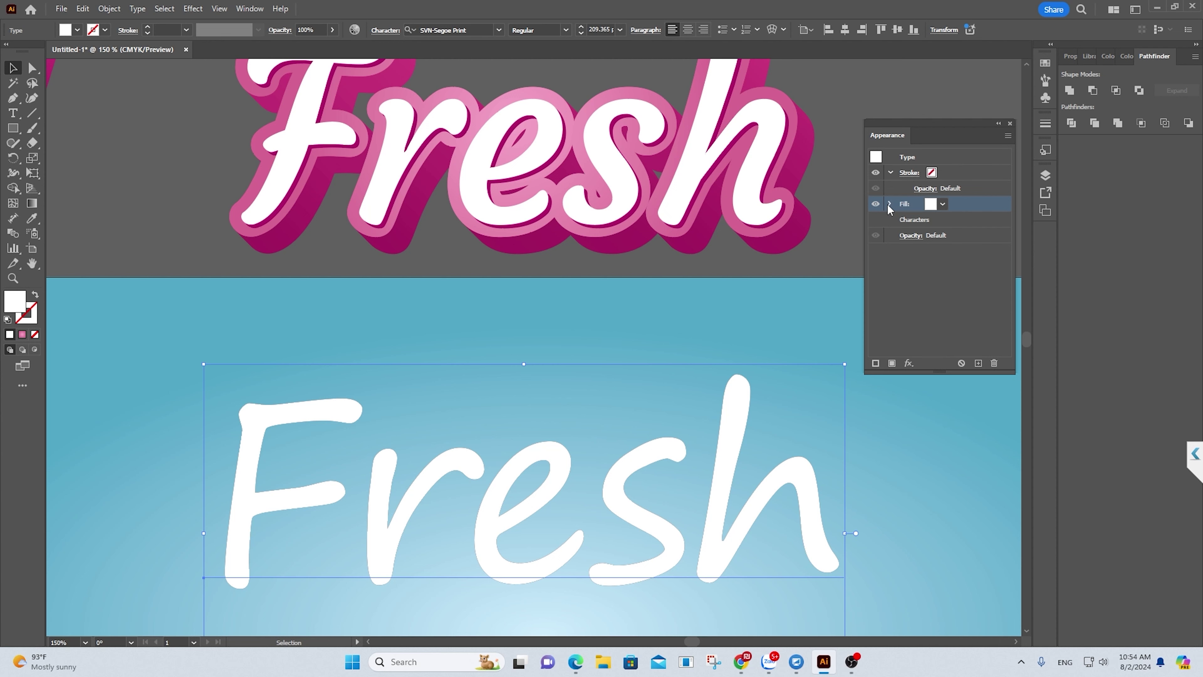
pyautogui.click(890, 204)
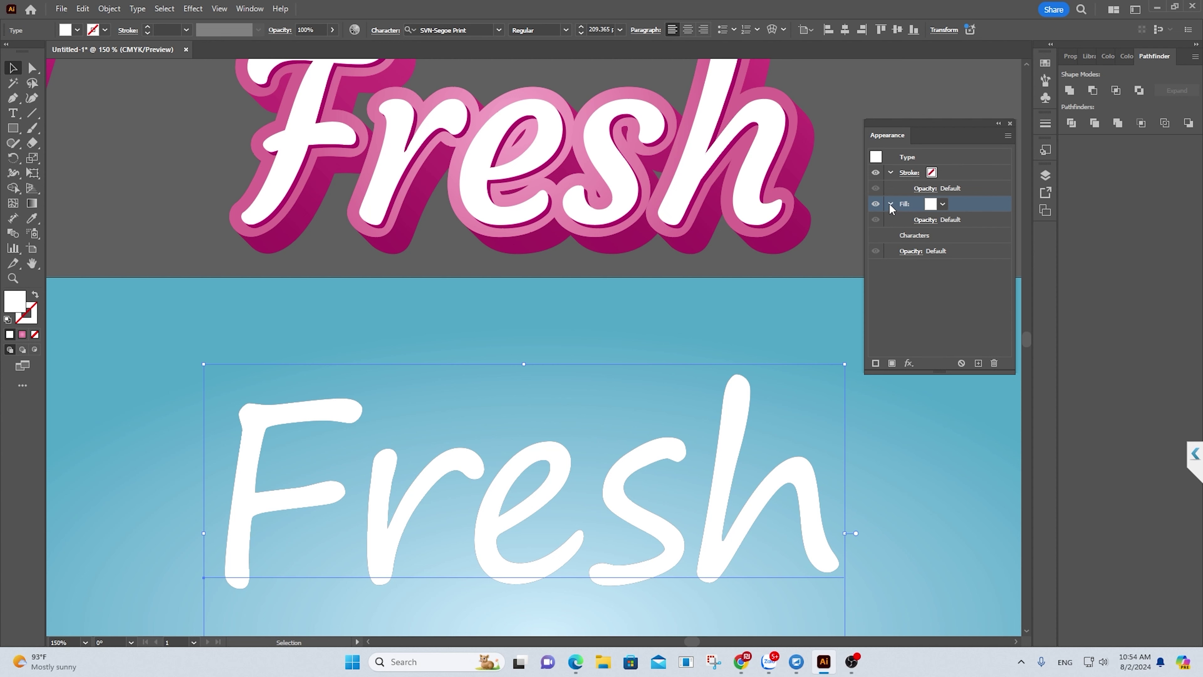
pyautogui.click(890, 204)
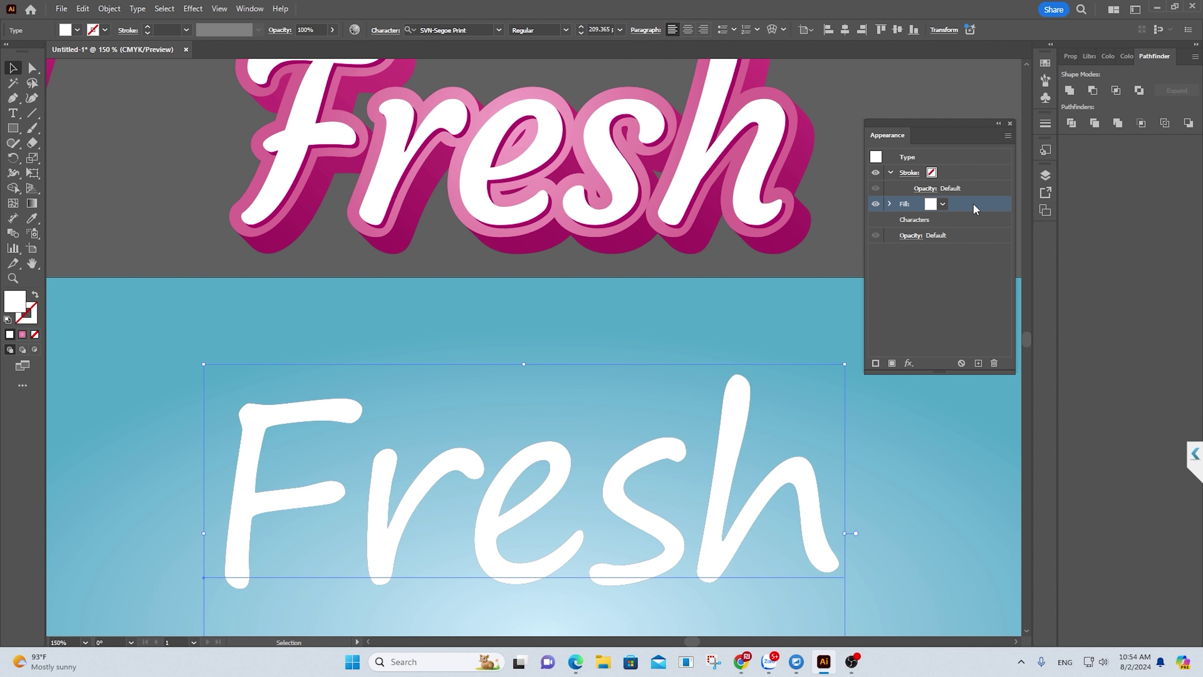
pyautogui.moveTo(974, 204); pyautogui.dragTo(978, 365)
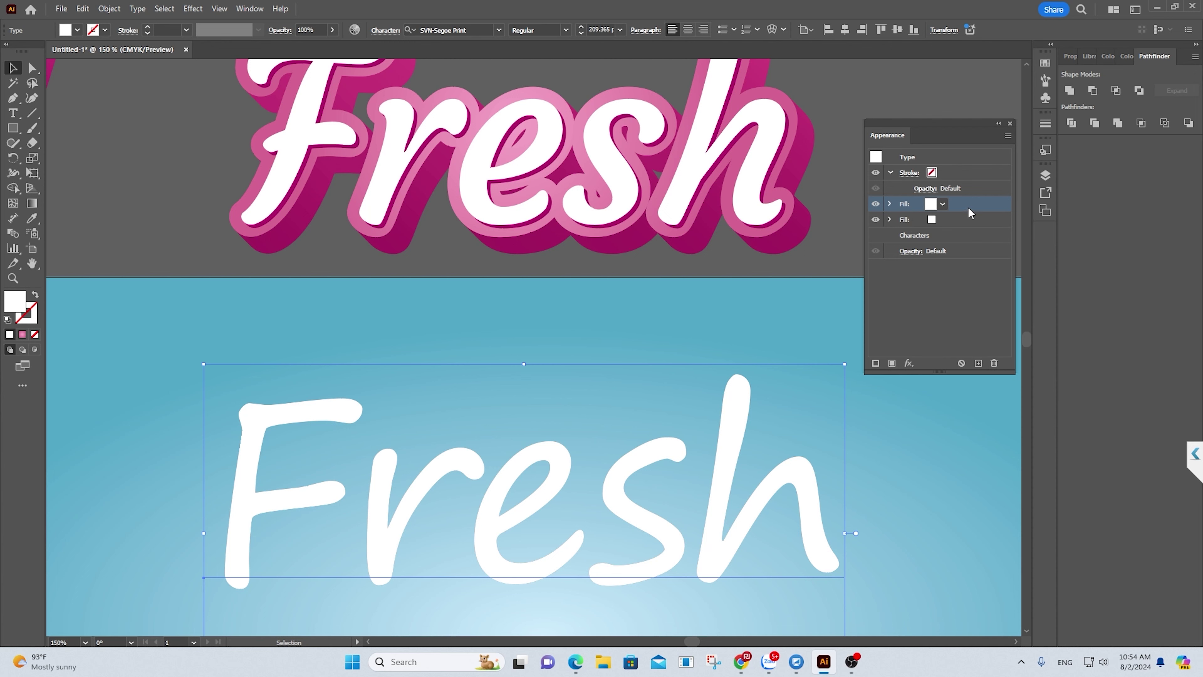
pyautogui.moveTo(969, 212); pyautogui.dragTo(969, 228)
pyautogui.click(928, 223)
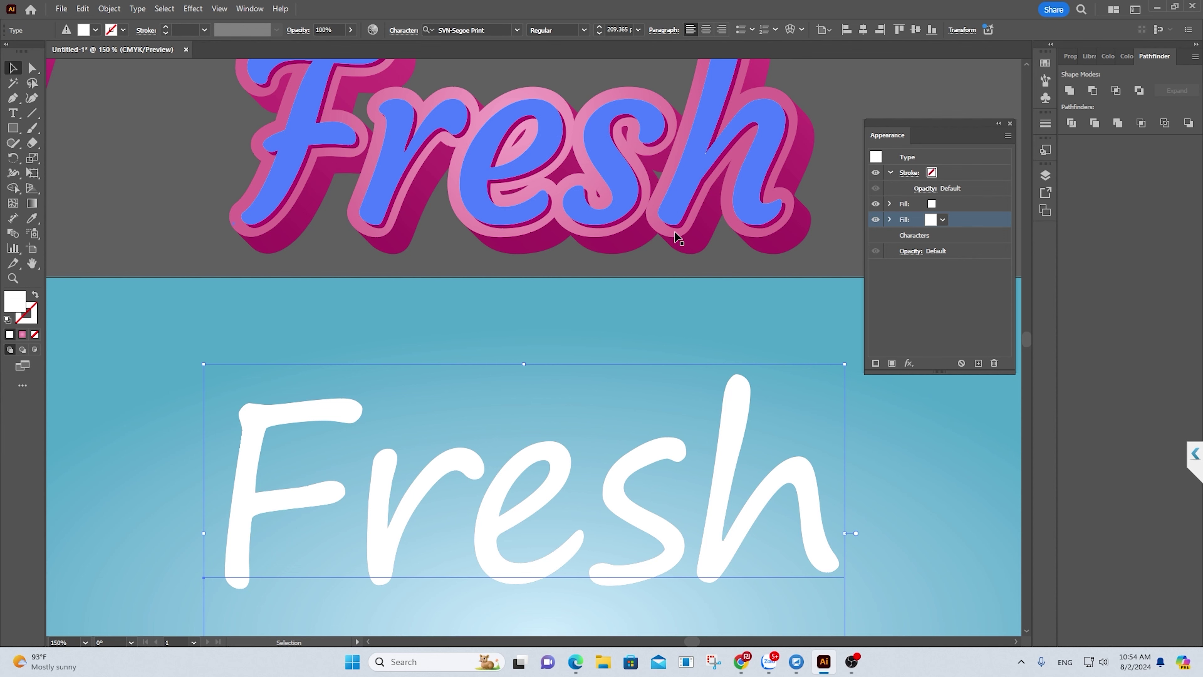
pyautogui.scroll(5, 534, 189)
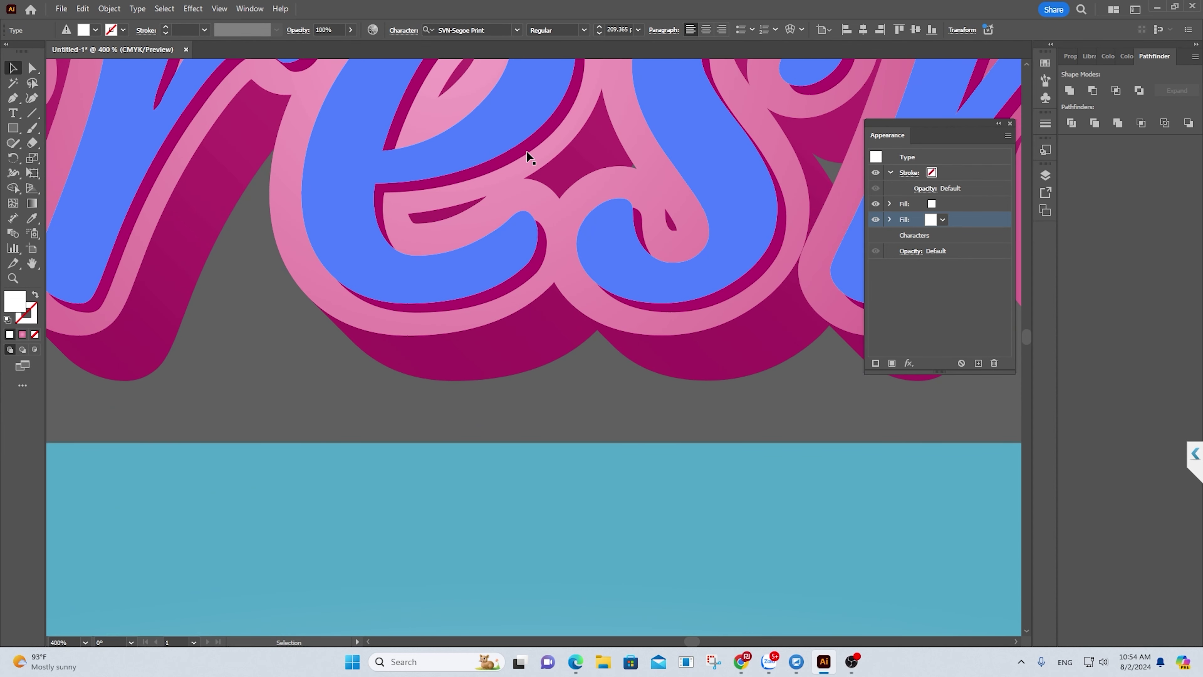
pyautogui.scroll(-3, 528, 151)
pyautogui.scroll(-2, 650, 198)
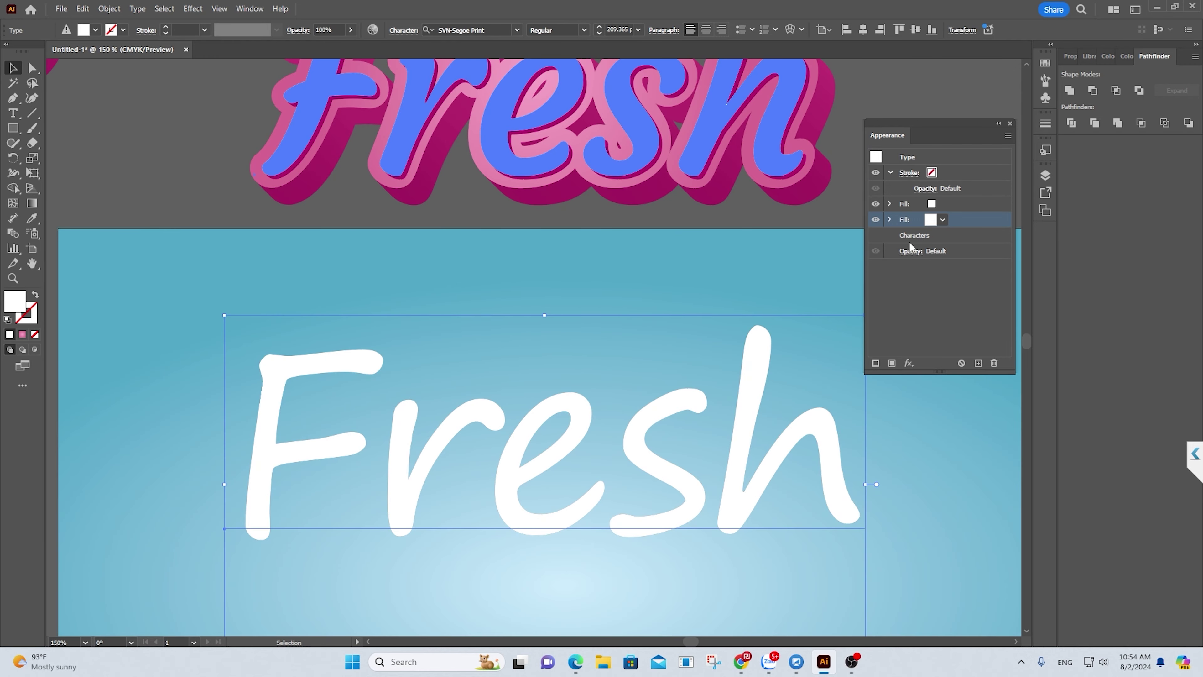
# Make the lower fill magenta with M 100 in the Color Mixer, then select that Fill row.
pyautogui.click(943, 221)
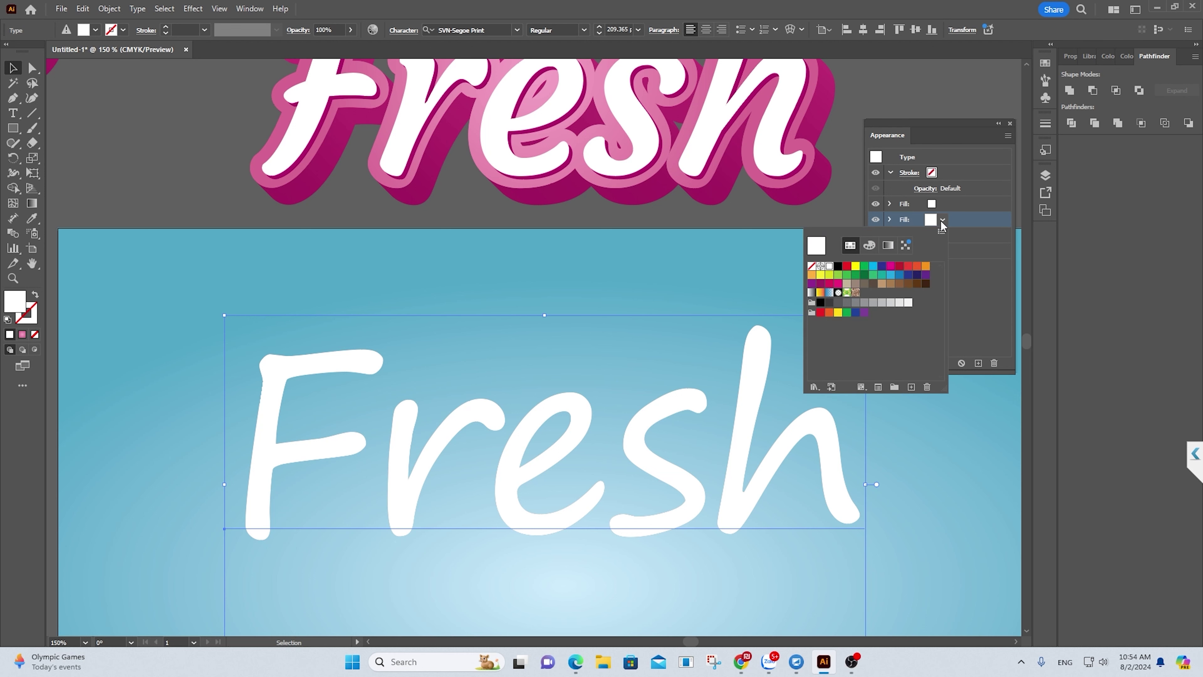
pyautogui.click(869, 245)
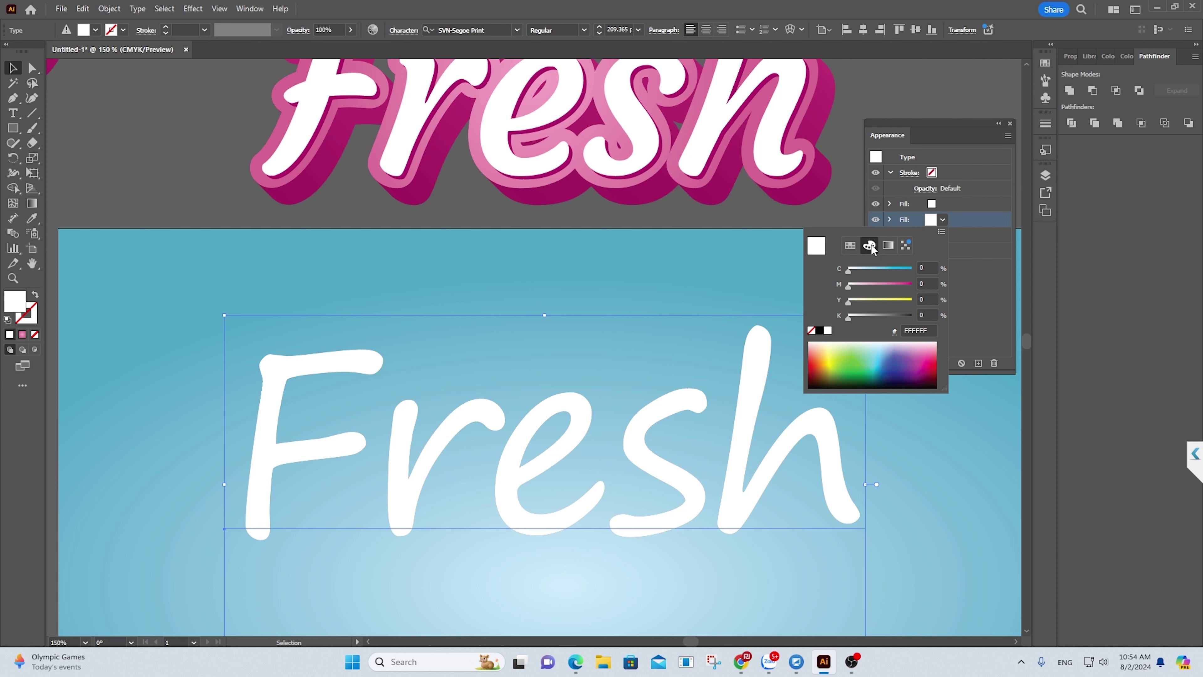
pyautogui.moveTo(847, 286); pyautogui.dragTo(919, 285)
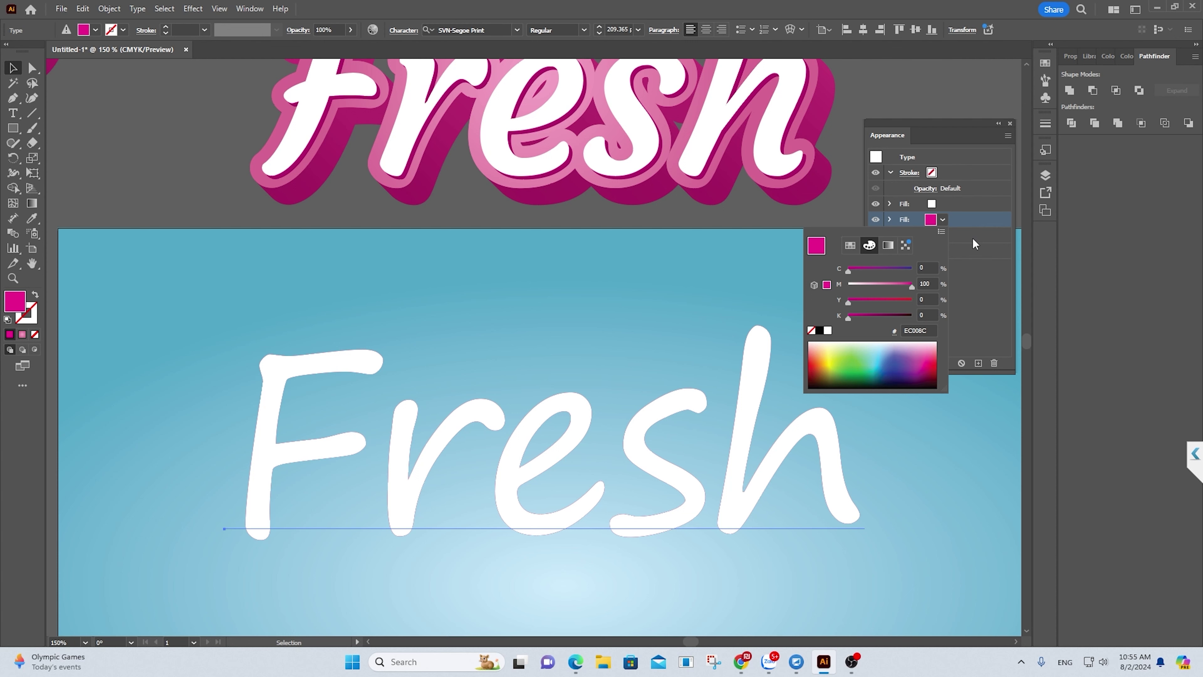
pyautogui.click(971, 265)
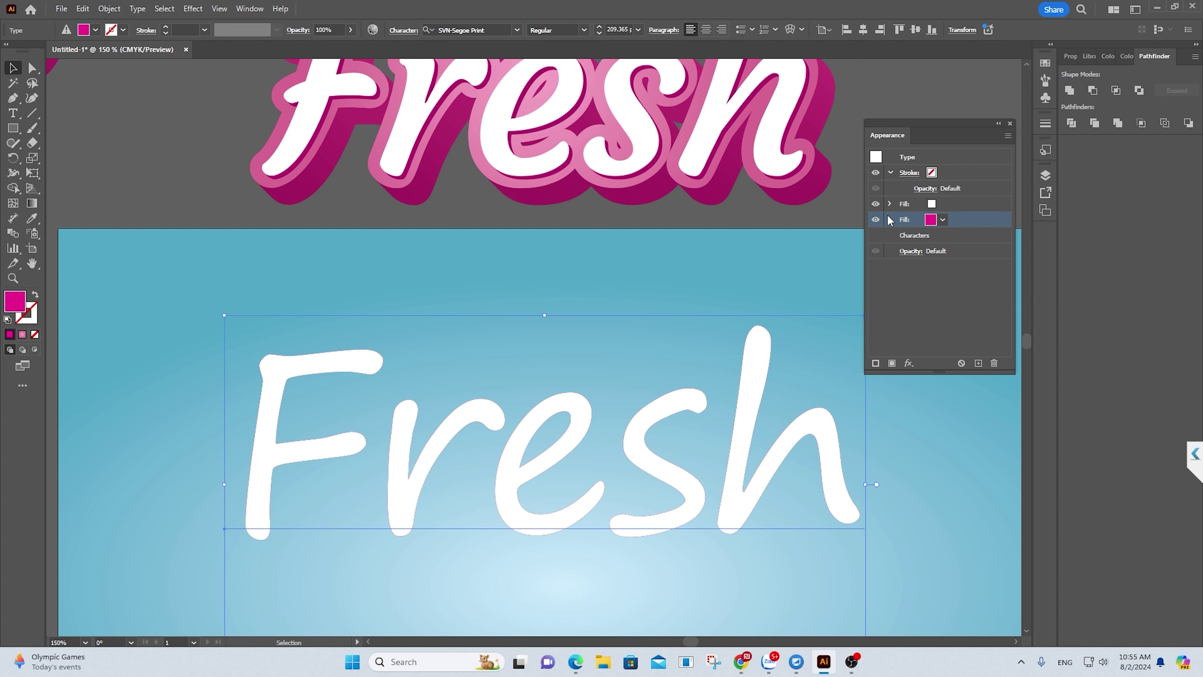
pyautogui.click(875, 203)
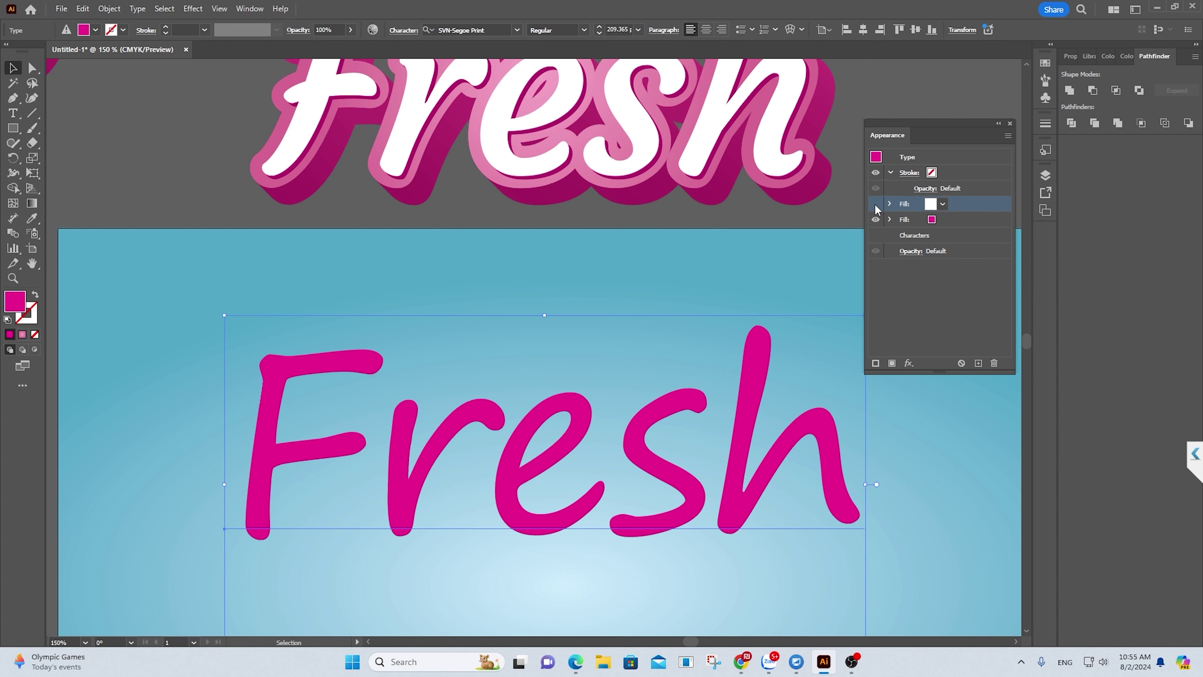
pyautogui.click(943, 223)
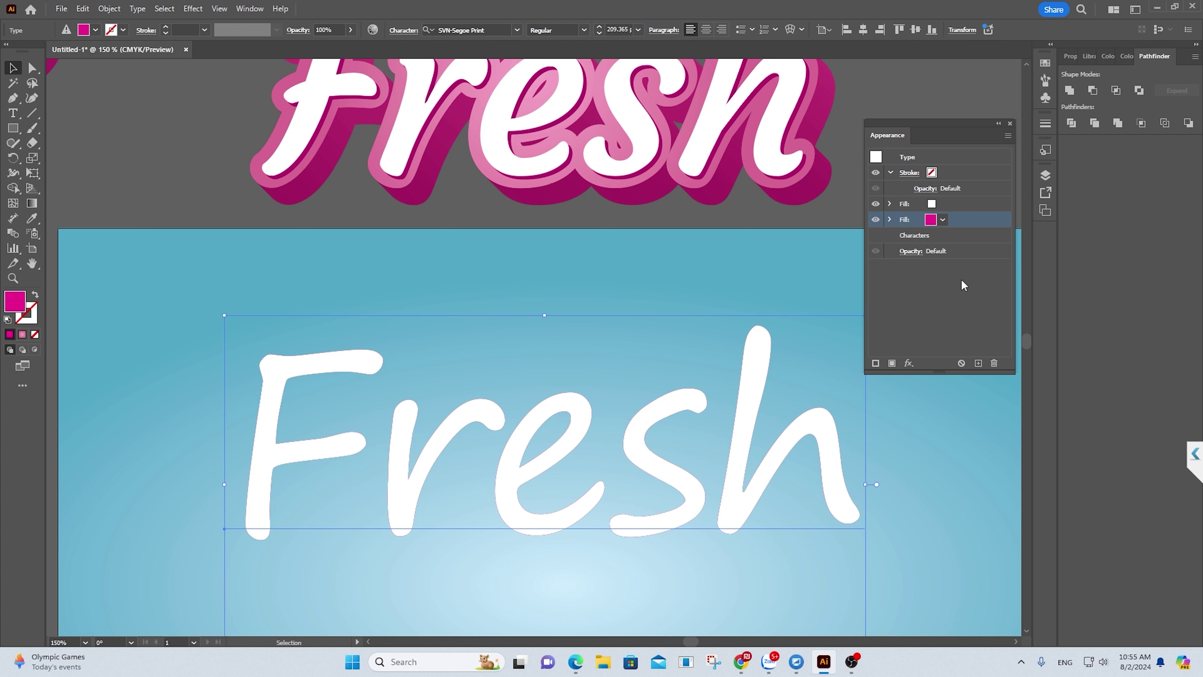
# Add a Distort & Transform > Transform effect to the pink fill, with its dialog moved aside.
pyautogui.click(908, 363)
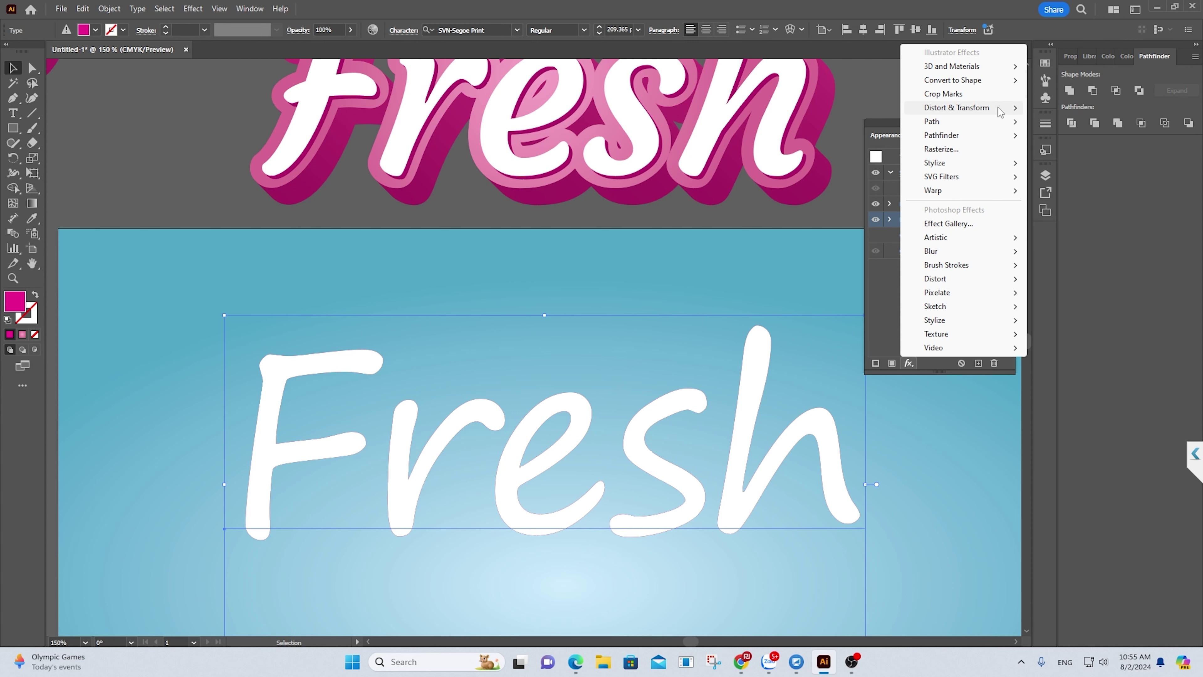
pyautogui.moveTo(956, 107)
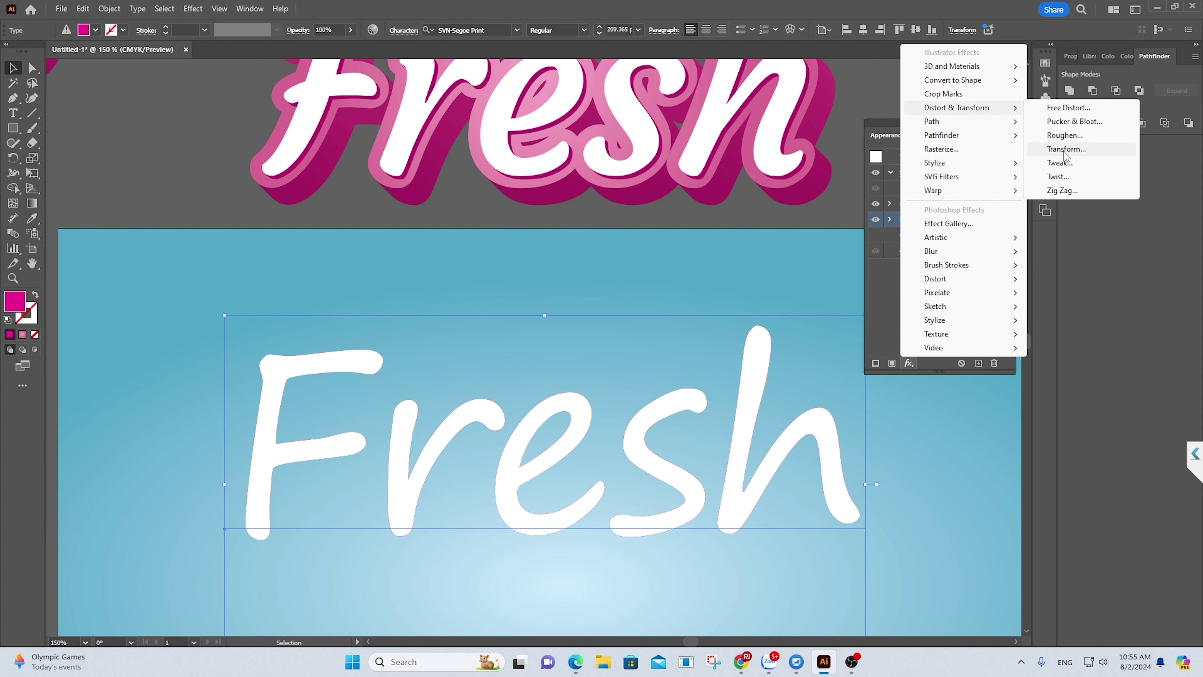
pyautogui.click(1063, 149)
pyautogui.moveTo(743, 133)
pyautogui.mouseDown()
pyautogui.moveTo(988, 135)
pyautogui.moveTo(1000, 112)
pyautogui.mouseUp()
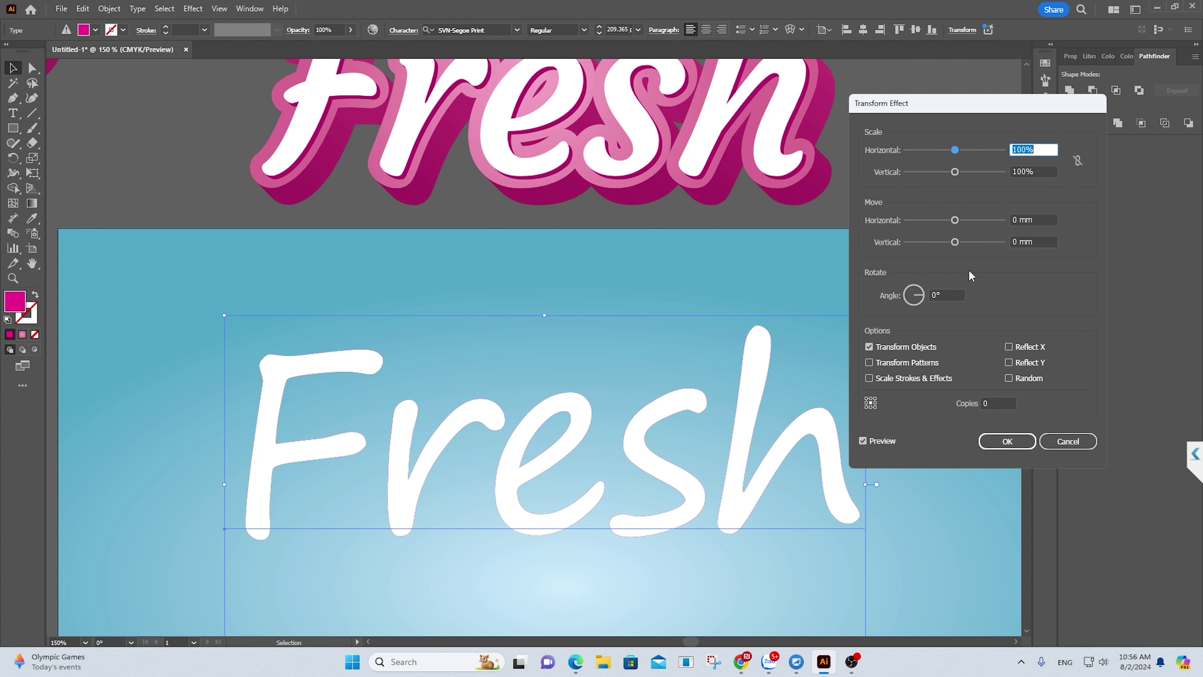
# Offset the pink fill 1 mm horizontally and 1 mm vertically with Scale Strokes & Effects enabled.
pyautogui.click(1037, 220)
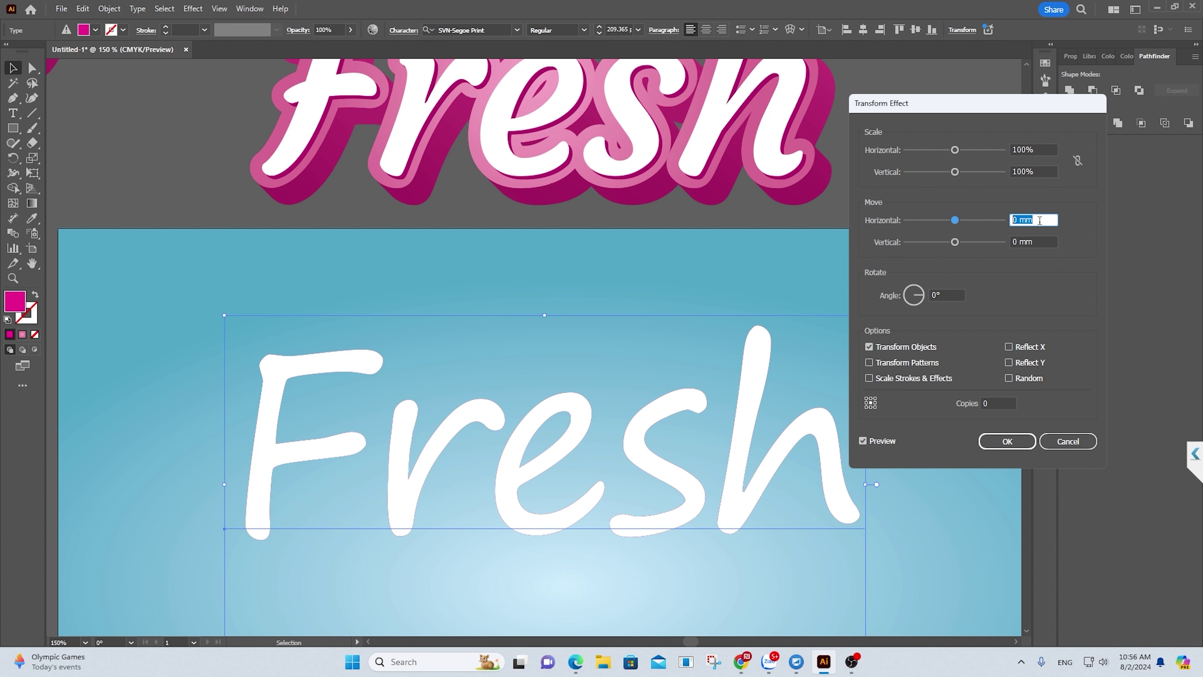
pyautogui.write('1')
pyautogui.press('Tab')
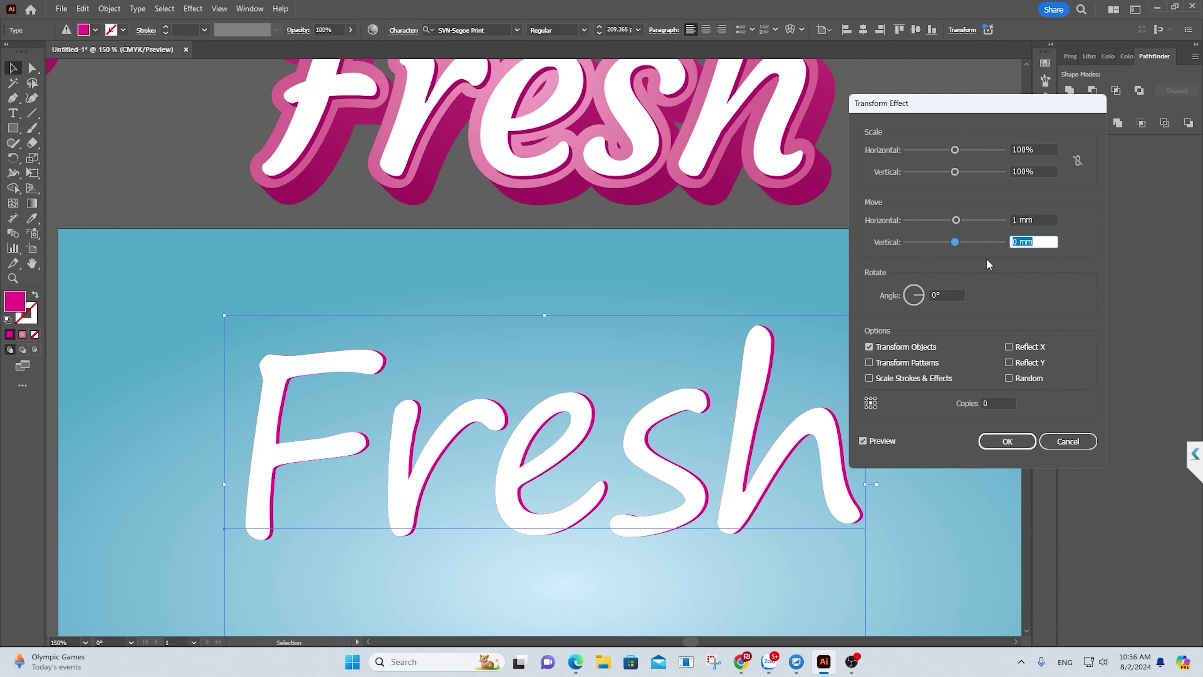
pyautogui.write('1')
pyautogui.click(886, 446)
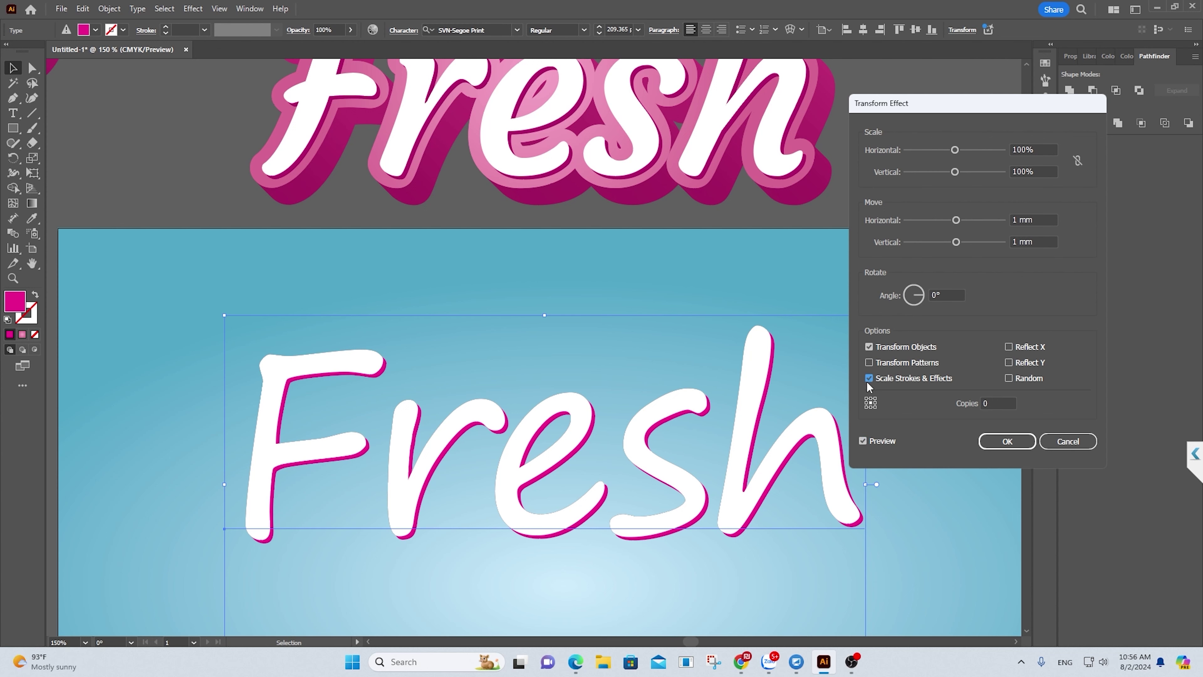
pyautogui.click(868, 378)
# Apply the 1 mm offset to the magenta fill behind the lower Fresh text.
pyautogui.click(1024, 445)
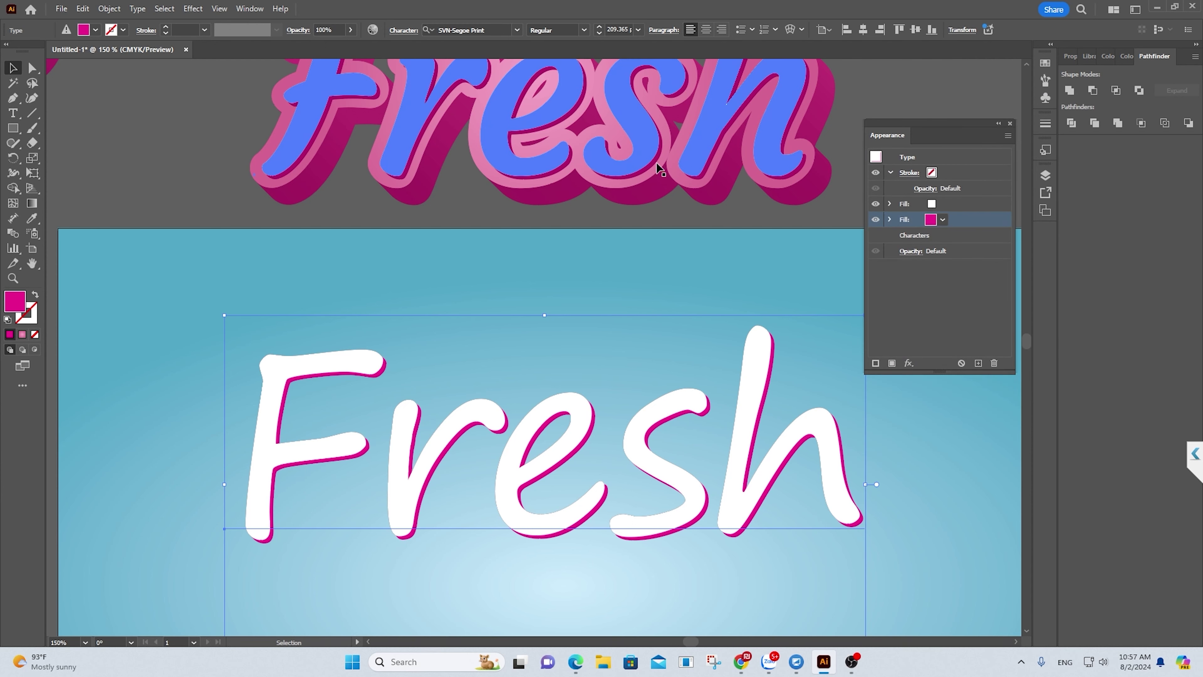
pyautogui.scroll(1, 660, 171)
pyautogui.scroll(3, 661, 172)
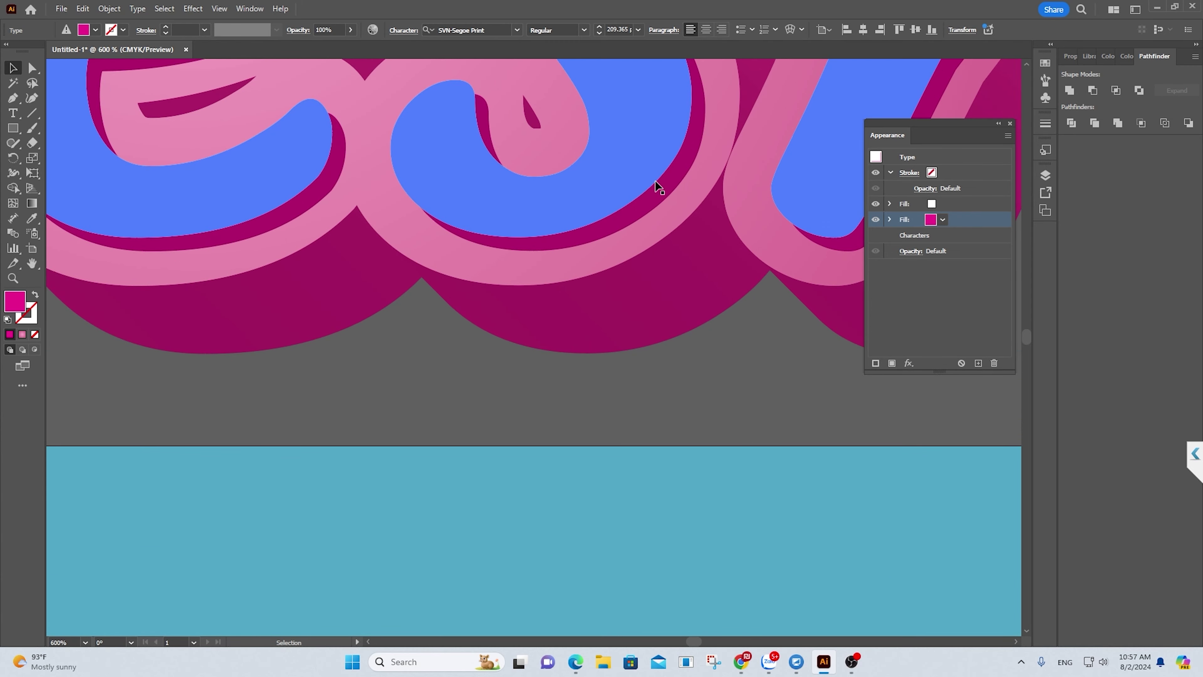
pyautogui.scroll(-3, 658, 182)
pyautogui.scroll(-1, 718, 189)
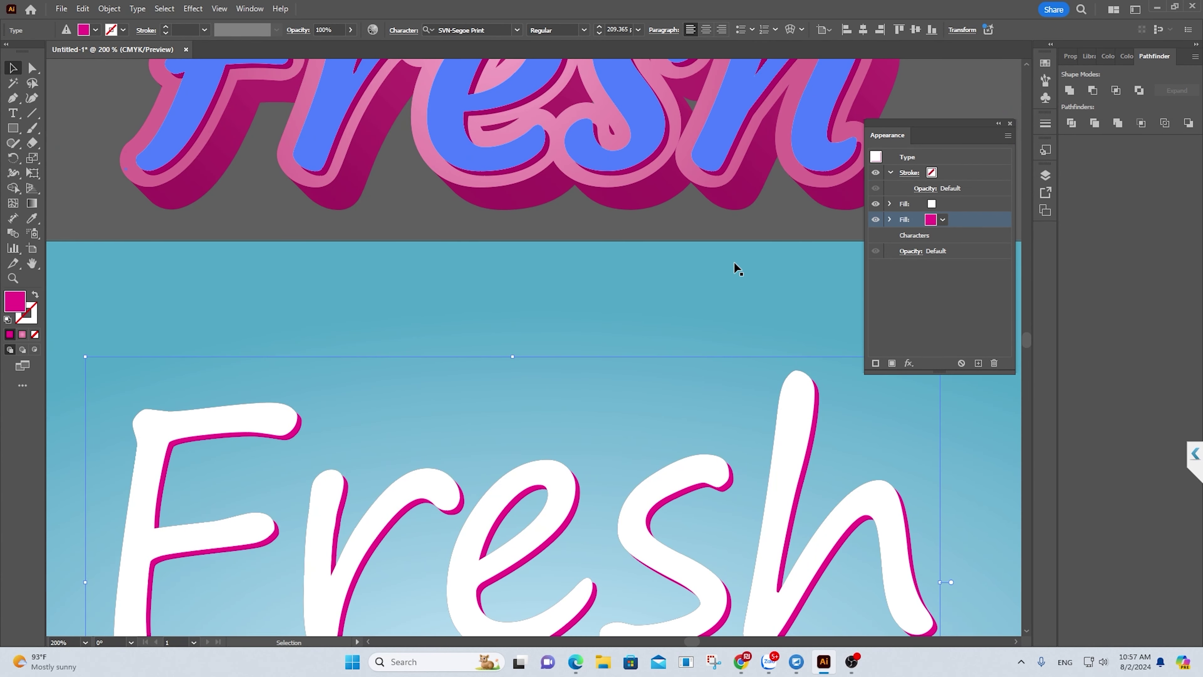
pyautogui.scroll(-2, 734, 262)
pyautogui.scroll(-1, 702, 281)
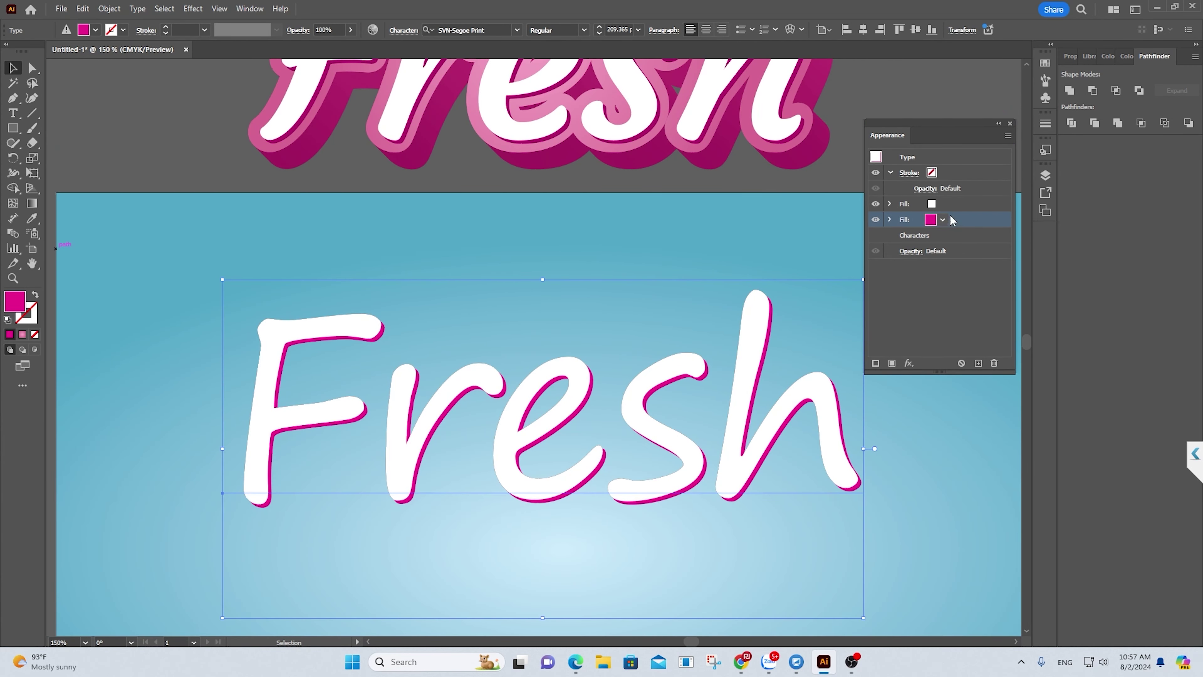
# Deepen the magenta fill by raising its Cyan slider slightly.
pyautogui.click(930, 220)
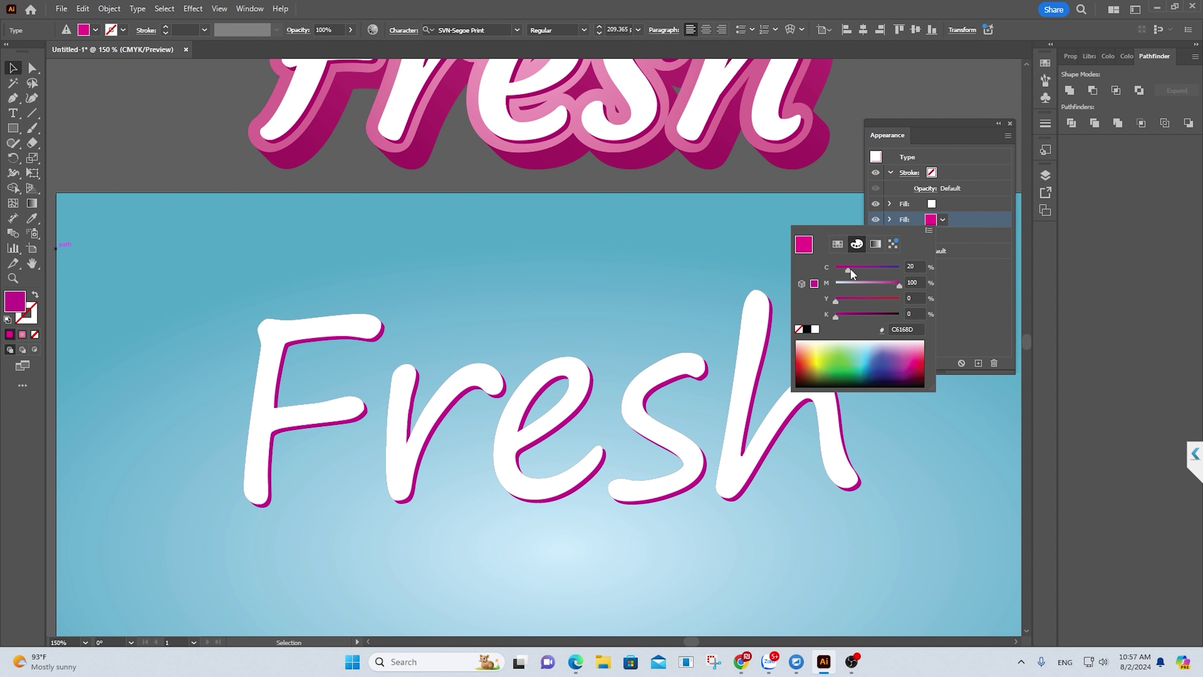
pyautogui.moveTo(845, 268); pyautogui.dragTo(847, 299)
pyautogui.click(928, 127)
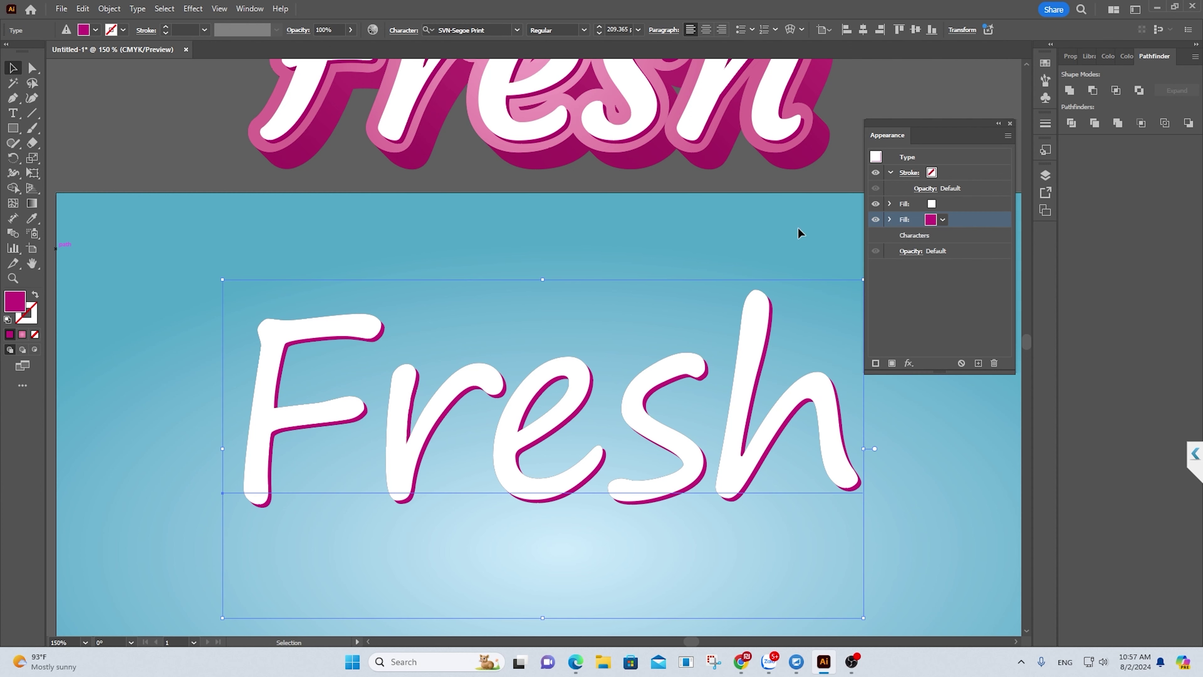
pyautogui.scroll(2, 691, 282)
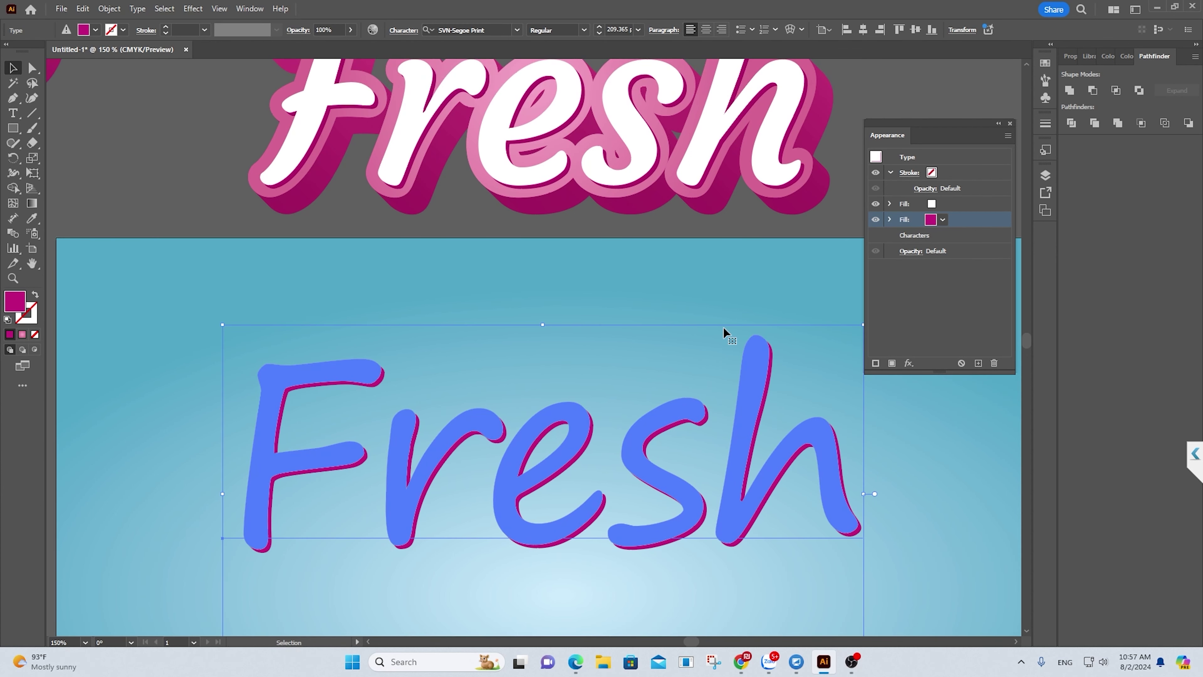
pyautogui.click(723, 327)
pyautogui.scroll(2, 634, 189)
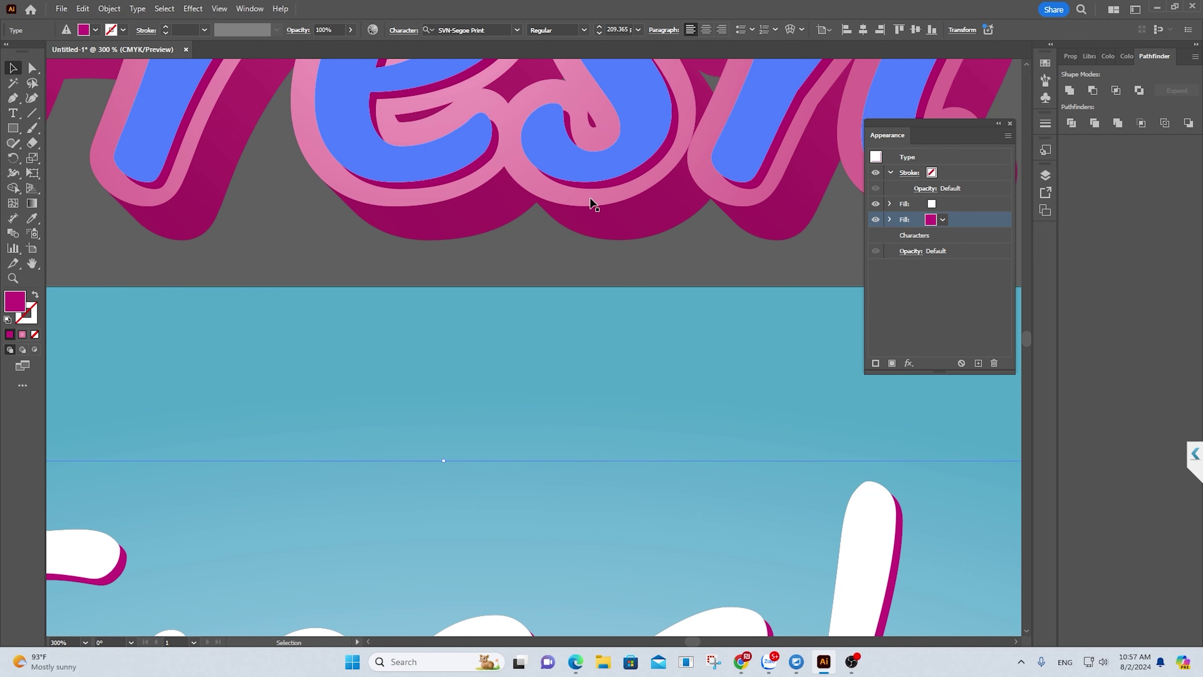
pyautogui.scroll(-2, 576, 197)
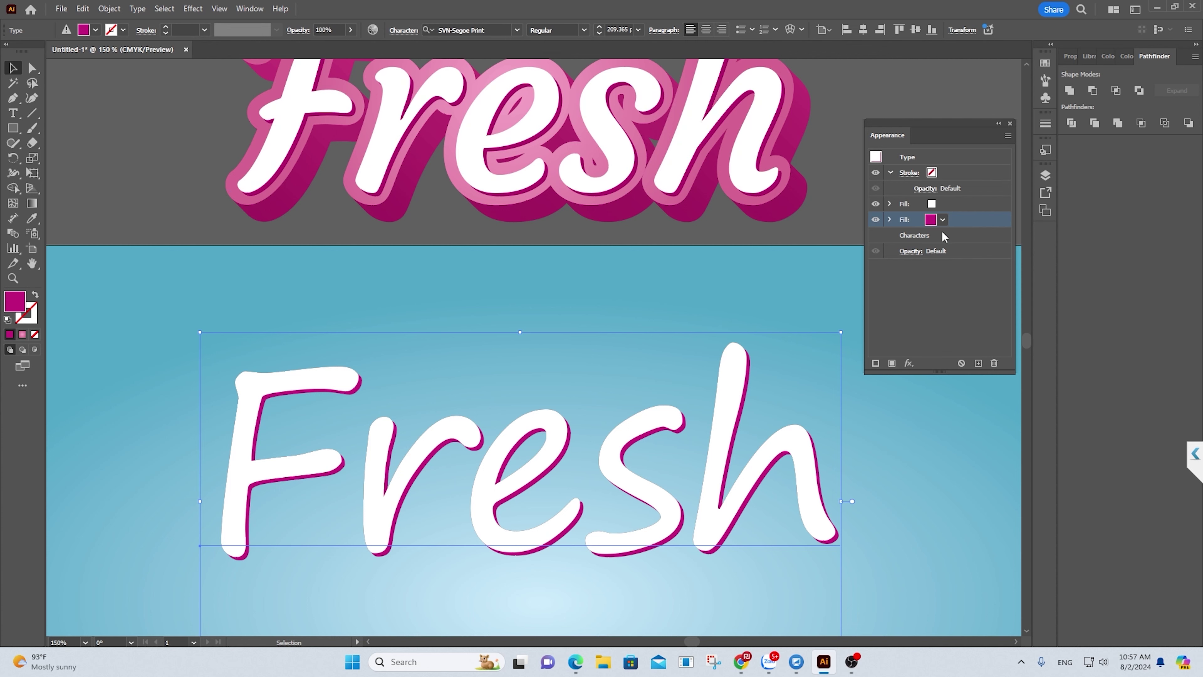
pyautogui.click(954, 206)
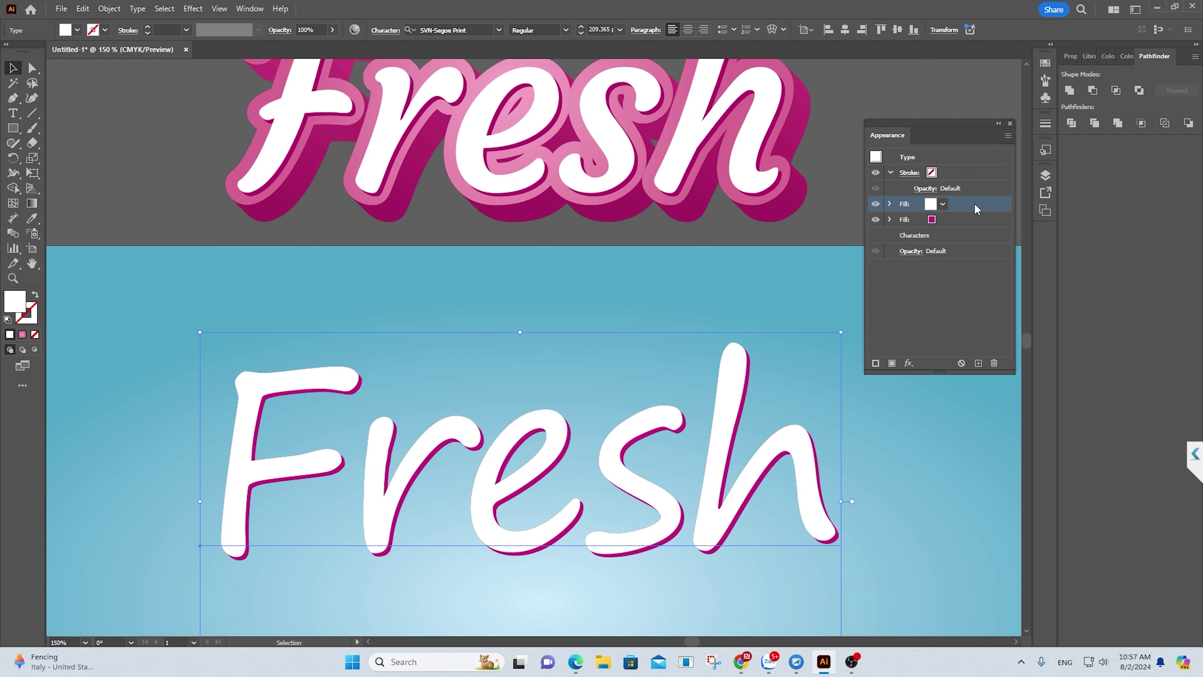
# Duplicate the white fill and place the copy beneath the magenta fill.
pyautogui.moveTo(975, 204); pyautogui.dragTo(977, 365)
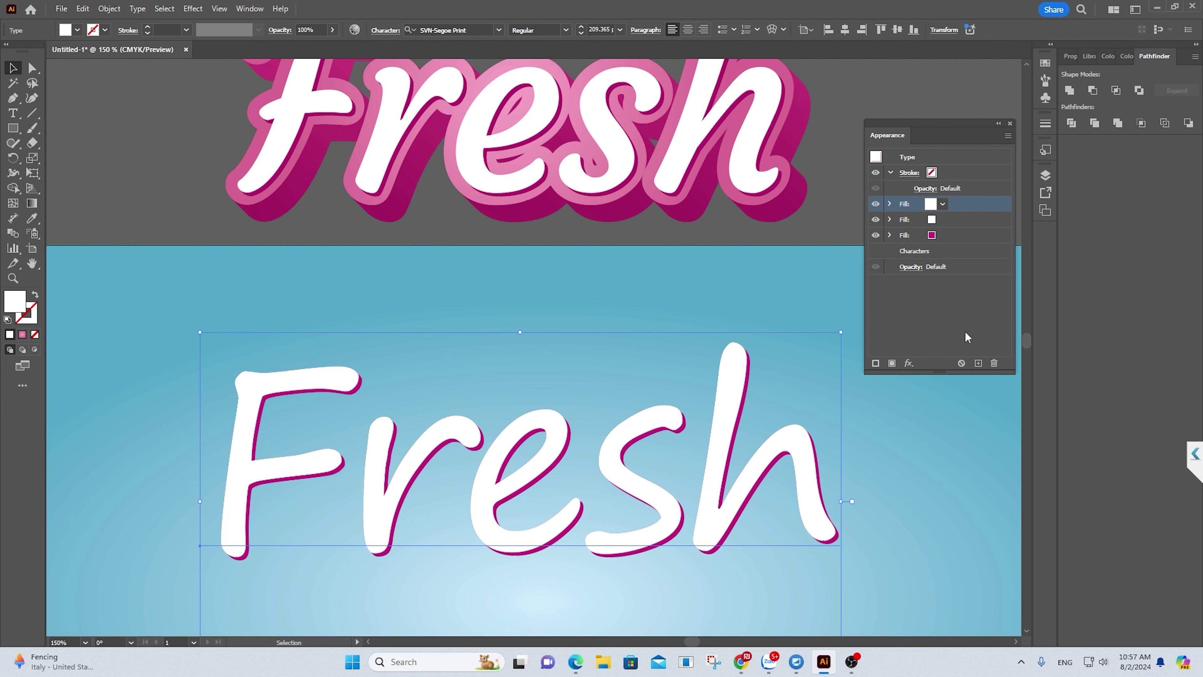
pyautogui.moveTo(972, 206)
pyautogui.mouseDown()
pyautogui.moveTo(968, 240)
pyautogui.moveTo(936, 234)
pyautogui.mouseUp()
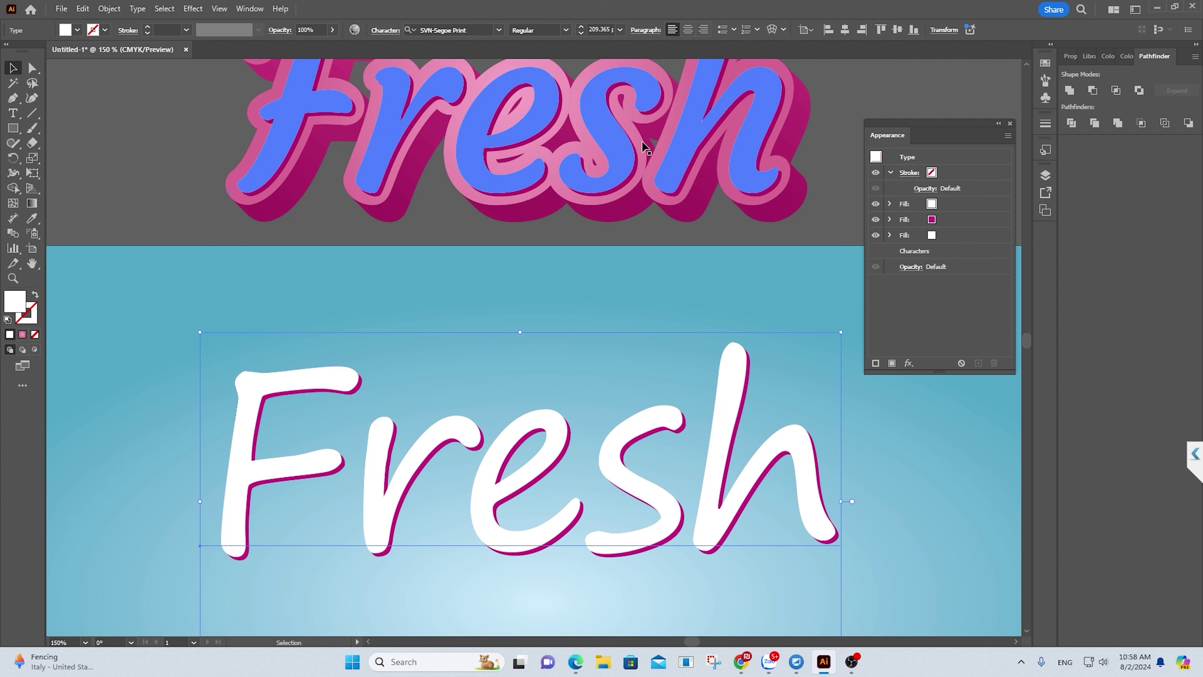
pyautogui.scroll(1, 810, 276)
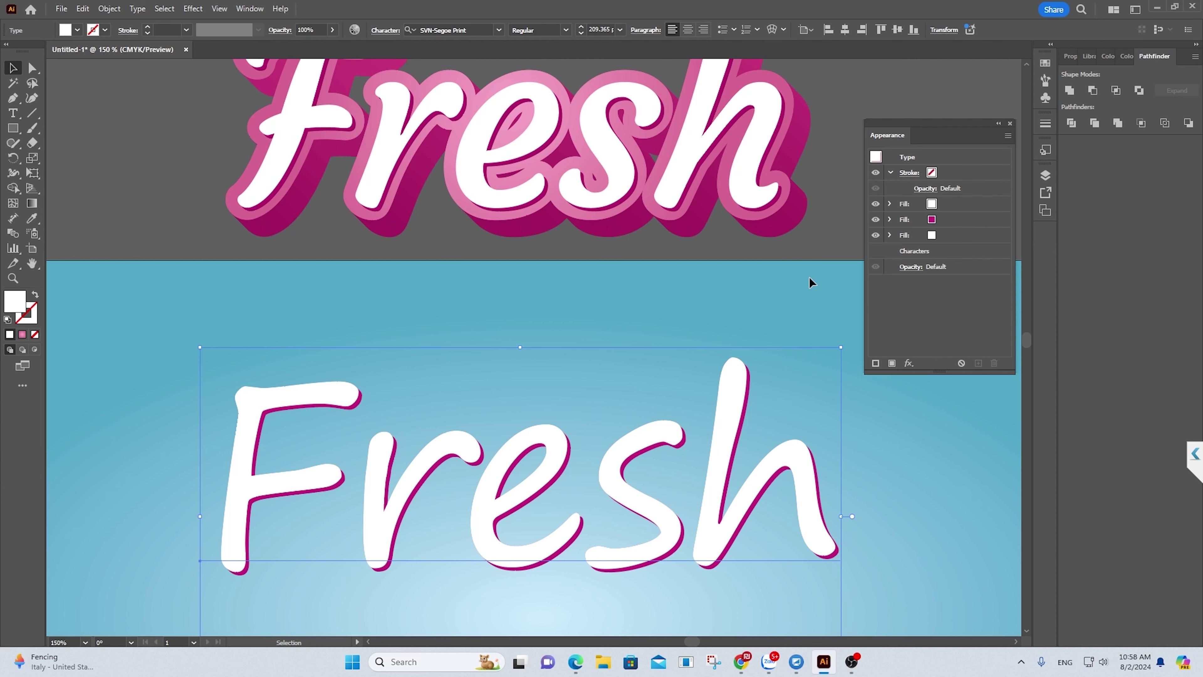
pyautogui.scroll(-1, 833, 237)
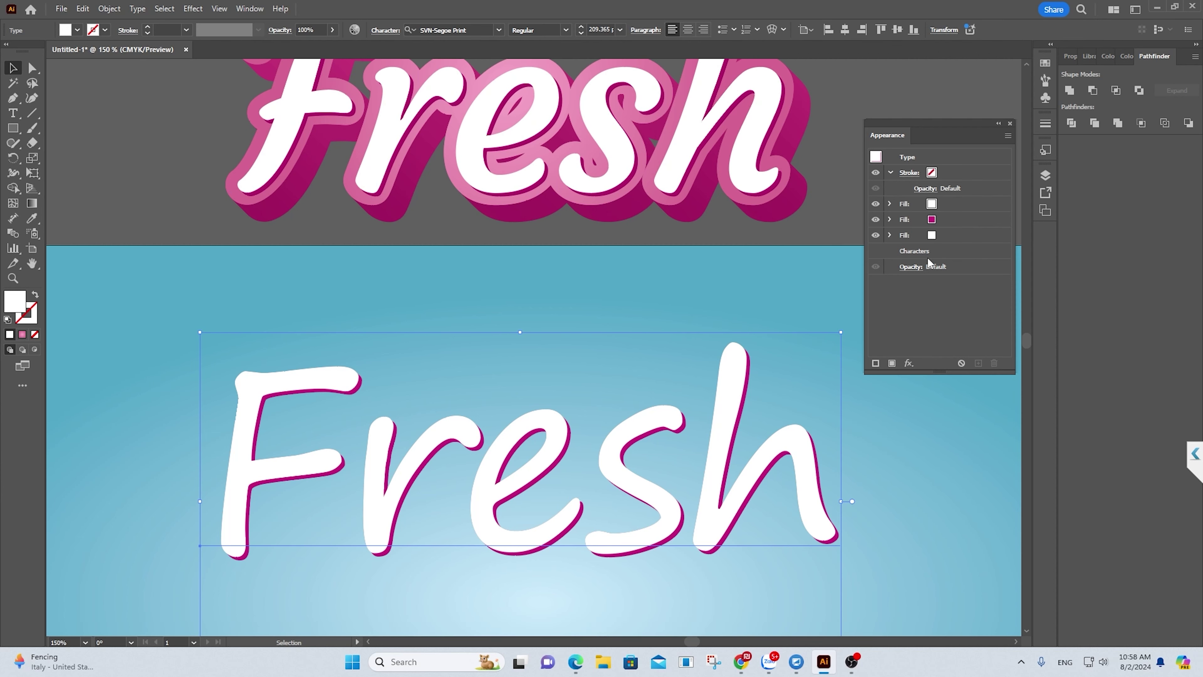
pyautogui.click(964, 237)
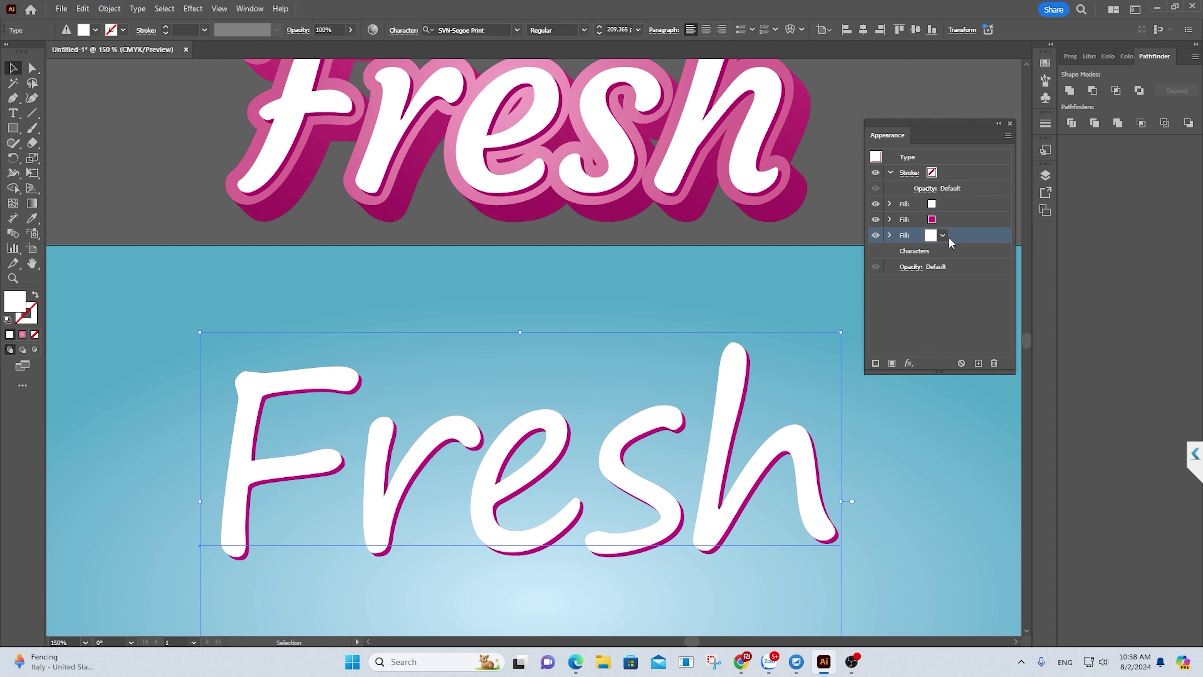
# Give the bottom white fill a 4 mm Offset Path effect with Round joins.
pyautogui.click(908, 363)
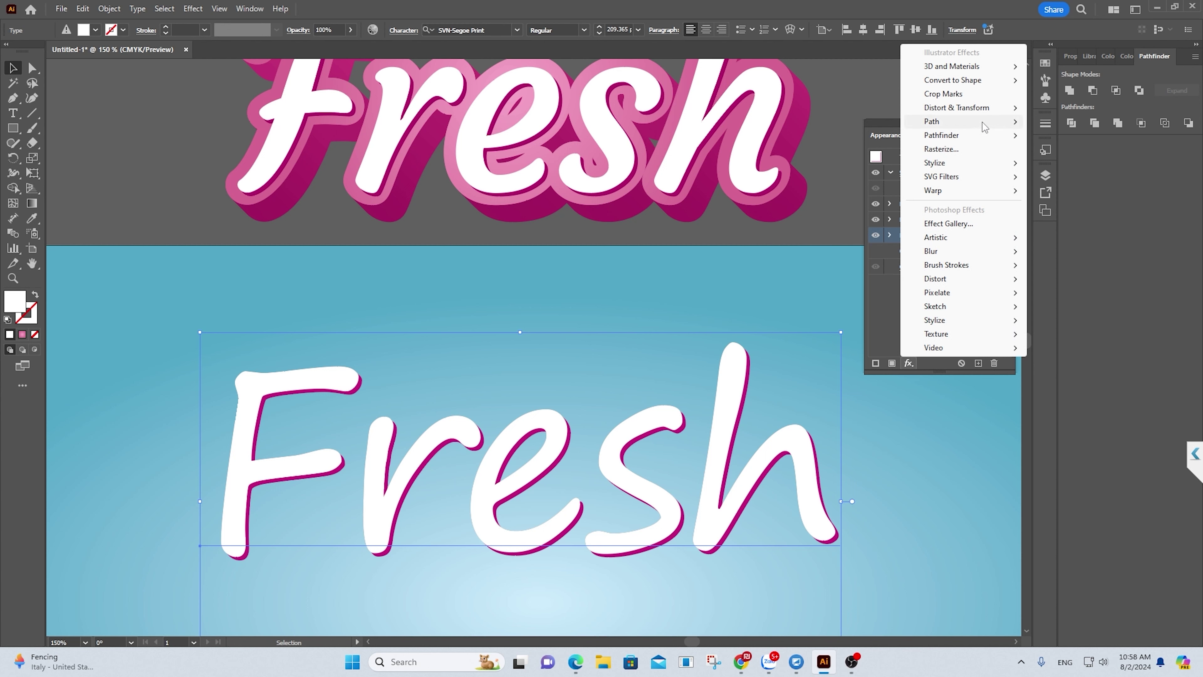
pyautogui.moveTo(931, 122)
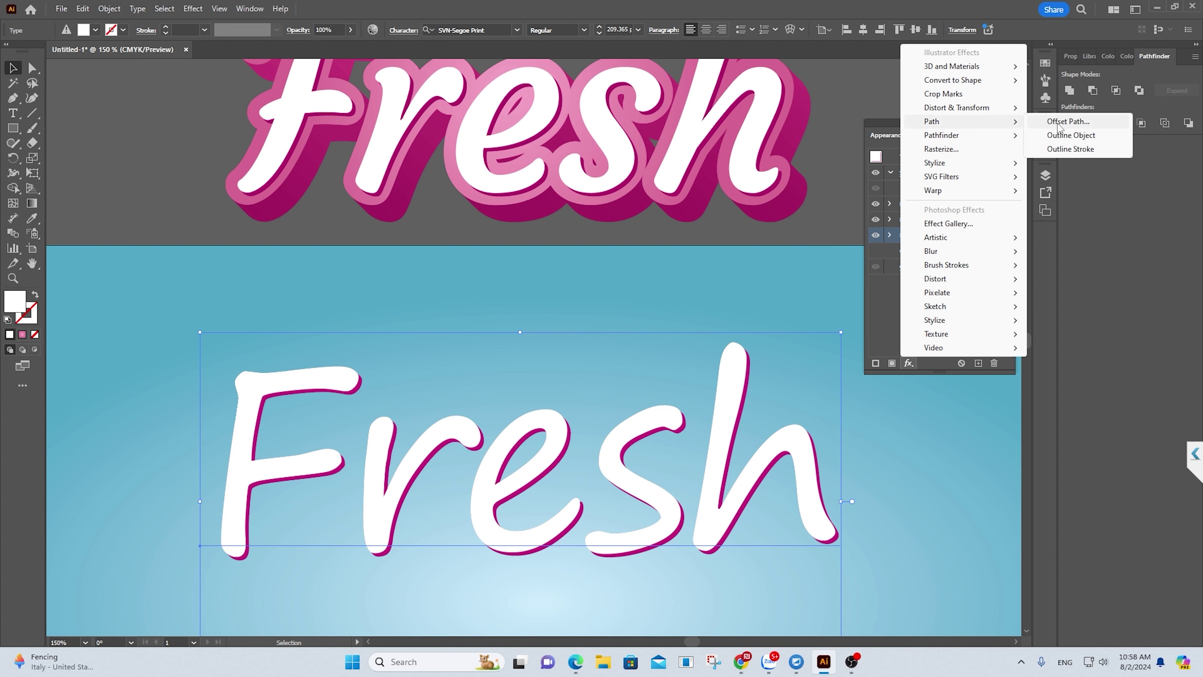
pyautogui.click(1058, 122)
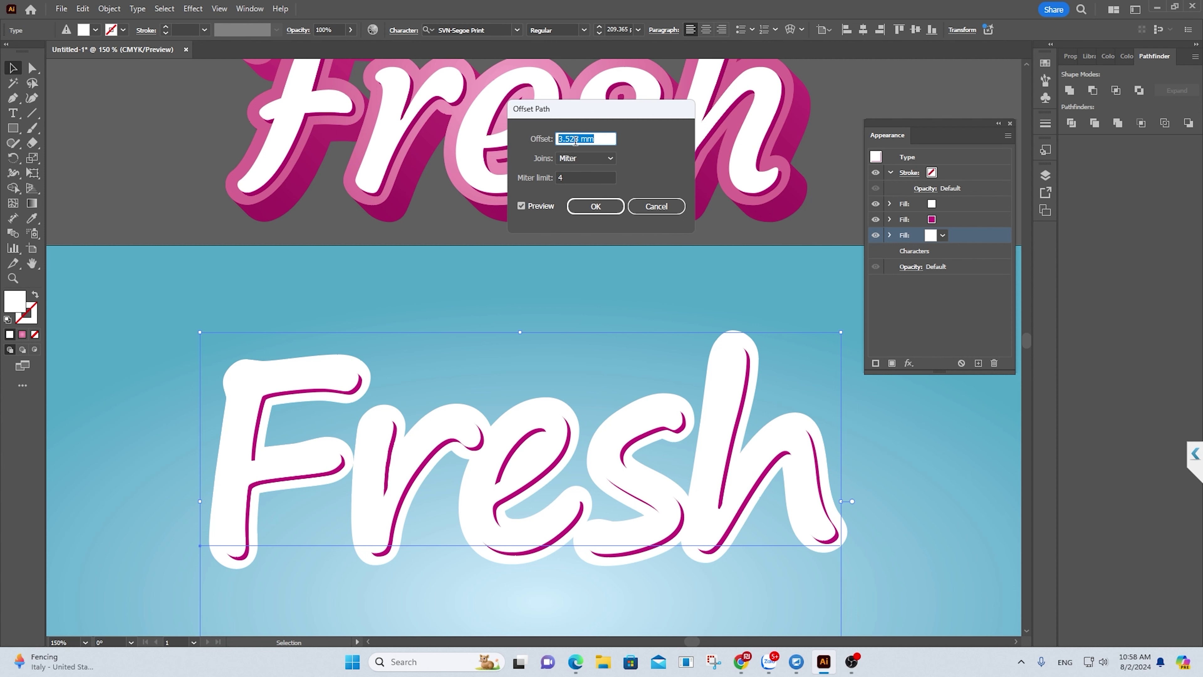
pyautogui.click(604, 162)
pyautogui.click(597, 186)
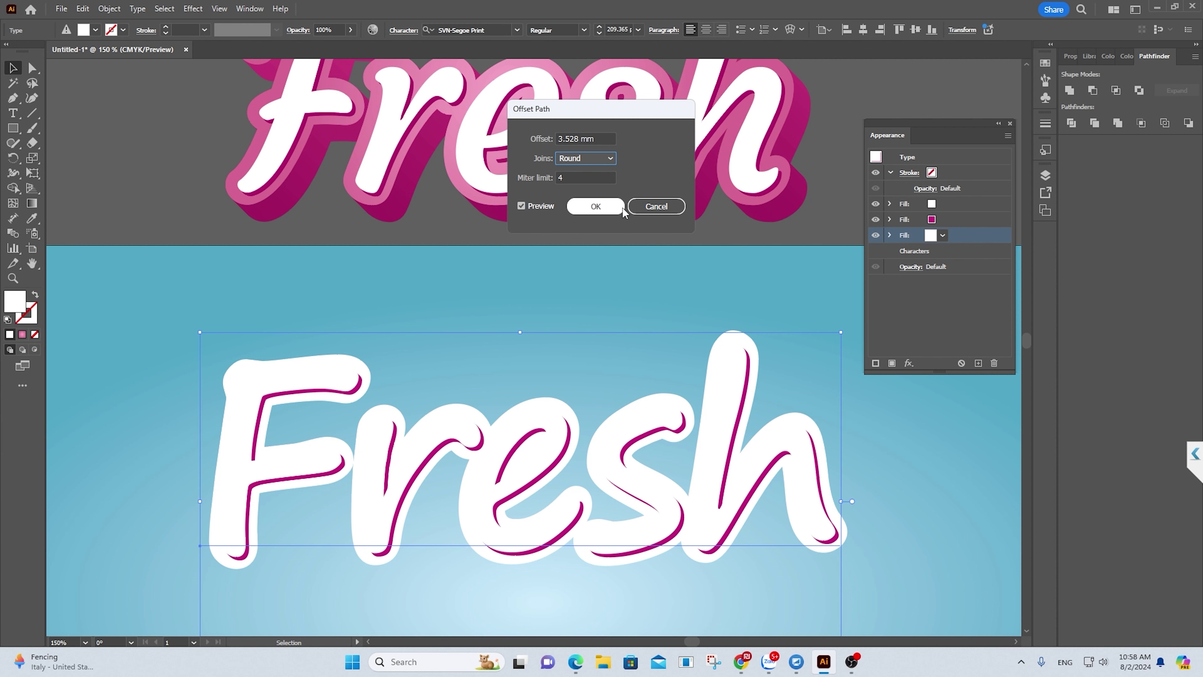
pyautogui.hotkey('shift', 'Tab')
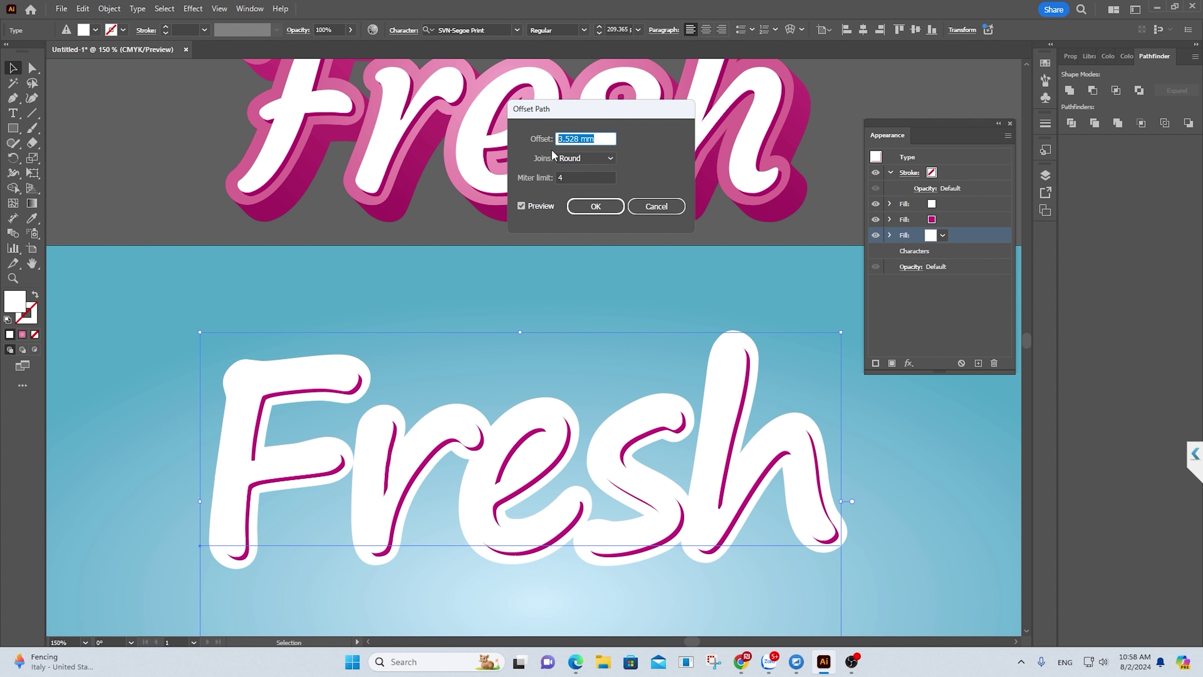
pyautogui.write('4')
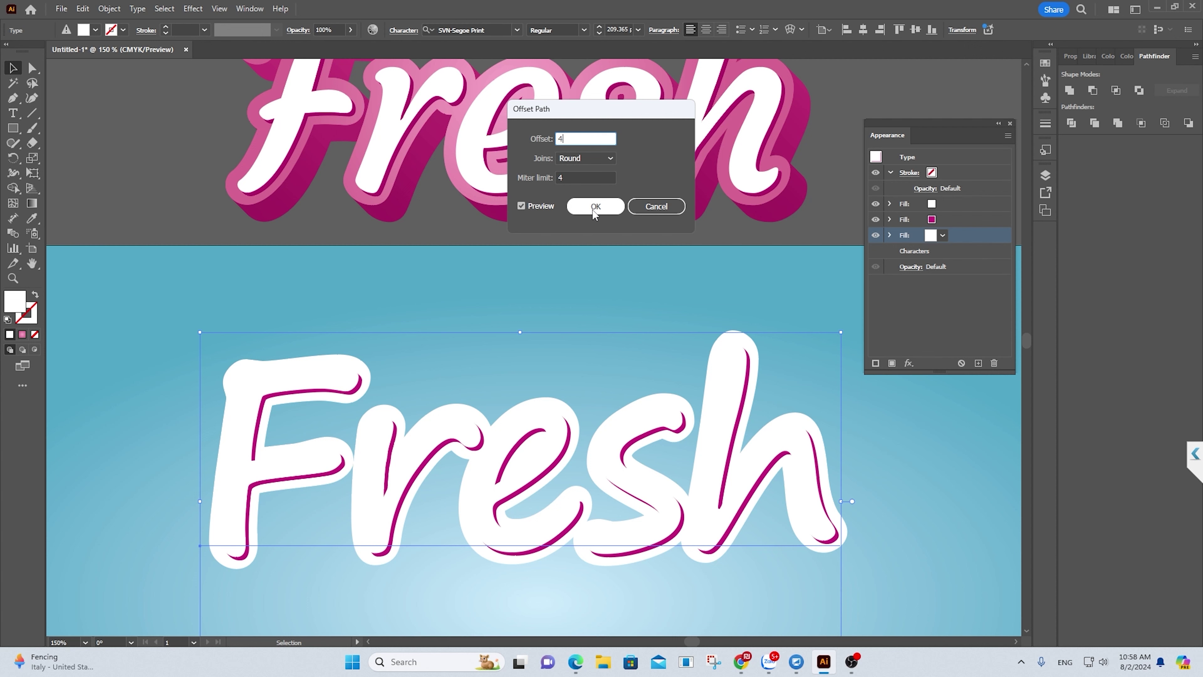
pyautogui.click(595, 206)
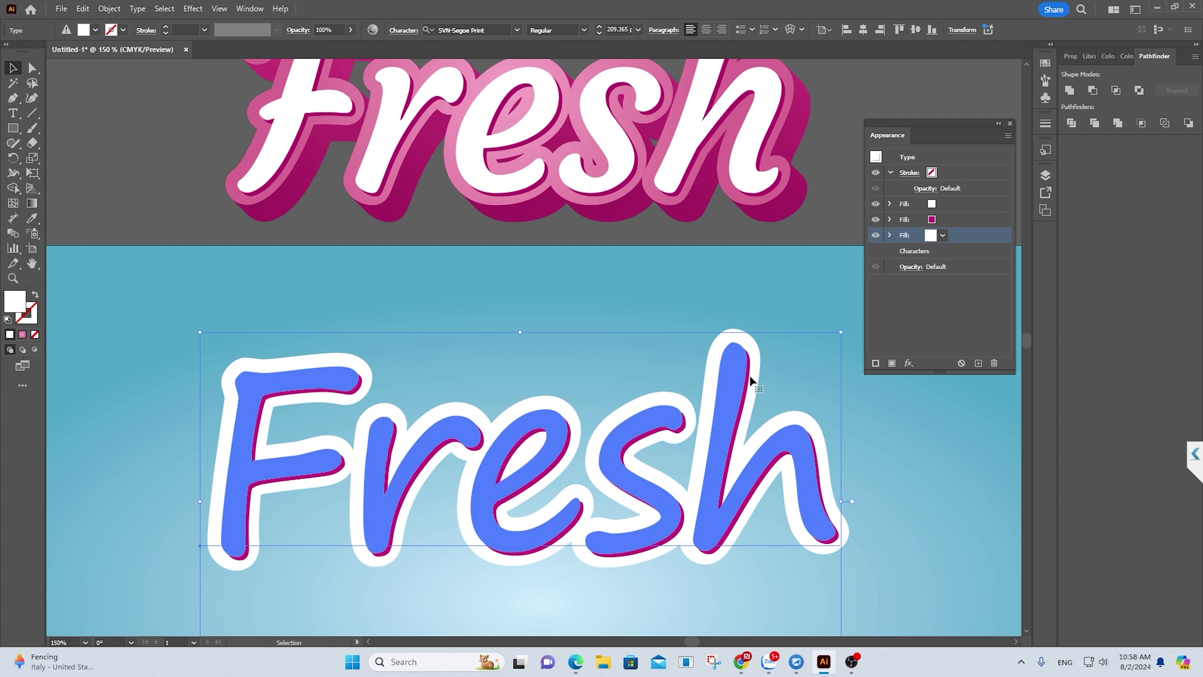
pyautogui.hotkey('ctrl', 'z')
pyautogui.hotkey('ctrl', 'shift', 'z')
pyautogui.hotkey('ctrl', 'z')
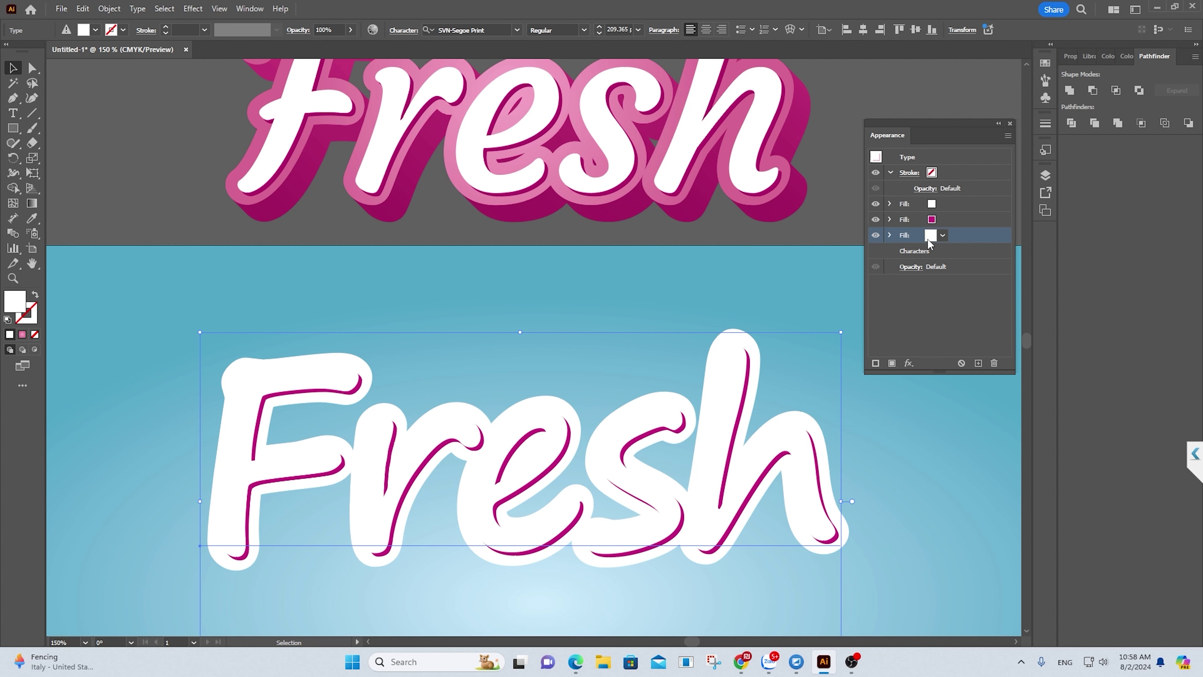
# Tint the bottom outline fill pale pink, about 26% magenta.
pyautogui.click(942, 235)
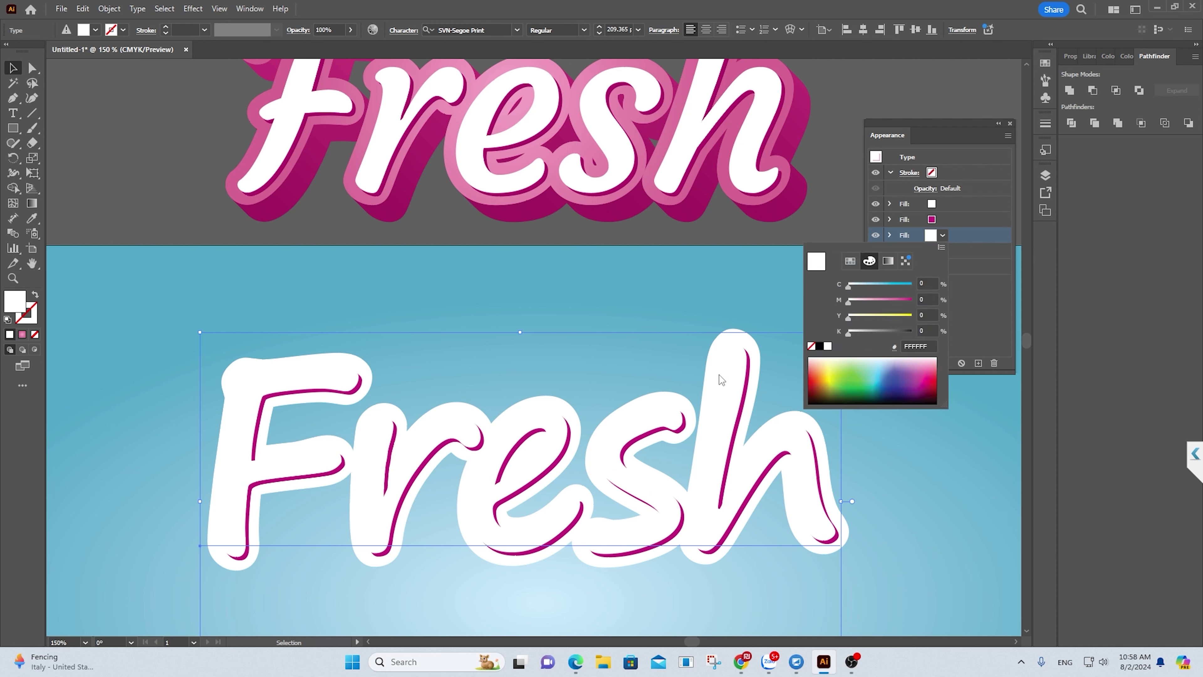
pyautogui.moveTo(883, 299); pyautogui.dragTo(870, 299)
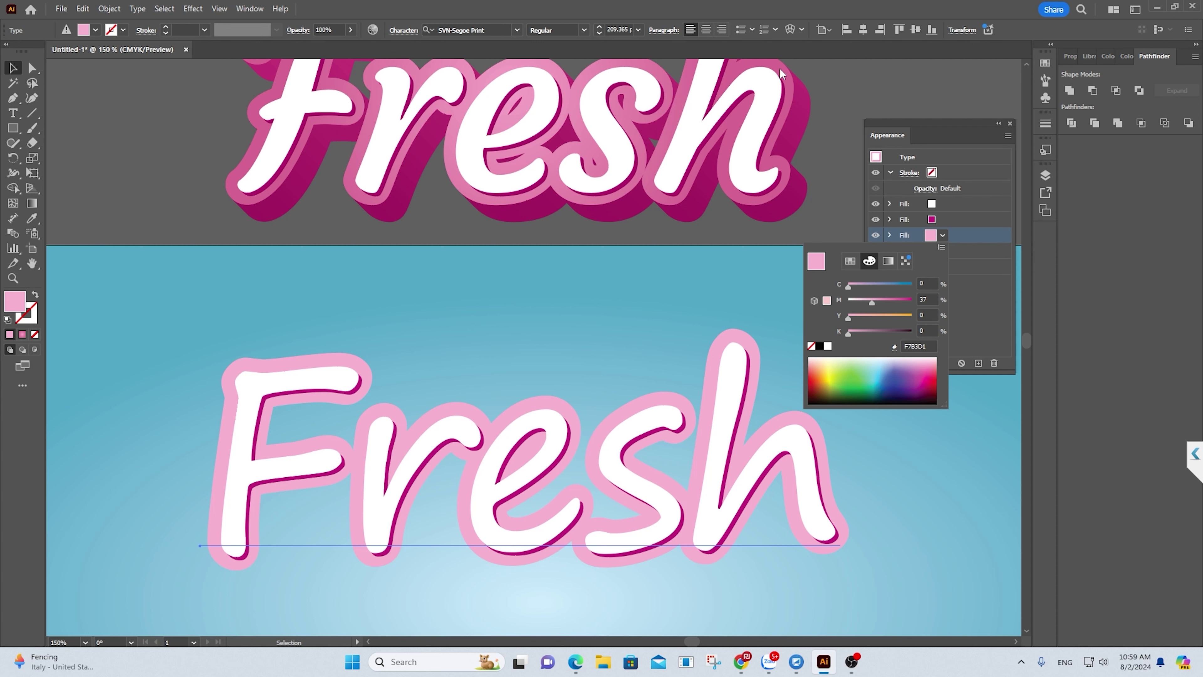
pyautogui.moveTo(870, 302); pyautogui.dragTo(864, 301)
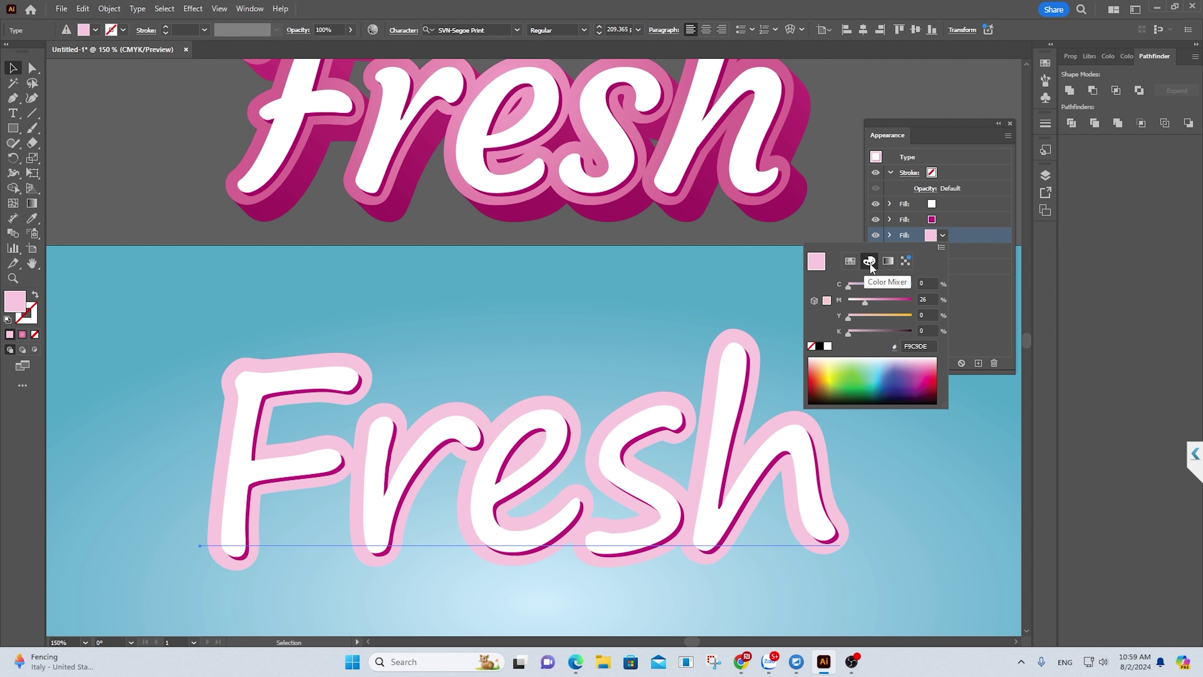
pyautogui.click(887, 261)
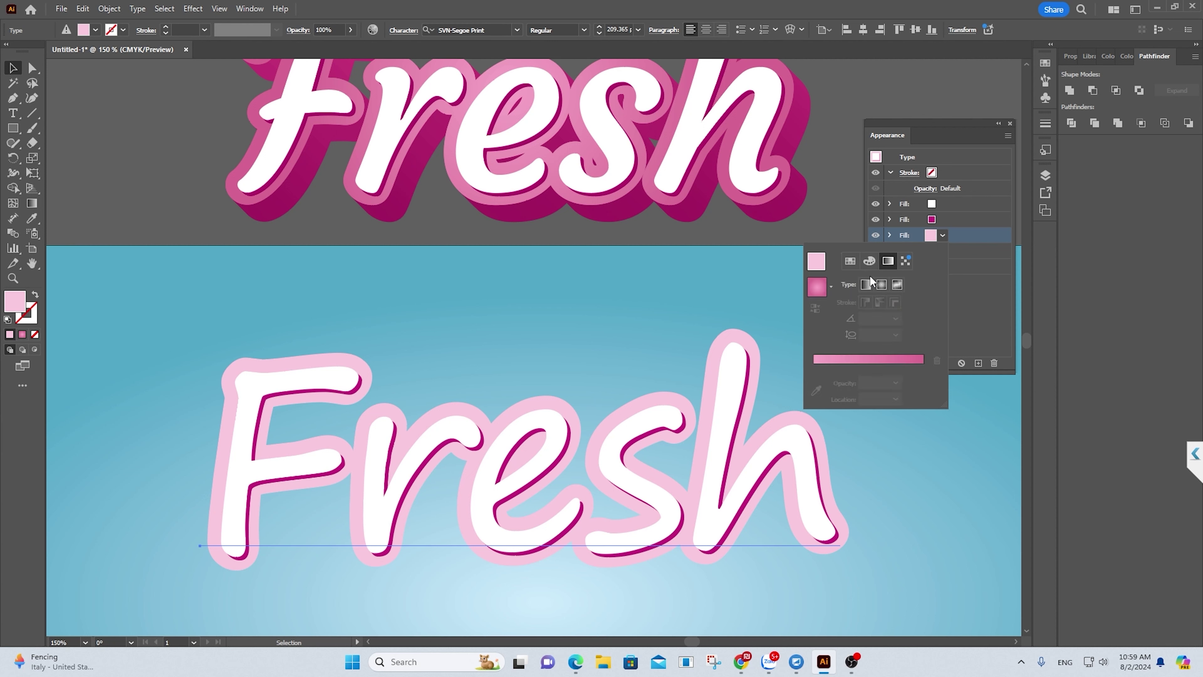
# Apply a linear gradient at a -90° angle to the outline fill.
pyautogui.click(848, 359)
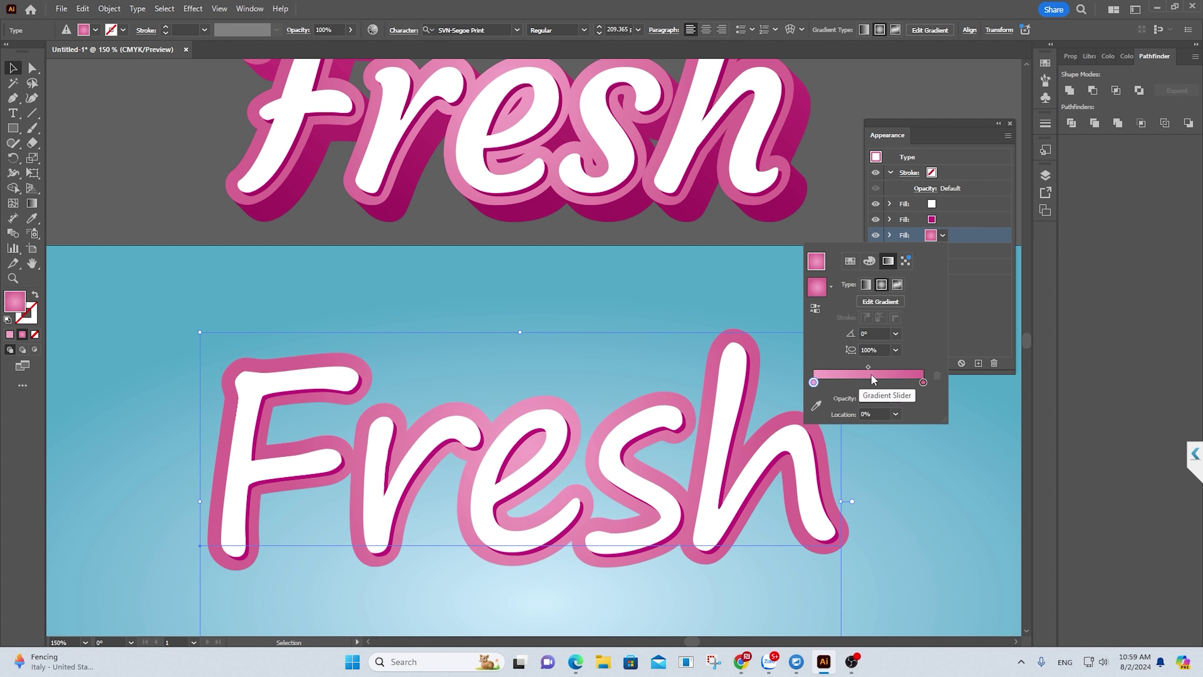
pyautogui.click(865, 284)
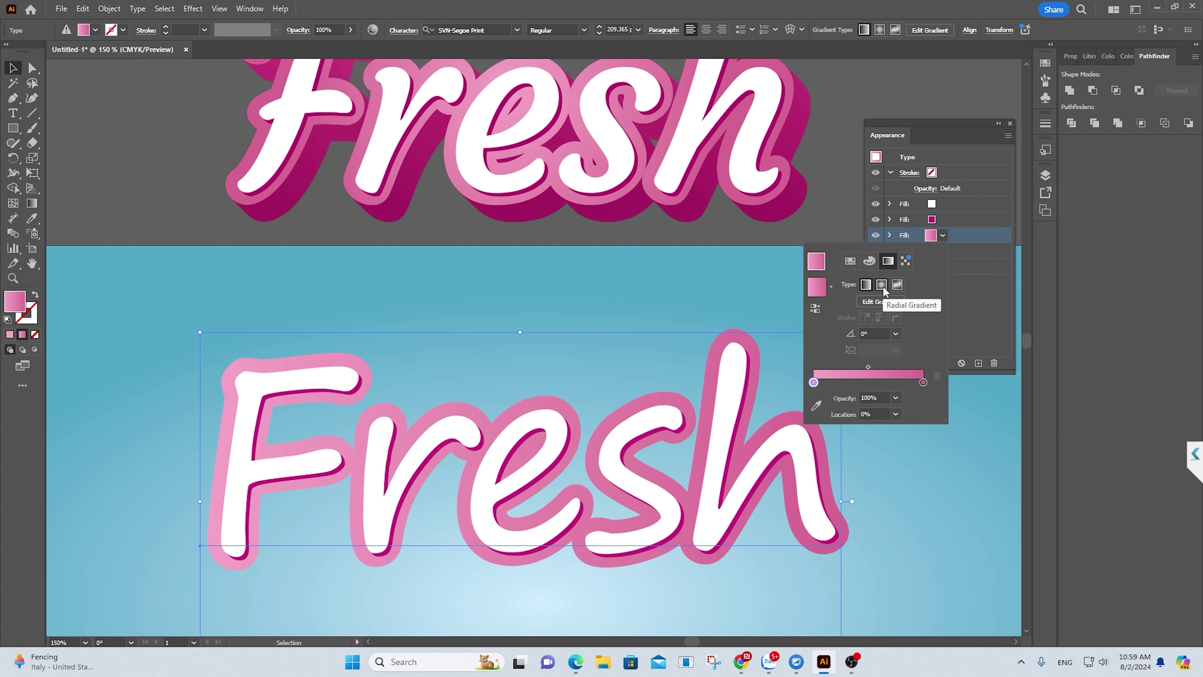
pyautogui.click(881, 285)
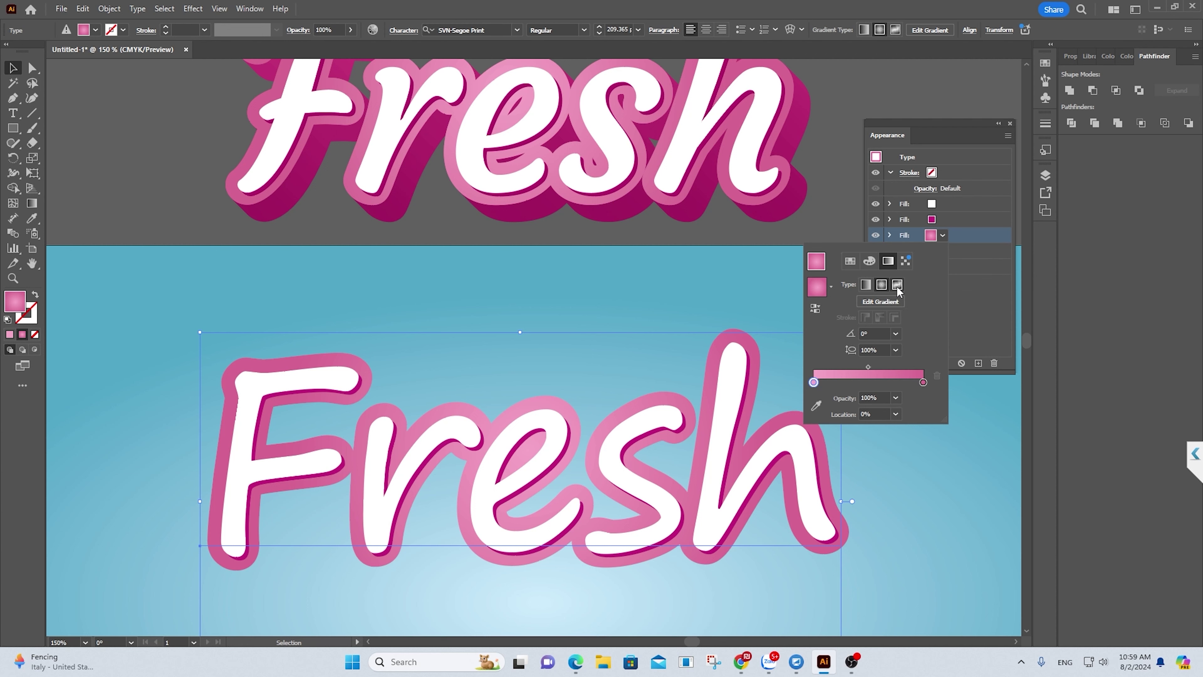
pyautogui.click(865, 284)
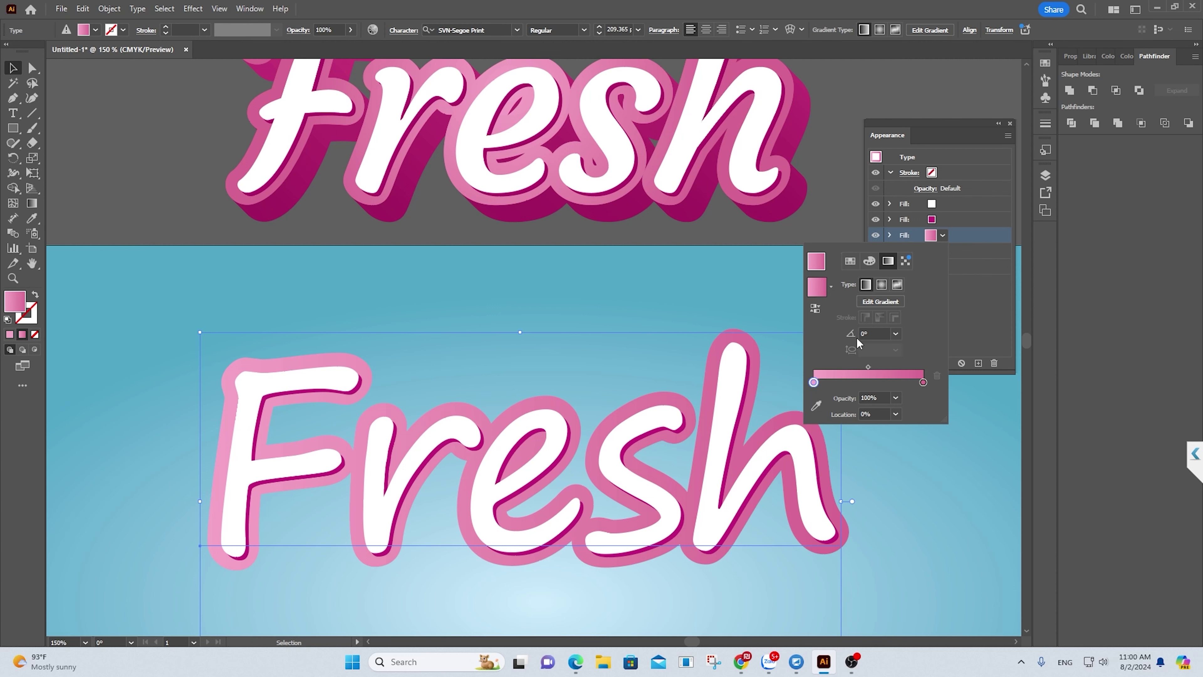
pyautogui.click(895, 334)
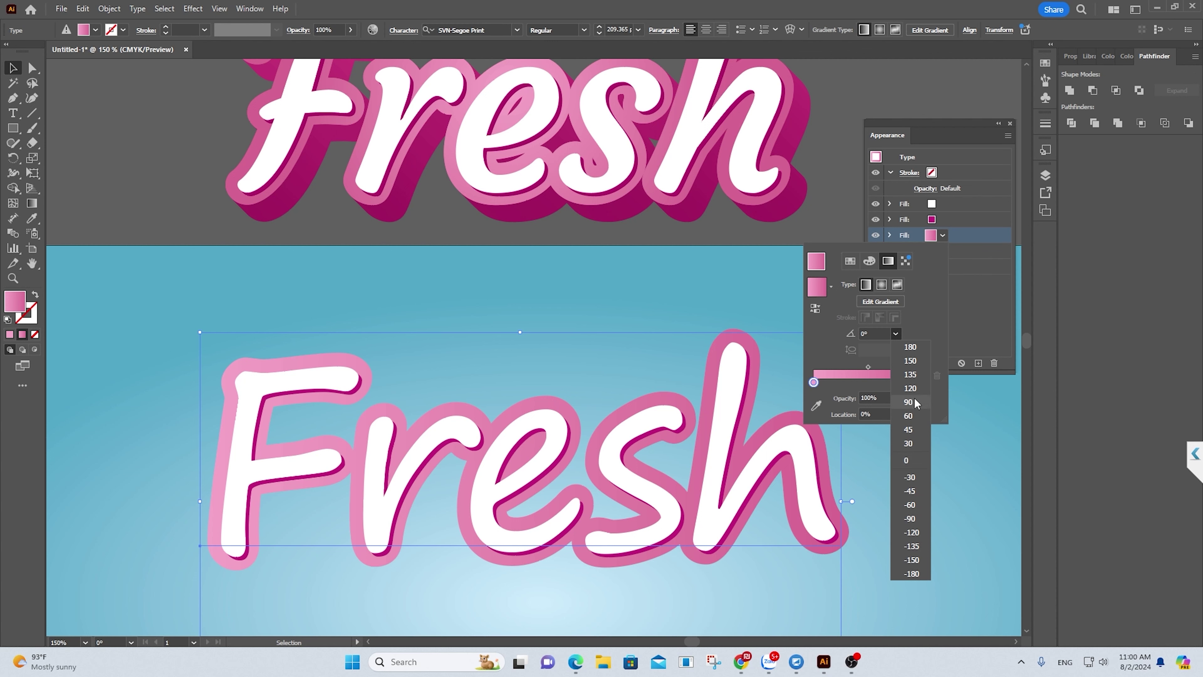
pyautogui.click(910, 518)
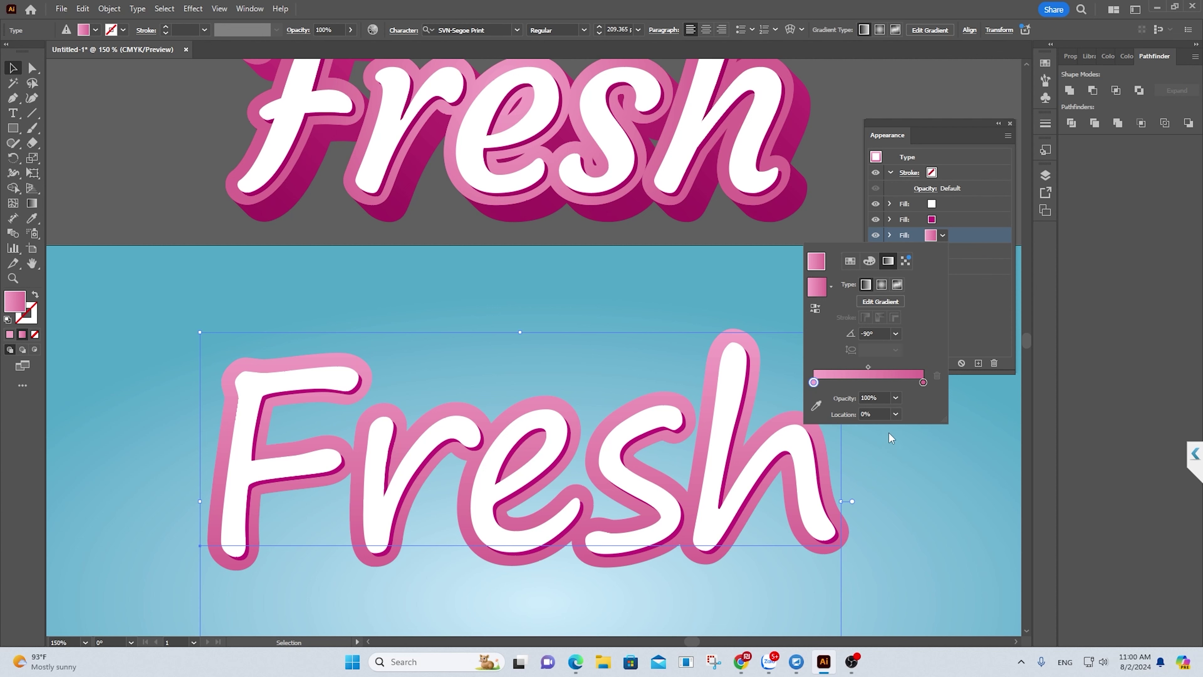
# Experiment with the outline gradient's stops, adding and removing extra colour stops.
pyautogui.doubleClick(923, 382)
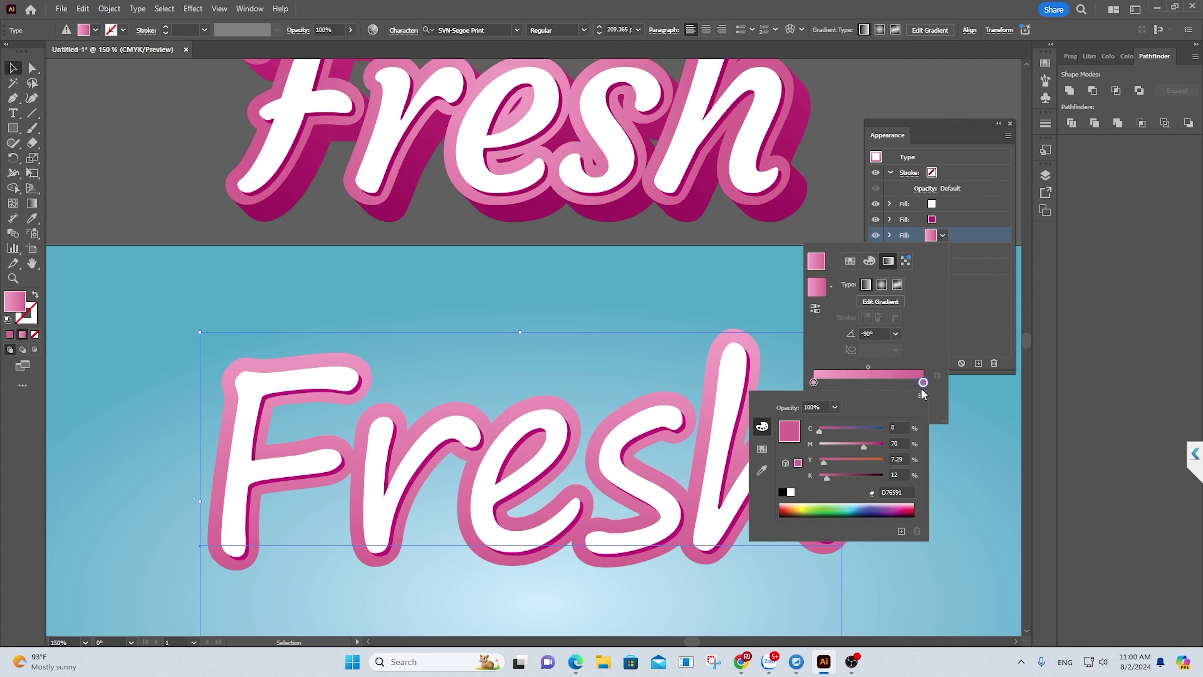
pyautogui.press('Escape')
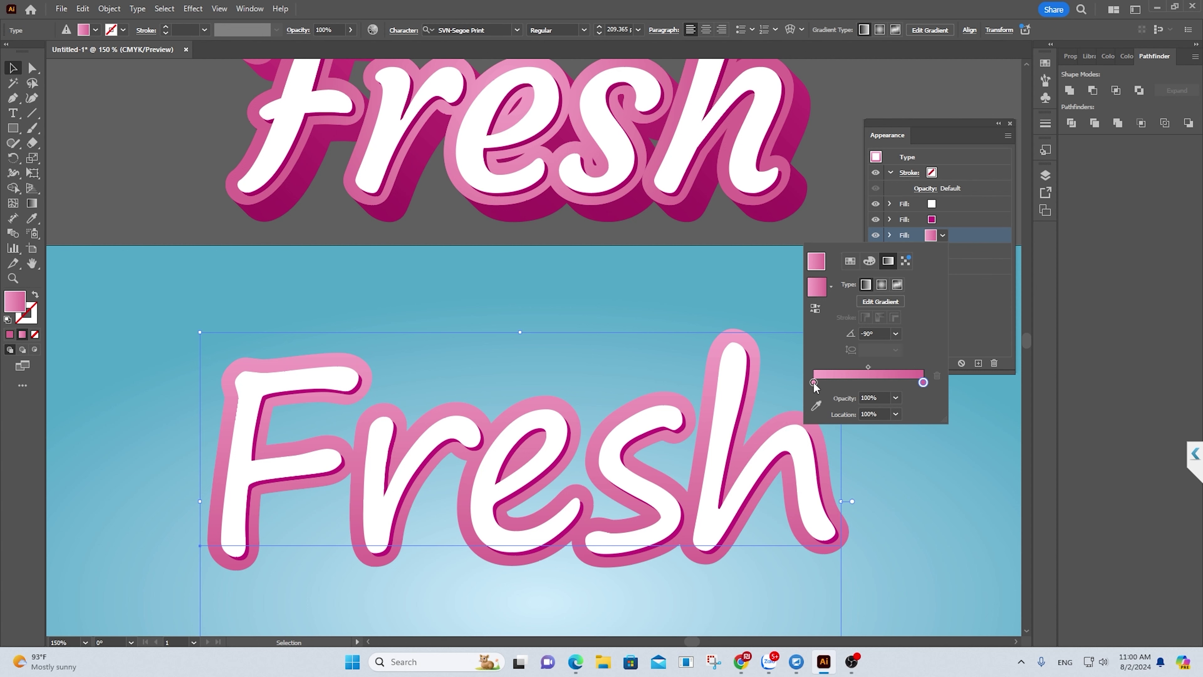
pyautogui.click(813, 381)
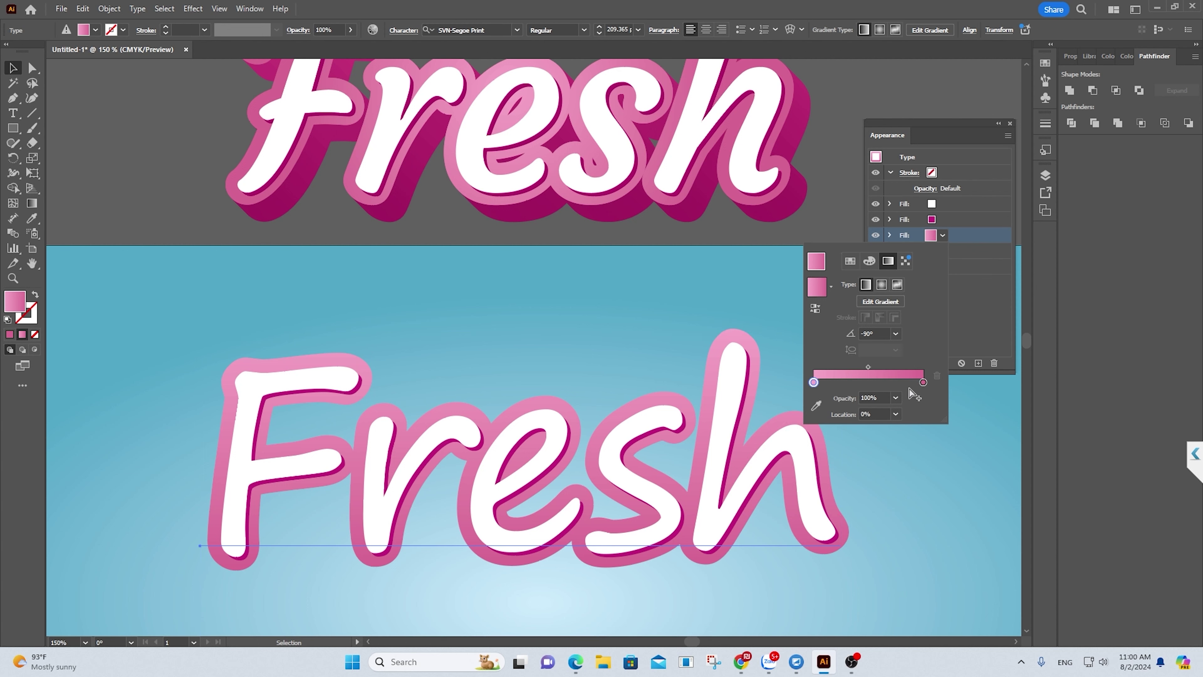
pyautogui.click(870, 382)
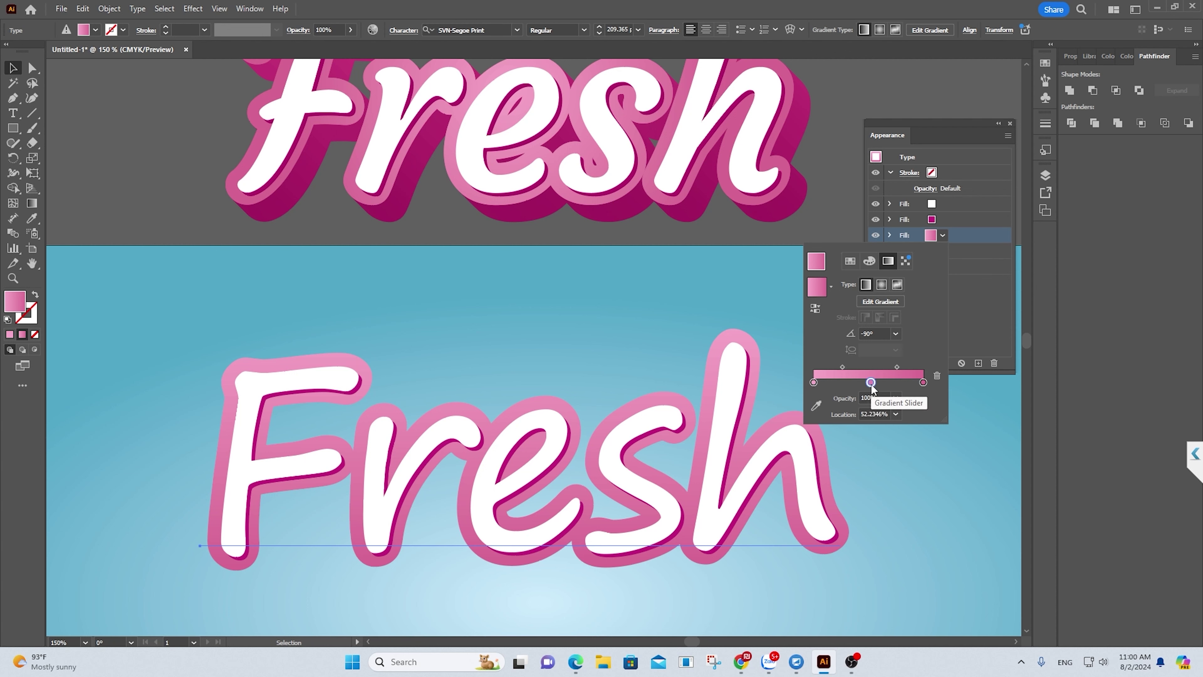
pyautogui.click(845, 382)
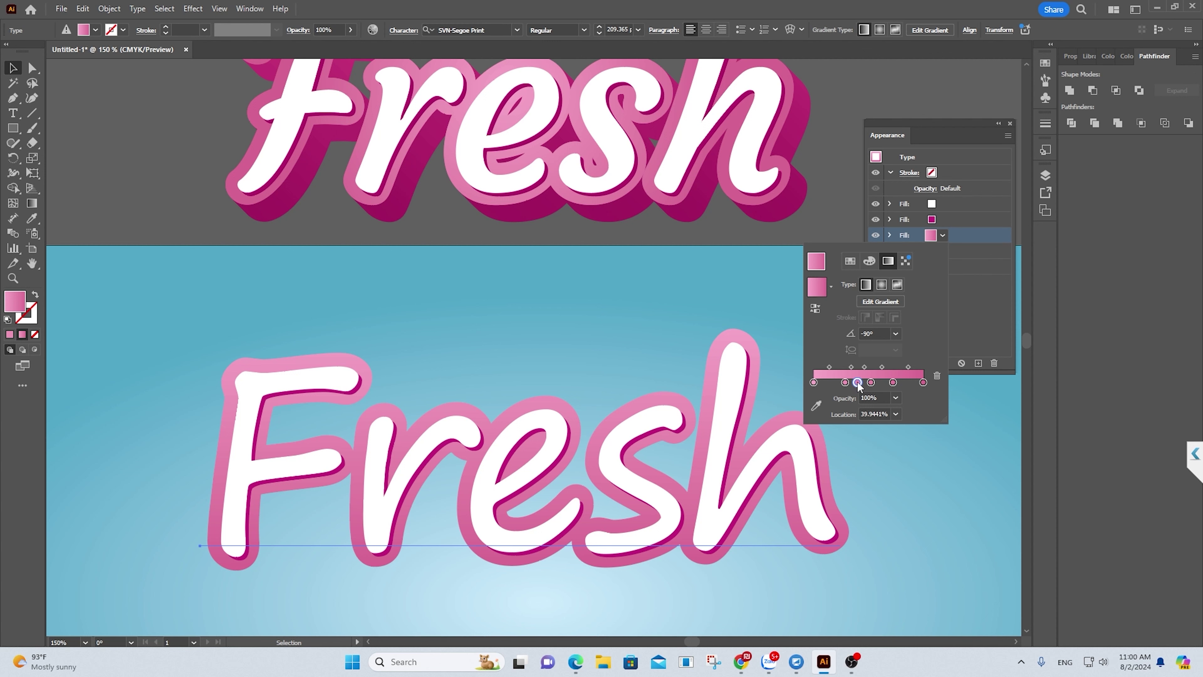
pyautogui.moveTo(856, 383)
pyautogui.mouseDown()
pyautogui.moveTo(847, 404)
pyautogui.moveTo(885, 398)
pyautogui.mouseUp()
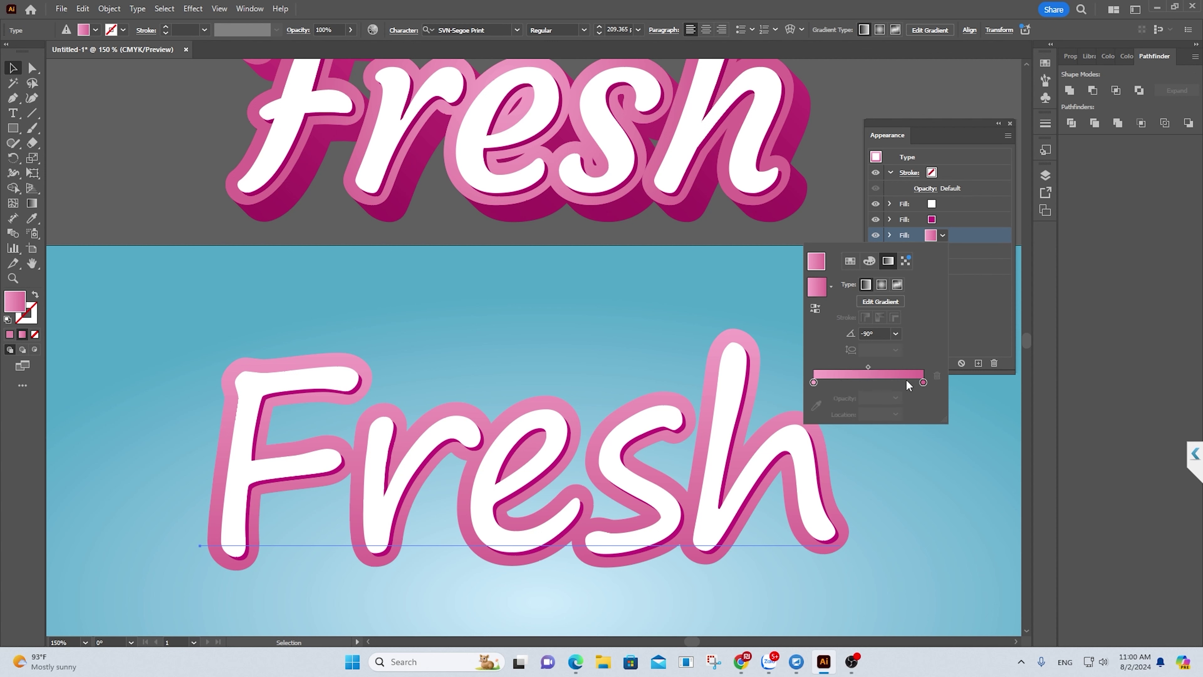
# Set the left gradient stop to pale pink and the right stop to a lighter dusty pink.
pyautogui.doubleClick(813, 382)
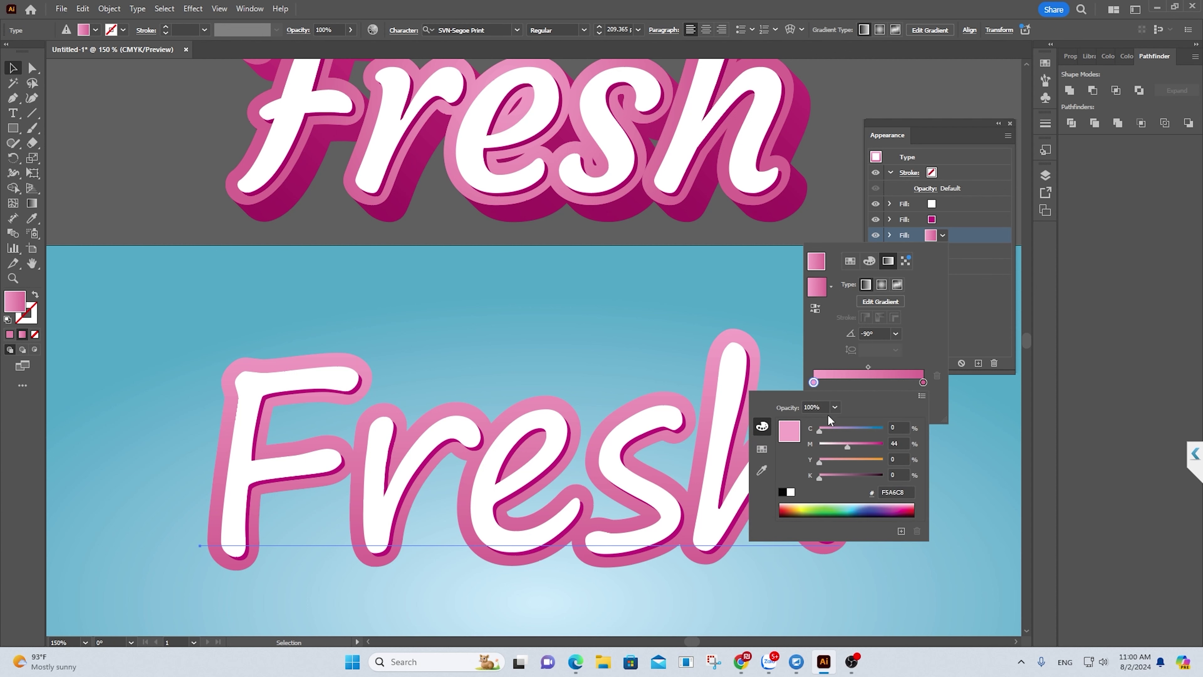
pyautogui.moveTo(846, 442); pyautogui.dragTo(838, 451)
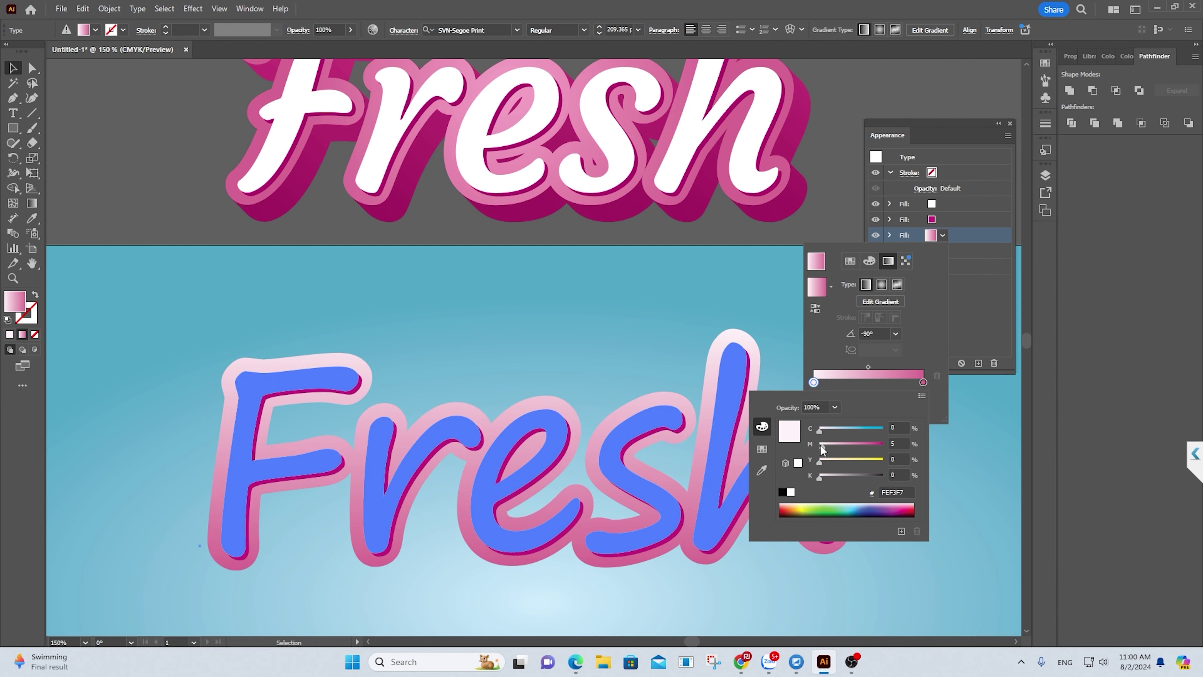
pyautogui.moveTo(844, 448)
pyautogui.mouseDown()
pyautogui.moveTo(874, 447)
pyautogui.moveTo(828, 442)
pyautogui.mouseUp()
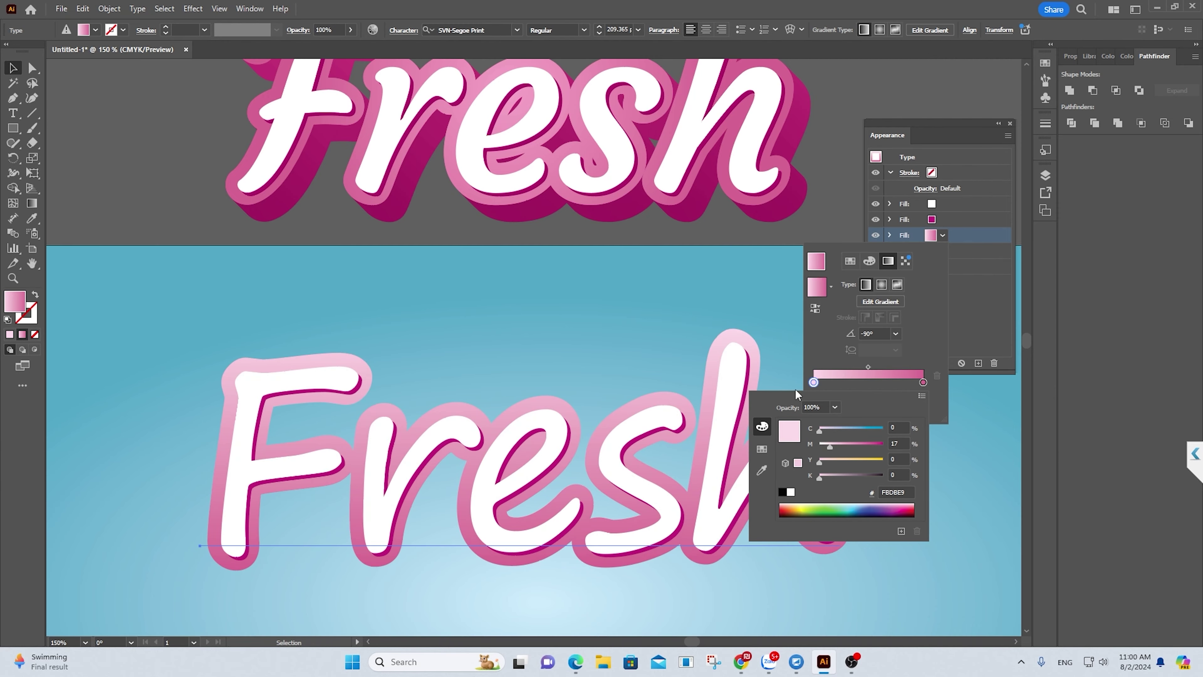
pyautogui.moveTo(830, 445)
pyautogui.mouseDown()
pyautogui.moveTo(819, 444)
pyautogui.moveTo(884, 429)
pyautogui.mouseUp()
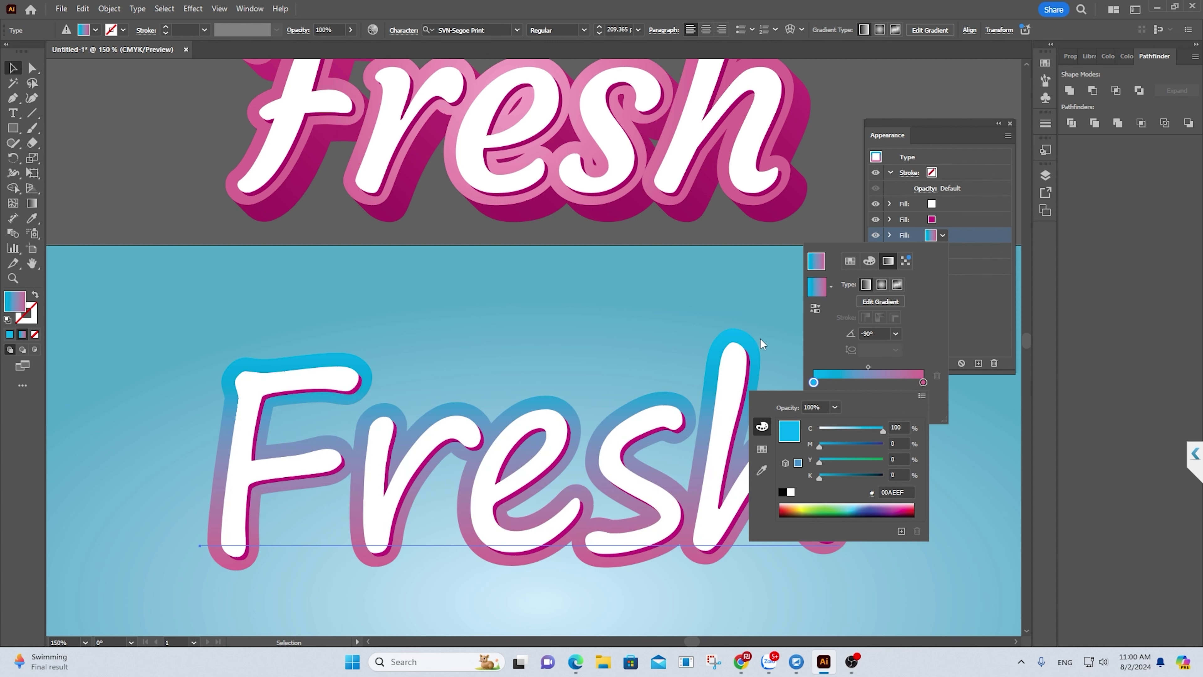
pyautogui.click(790, 491)
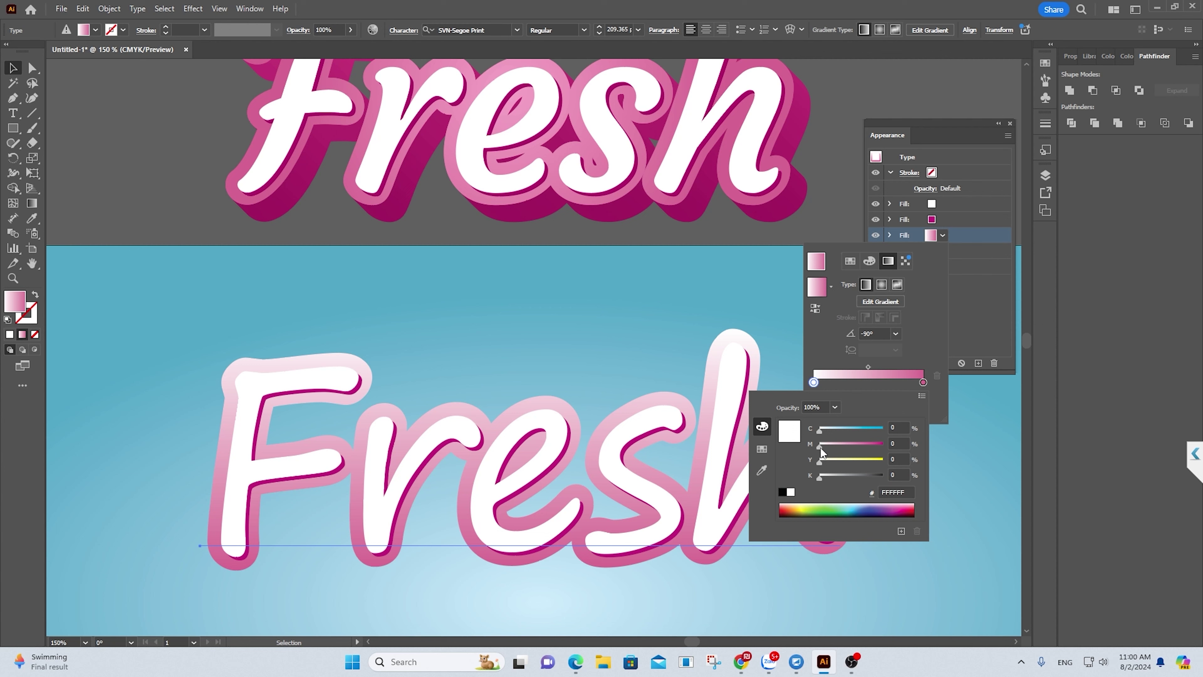
pyautogui.moveTo(820, 446); pyautogui.dragTo(830, 444)
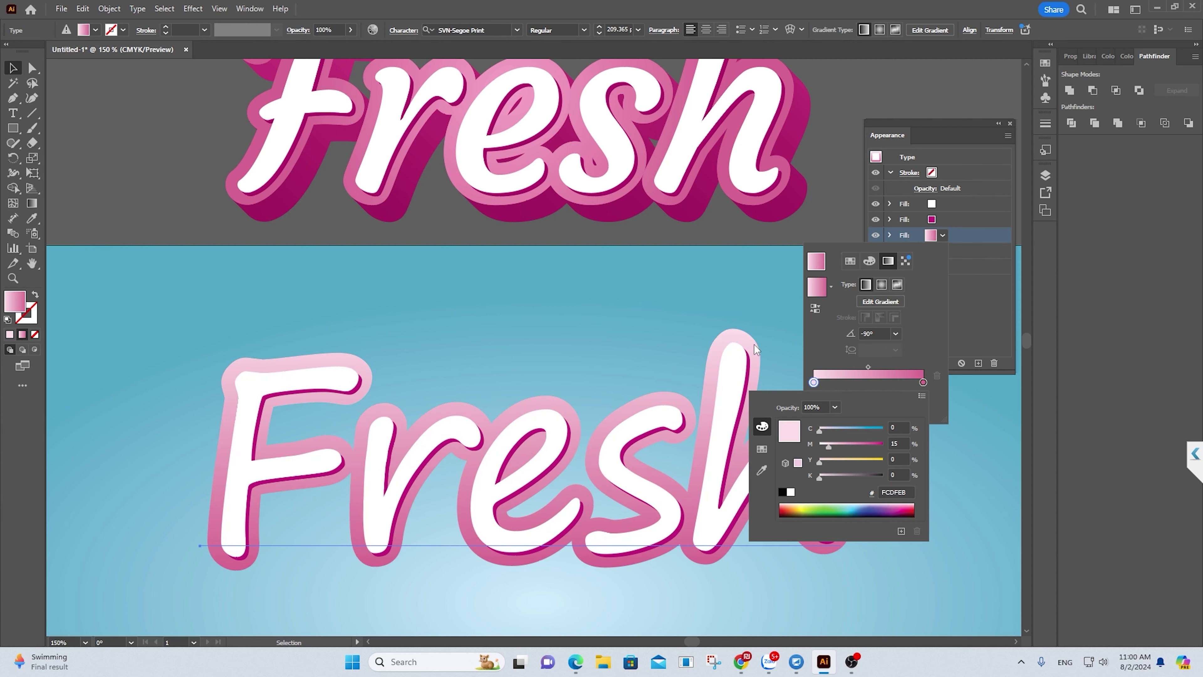
pyautogui.click(923, 382)
pyautogui.moveTo(866, 445); pyautogui.dragTo(857, 444)
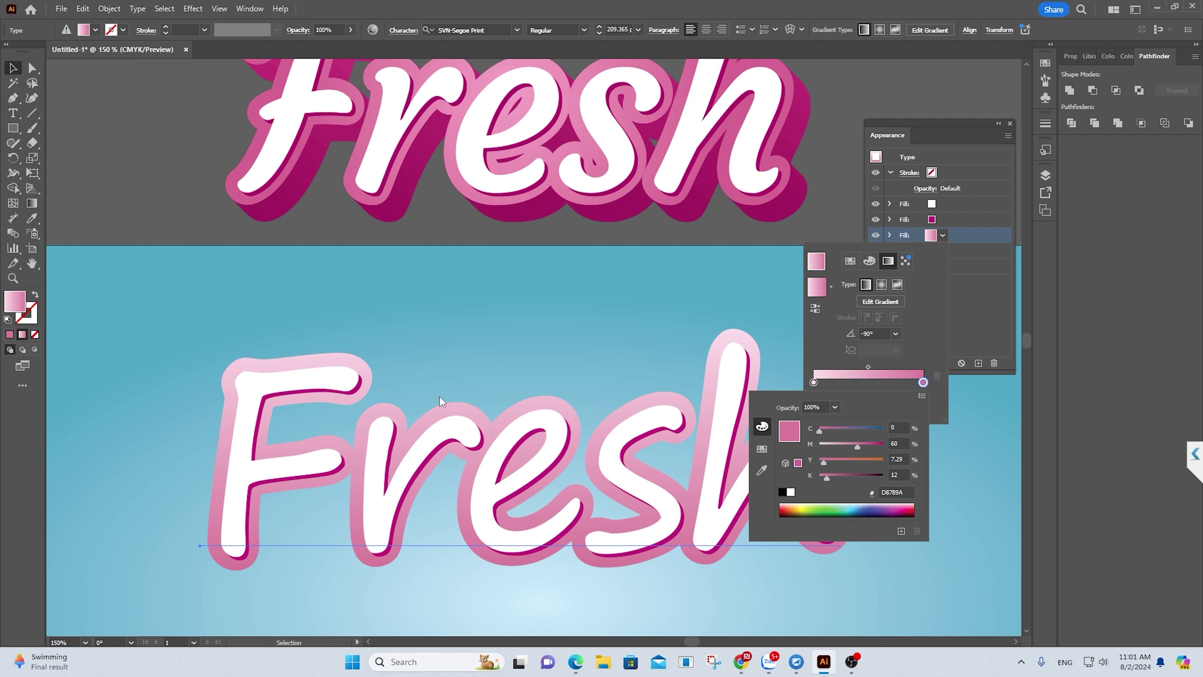
pyautogui.click(968, 319)
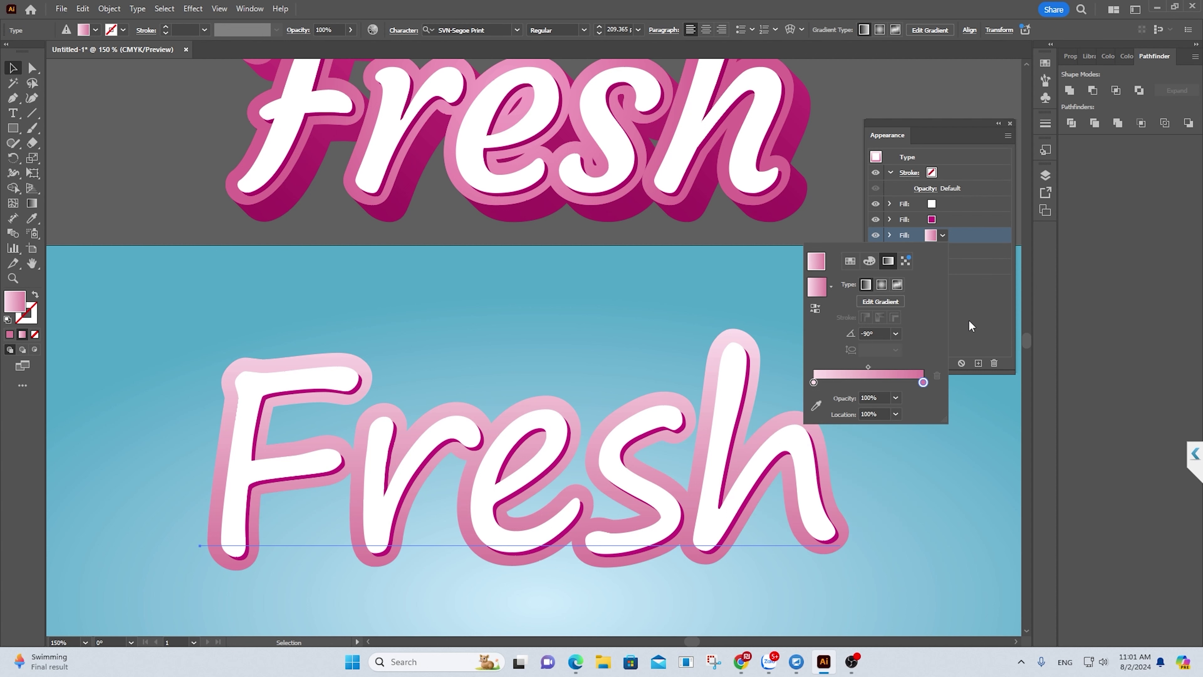
# Duplicate the gradient Offset Path fill, select the copy, and show its Distort & Transform effects.
pyautogui.click(967, 314)
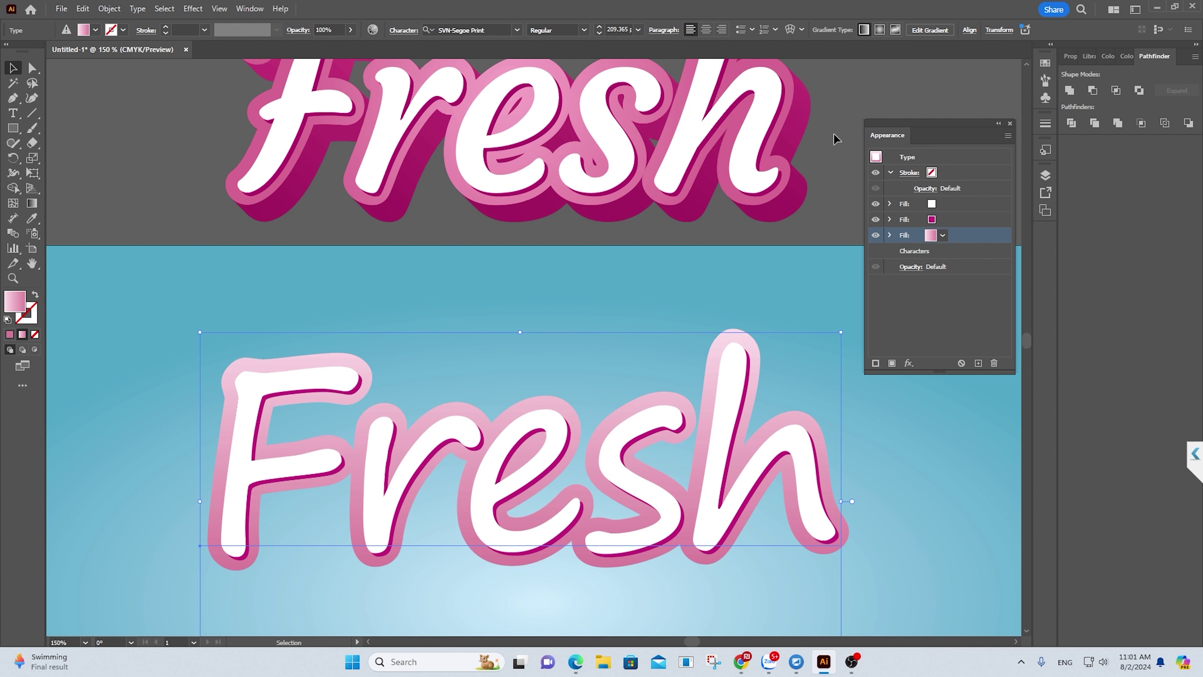
pyautogui.moveTo(973, 240); pyautogui.dragTo(974, 239)
pyautogui.click(978, 363)
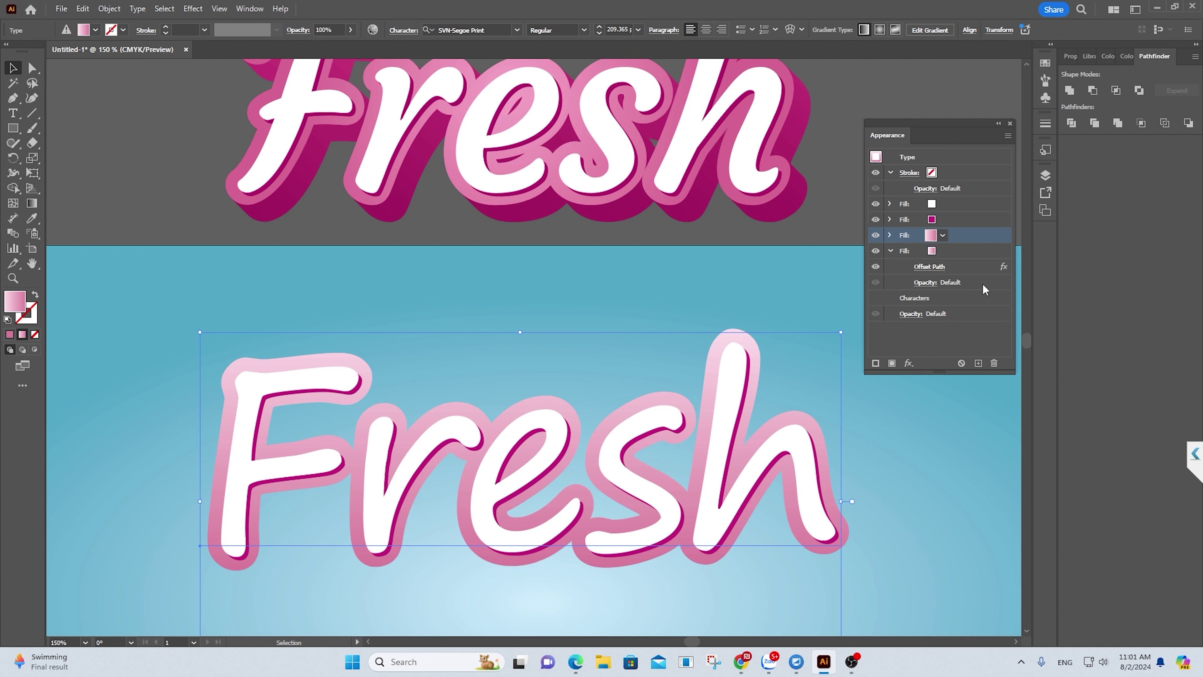
pyautogui.click(948, 251)
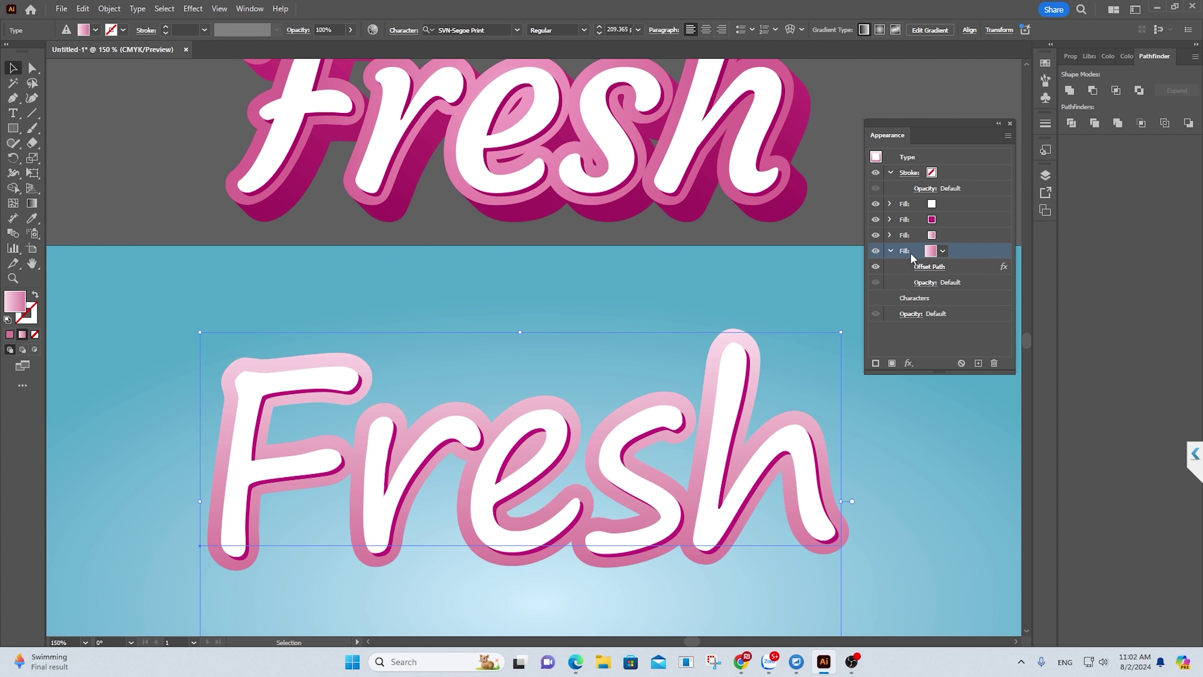
pyautogui.click(913, 365)
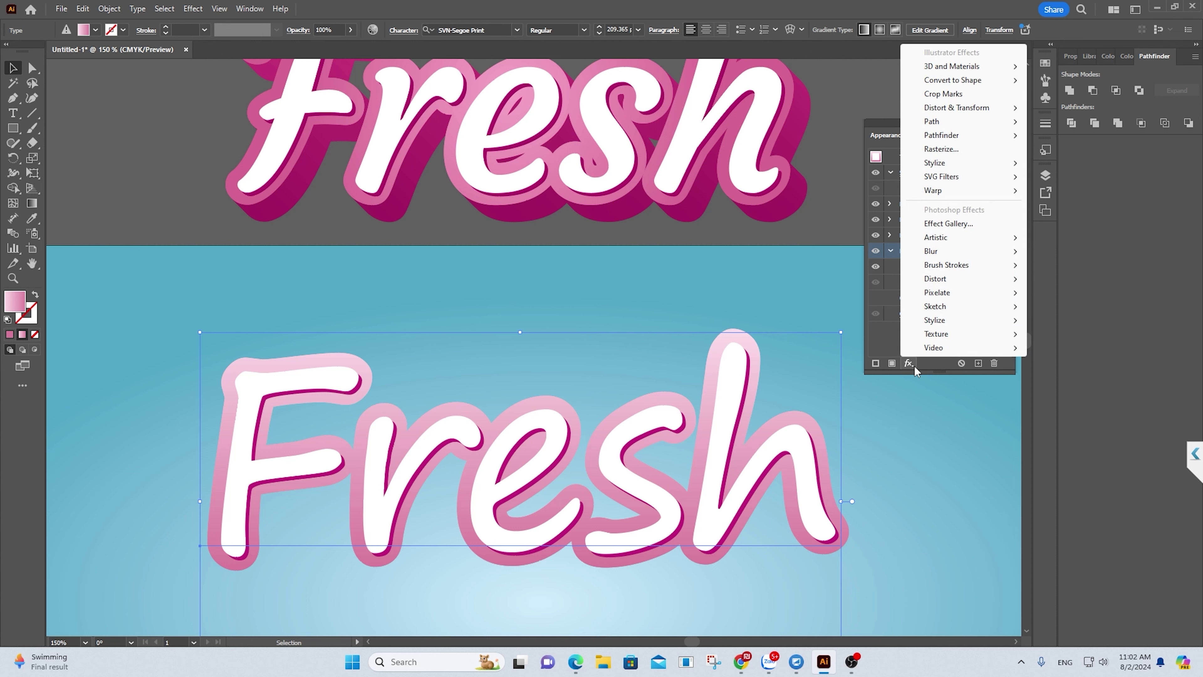
pyautogui.moveTo(957, 107)
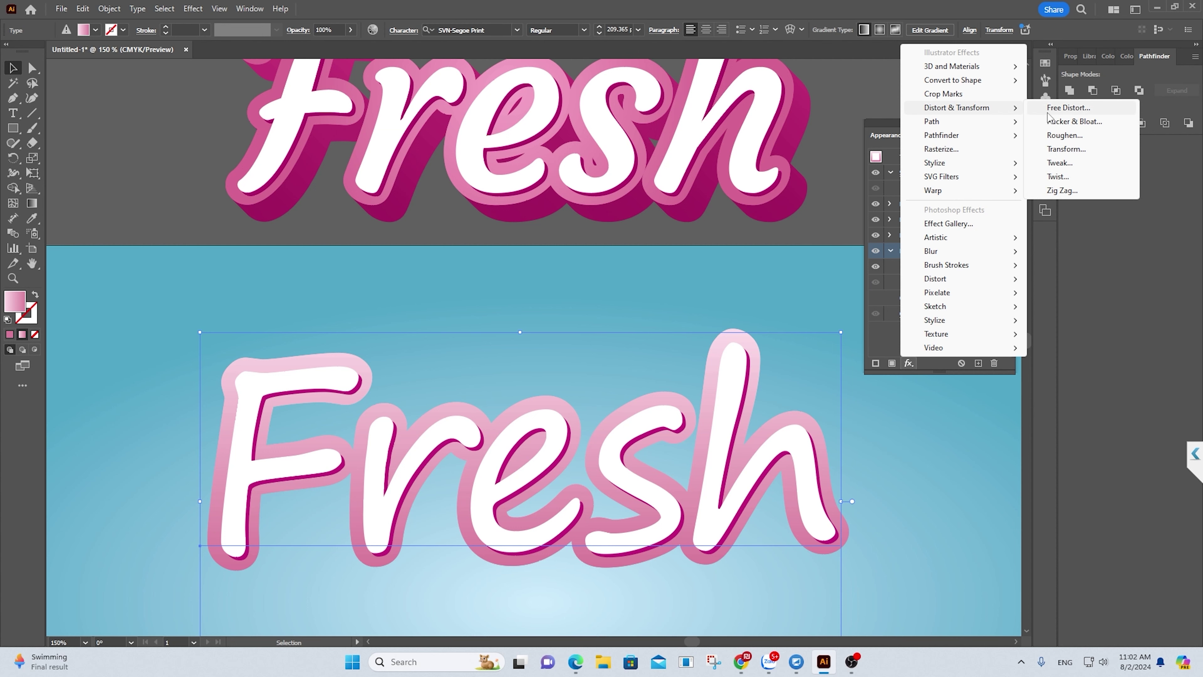
# Add a Transform effect moving the fill 4 mm horizontally and 4 mm vertically.
pyautogui.click(1065, 148)
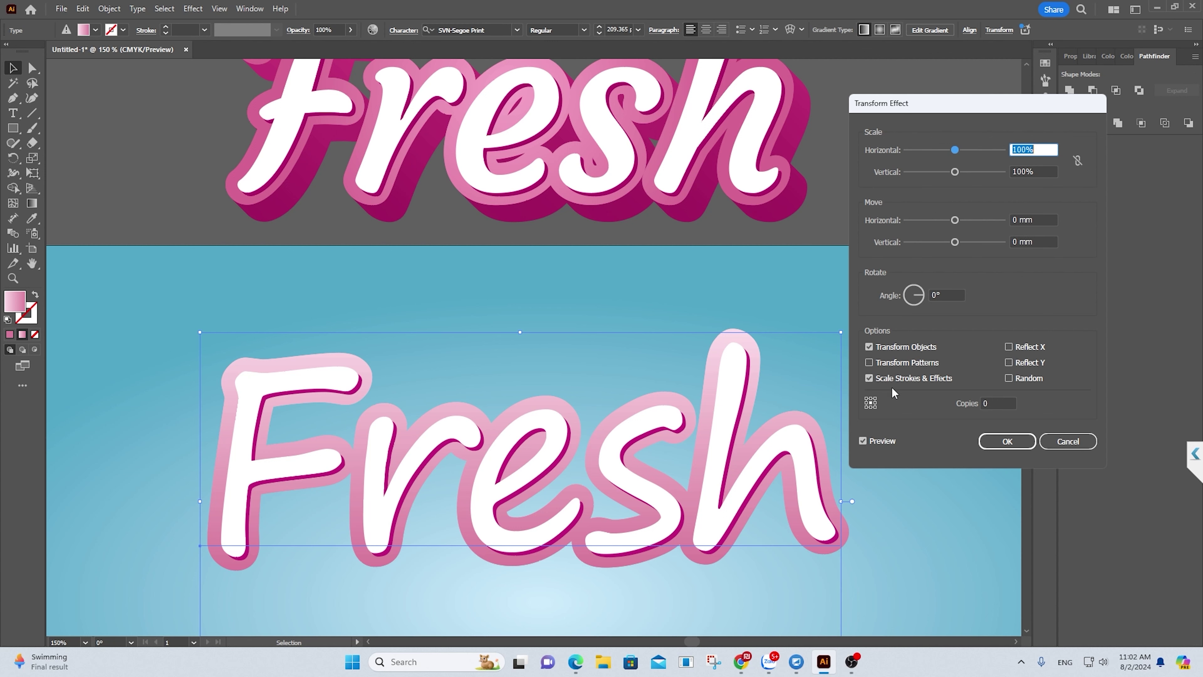
pyautogui.click(1032, 220)
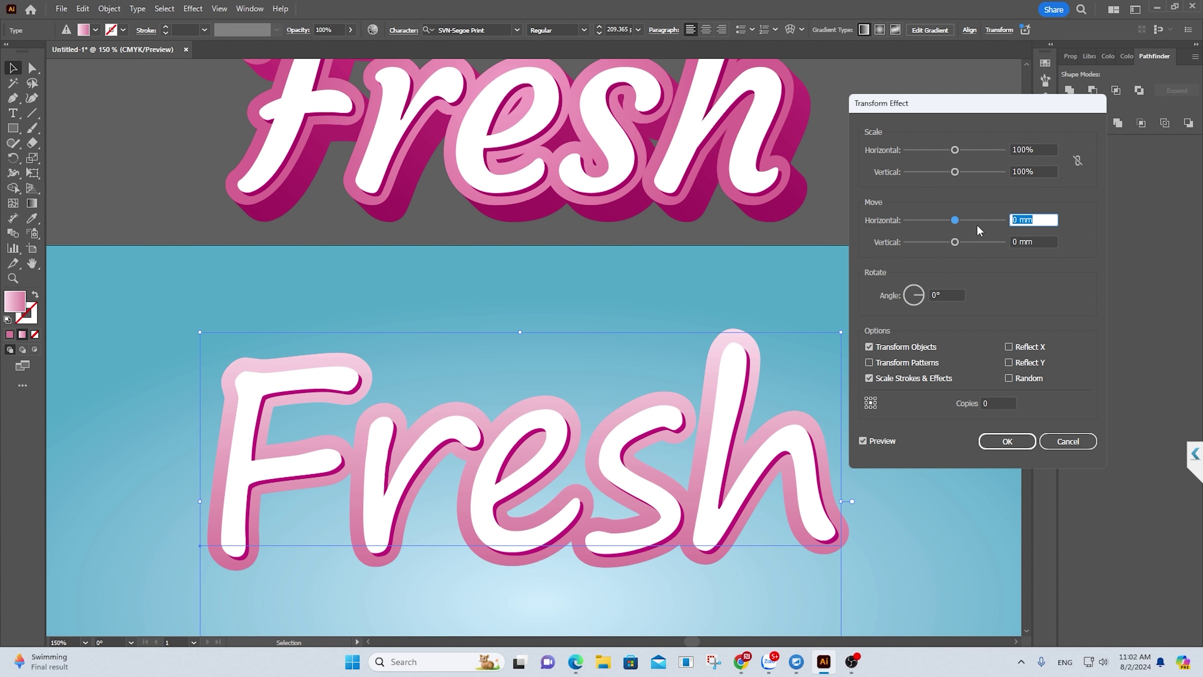
pyautogui.write('4')
pyautogui.press('Tab')
pyautogui.write('4')
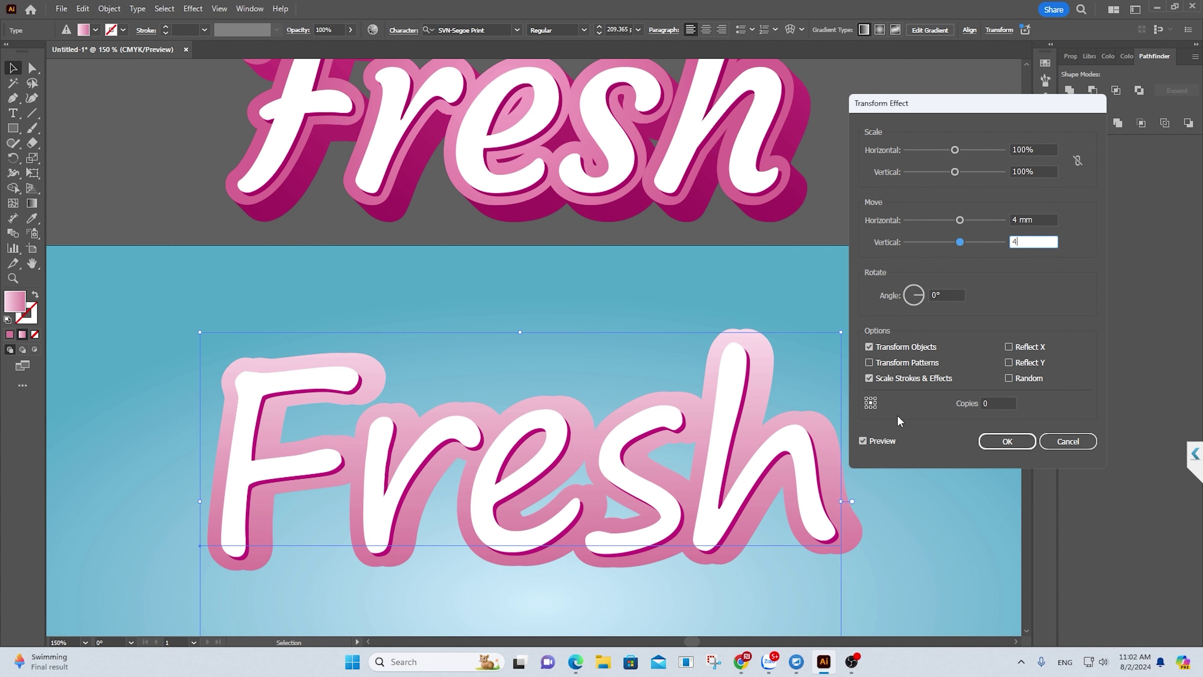
pyautogui.click(883, 442)
# Set the Transform effect to 50 copies and preview the extrusion.
pyautogui.moveTo(981, 104)
pyautogui.mouseDown()
pyautogui.moveTo(1052, 185)
pyautogui.moveTo(1052, 160)
pyautogui.mouseUp()
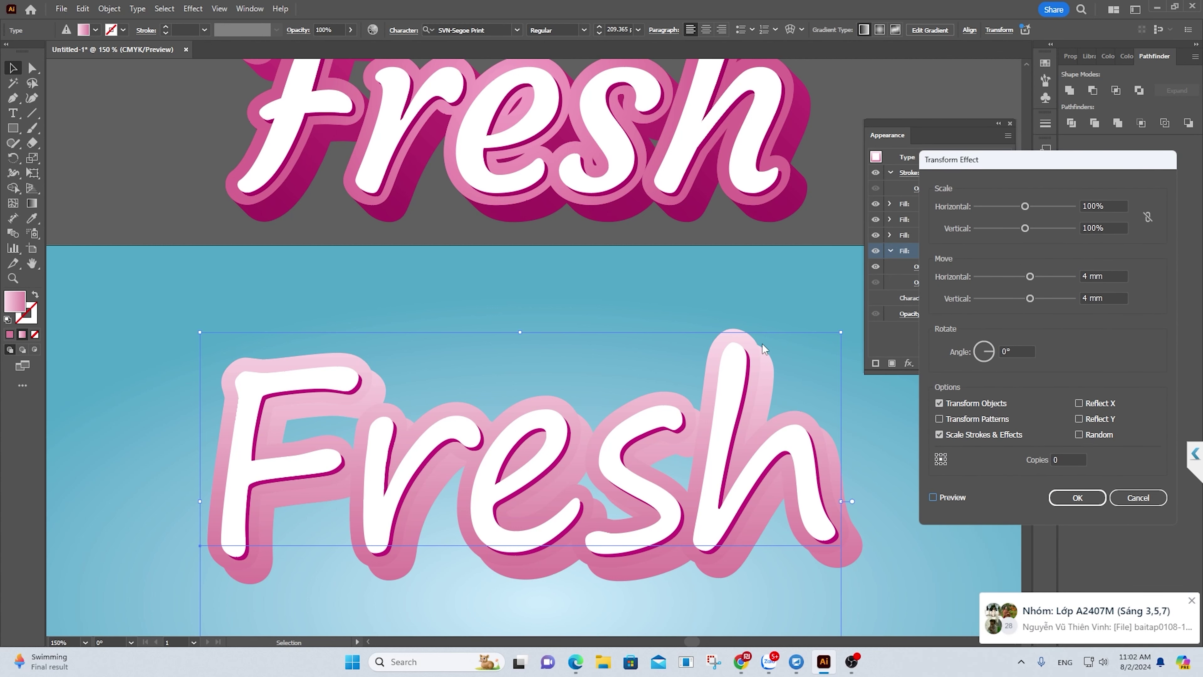
pyautogui.moveTo(1001, 163); pyautogui.dragTo(926, 125)
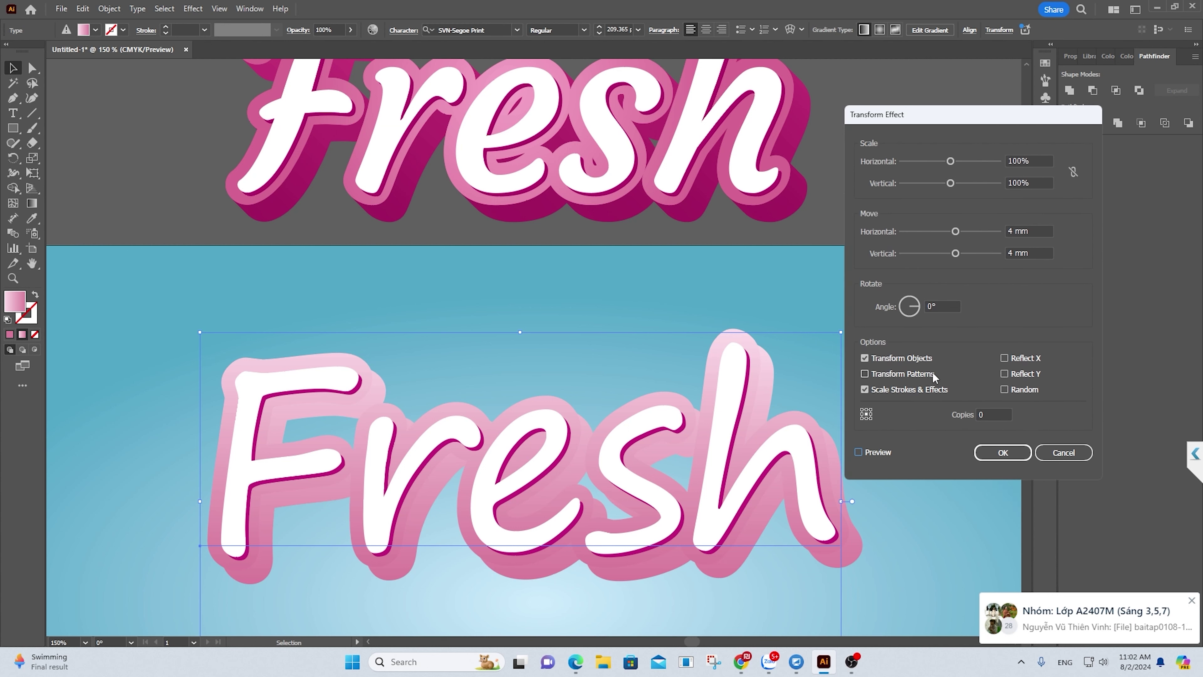
pyautogui.moveTo(935, 119)
pyautogui.mouseDown()
pyautogui.moveTo(989, 262)
pyautogui.moveTo(1020, 192)
pyautogui.moveTo(984, 126)
pyautogui.moveTo(1038, 205)
pyautogui.mouseUp()
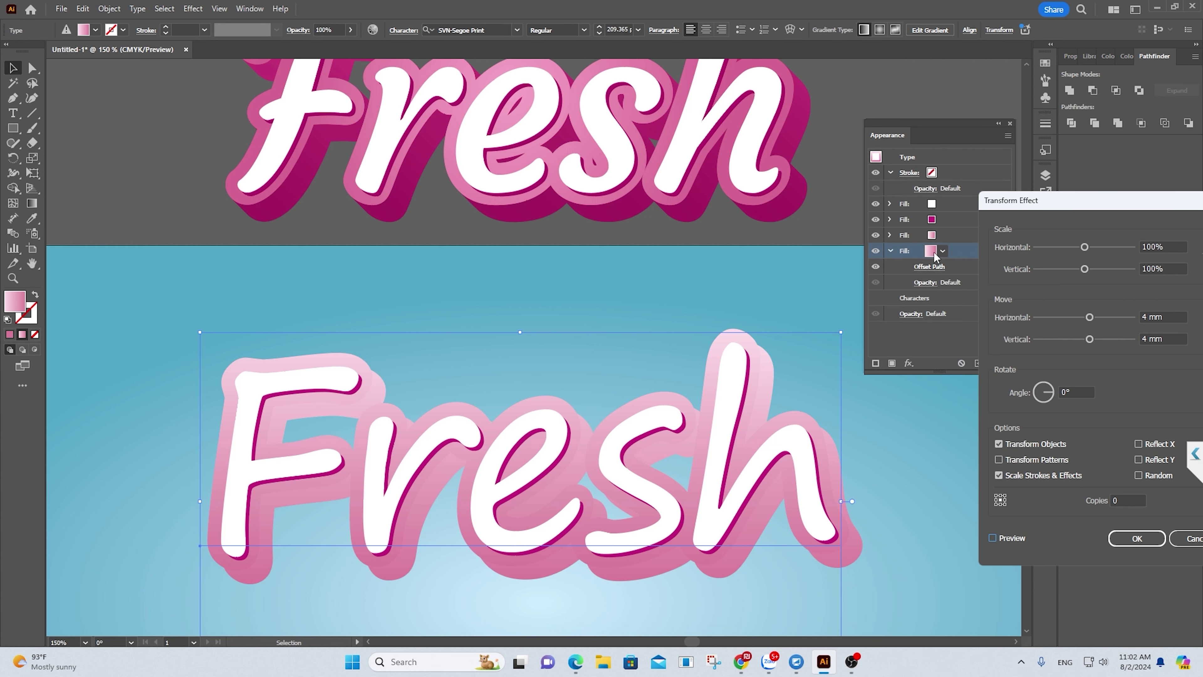
pyautogui.moveTo(1072, 204); pyautogui.dragTo(968, 144)
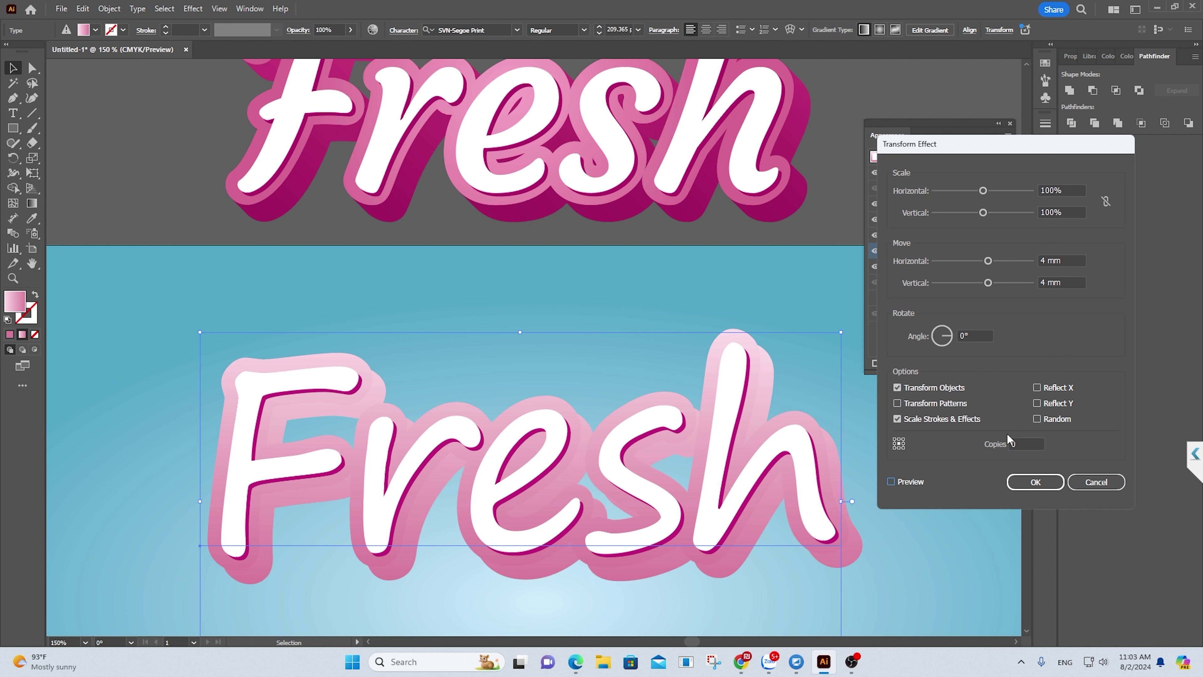
pyautogui.doubleClick(1012, 444)
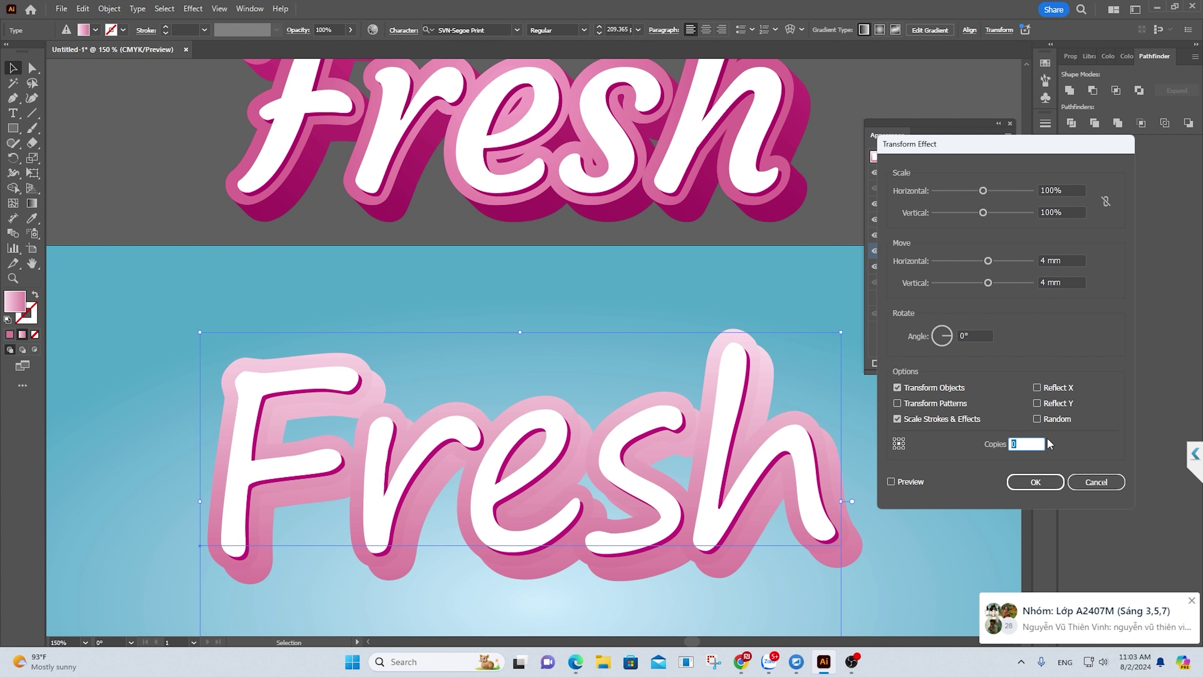
pyautogui.write('50')
pyautogui.click(898, 481)
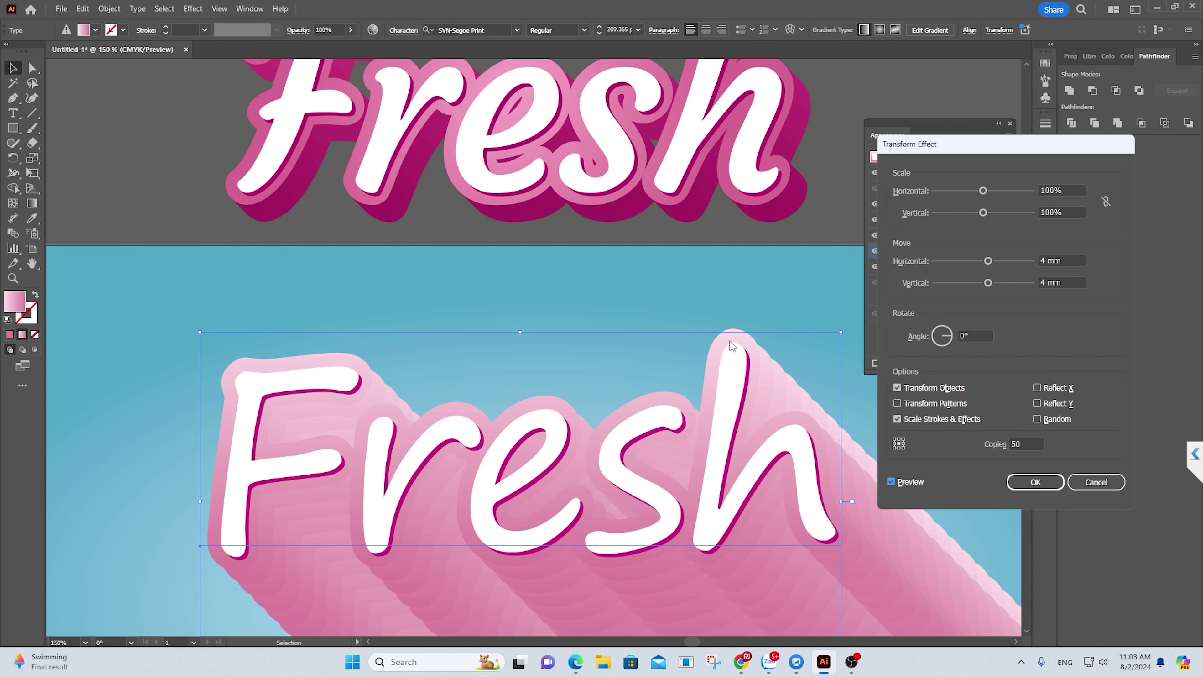
# Change the Transform moves to 0.1 mm horizontal and vertical, then apply the effect.
pyautogui.click(1074, 261)
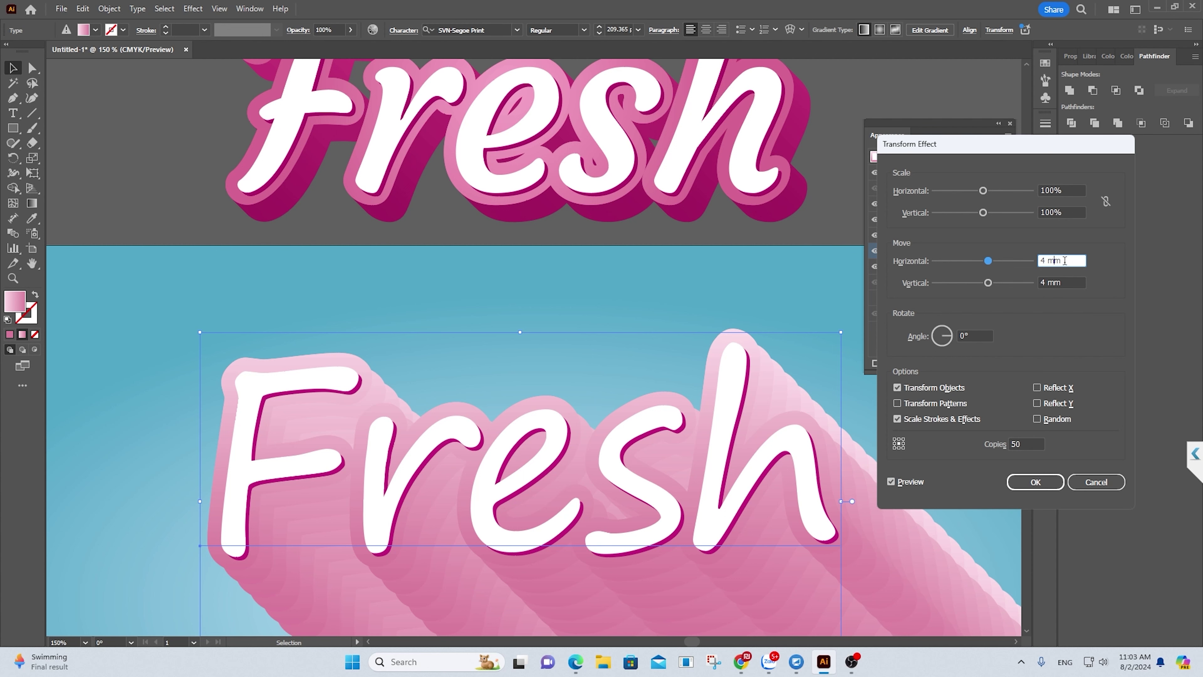
pyautogui.moveTo(1065, 261); pyautogui.dragTo(1009, 264)
pyautogui.write('0')
pyautogui.moveTo(1069, 282); pyautogui.dragTo(999, 285)
pyautogui.write('0')
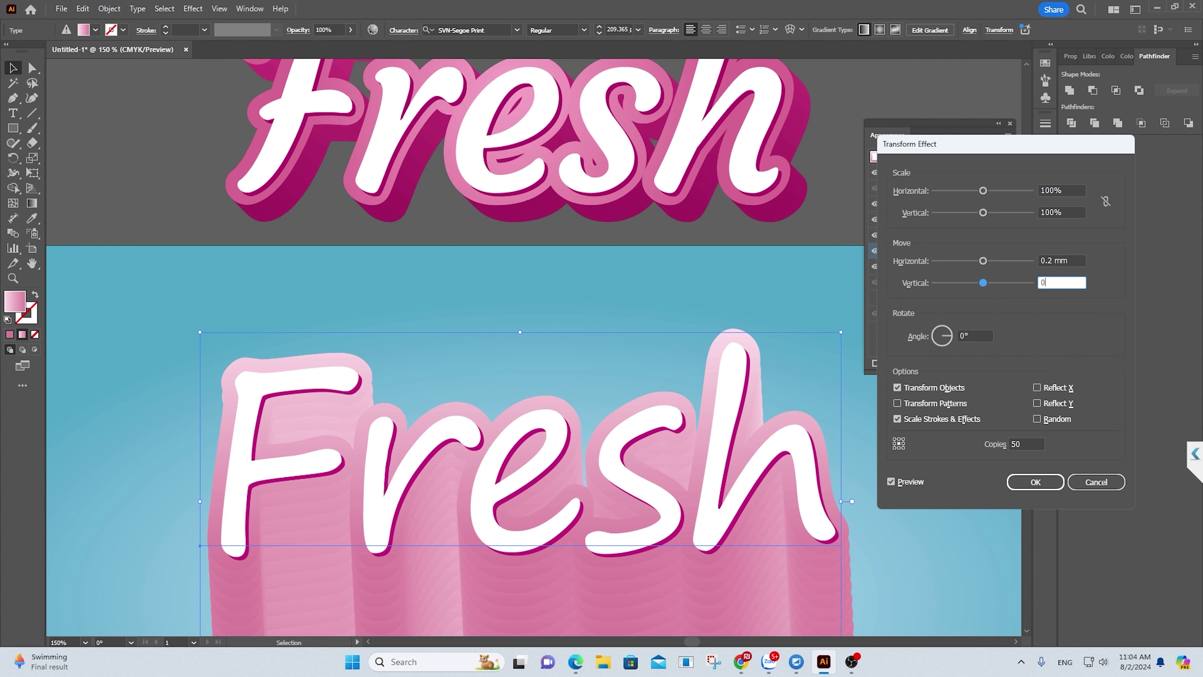
pyautogui.click(901, 482)
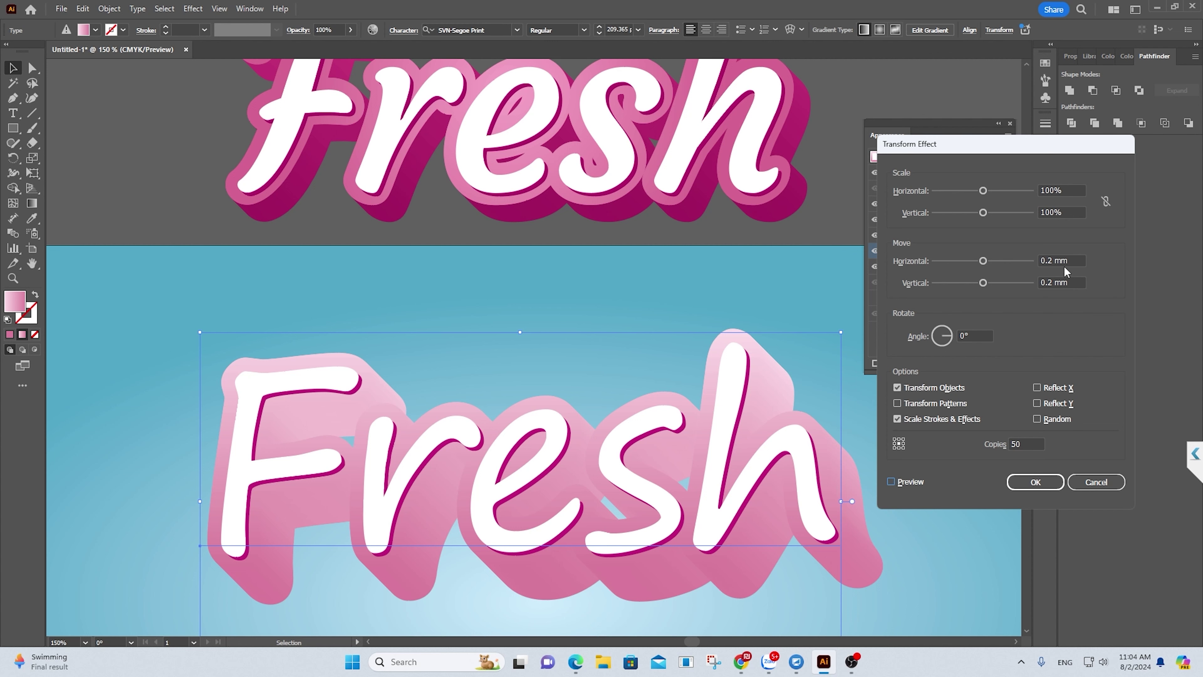
pyautogui.moveTo(1068, 260); pyautogui.dragTo(1061, 259)
pyautogui.write('1')
pyautogui.press('Tab')
pyautogui.write('0.1')
pyautogui.click(891, 481)
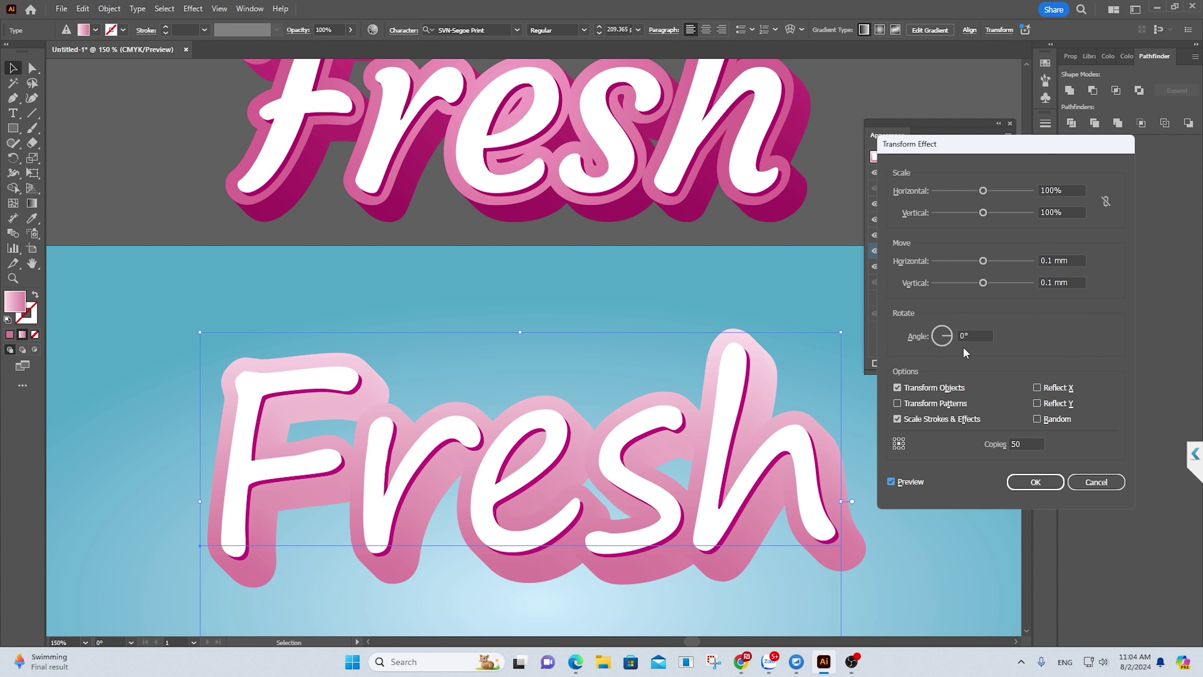
pyautogui.click(1035, 482)
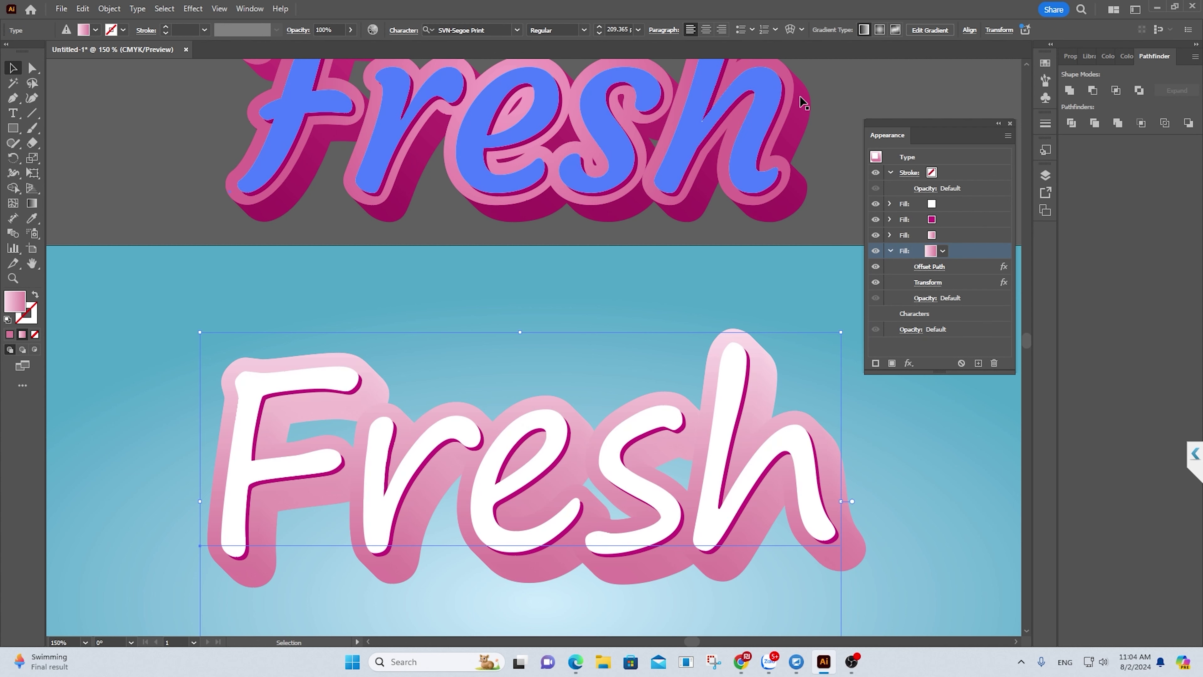
# Set the extrusion gradient from EF60A3 bright pink on the left to B10062 deep magenta on the right.
pyautogui.click(932, 255)
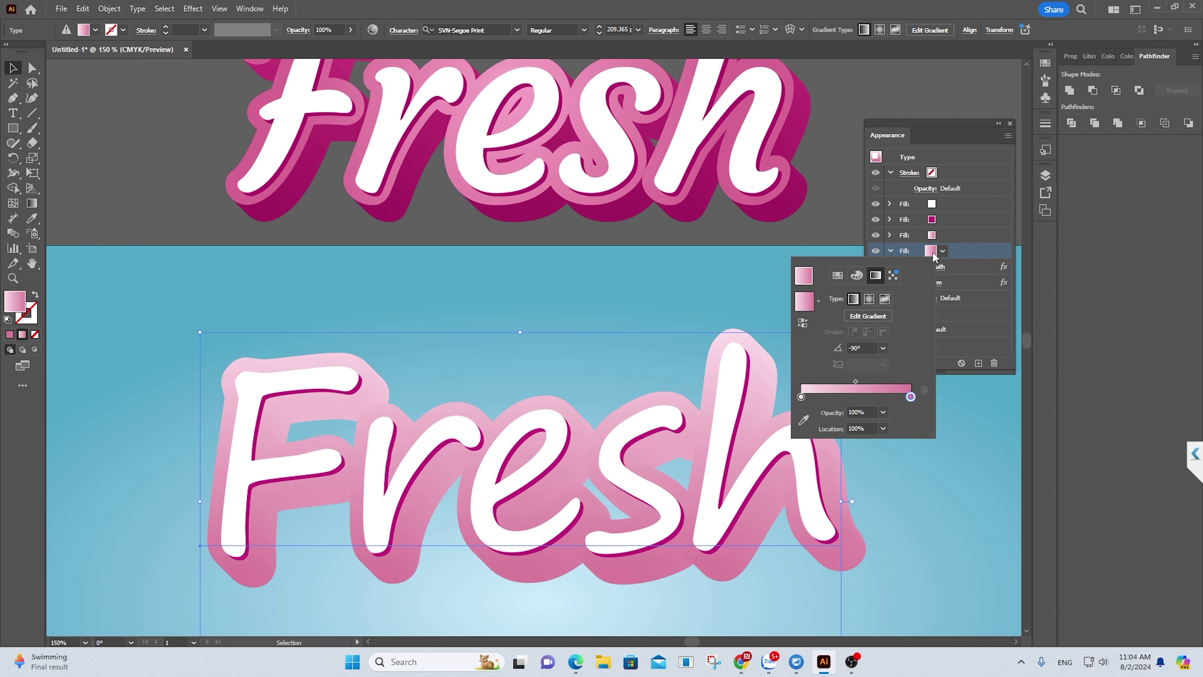
pyautogui.doubleClick(800, 396)
pyautogui.moveTo(815, 460); pyautogui.dragTo(856, 459)
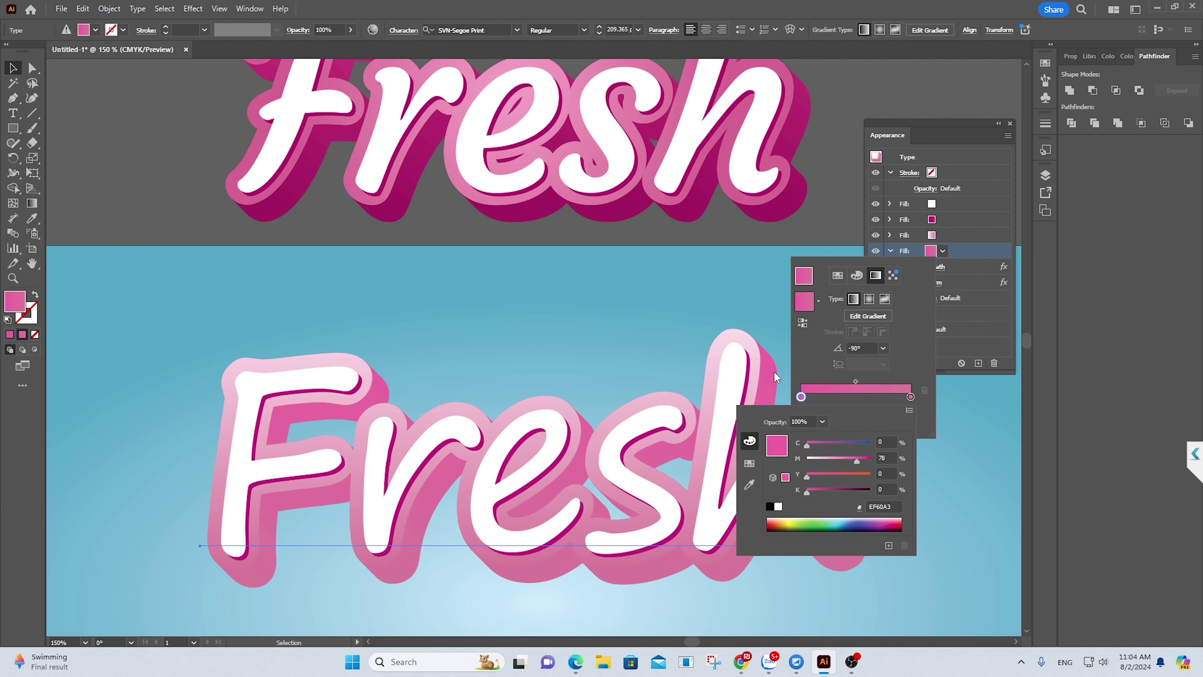
pyautogui.doubleClick(911, 396)
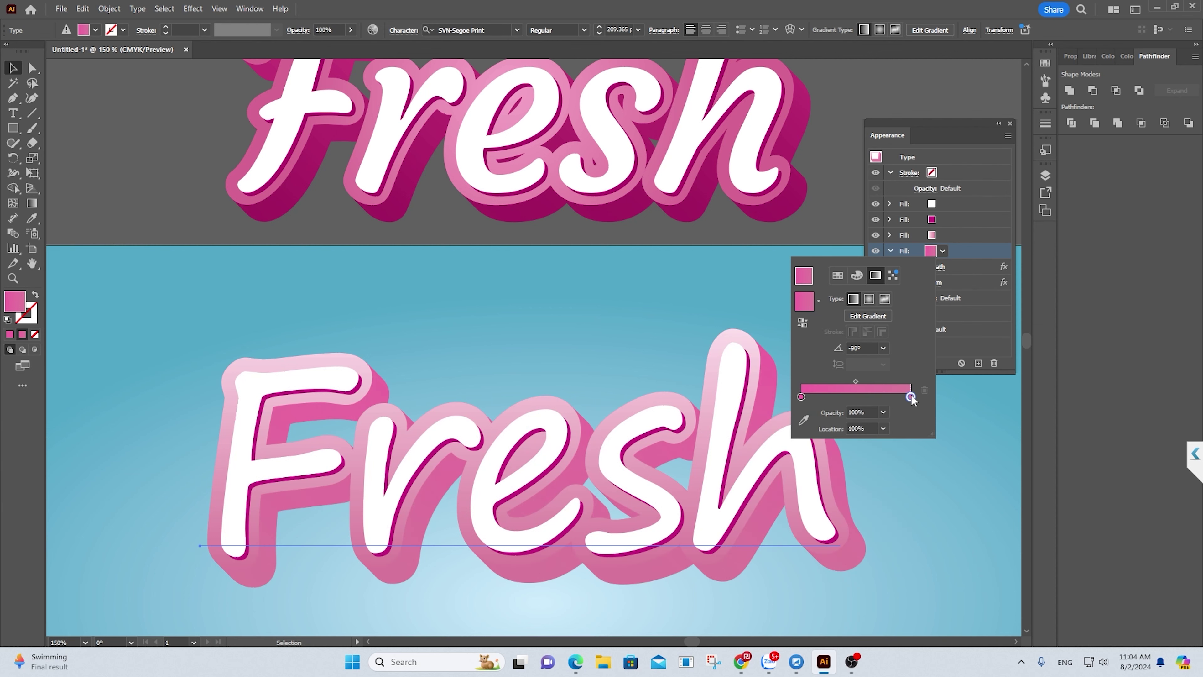
pyautogui.click(825, 489)
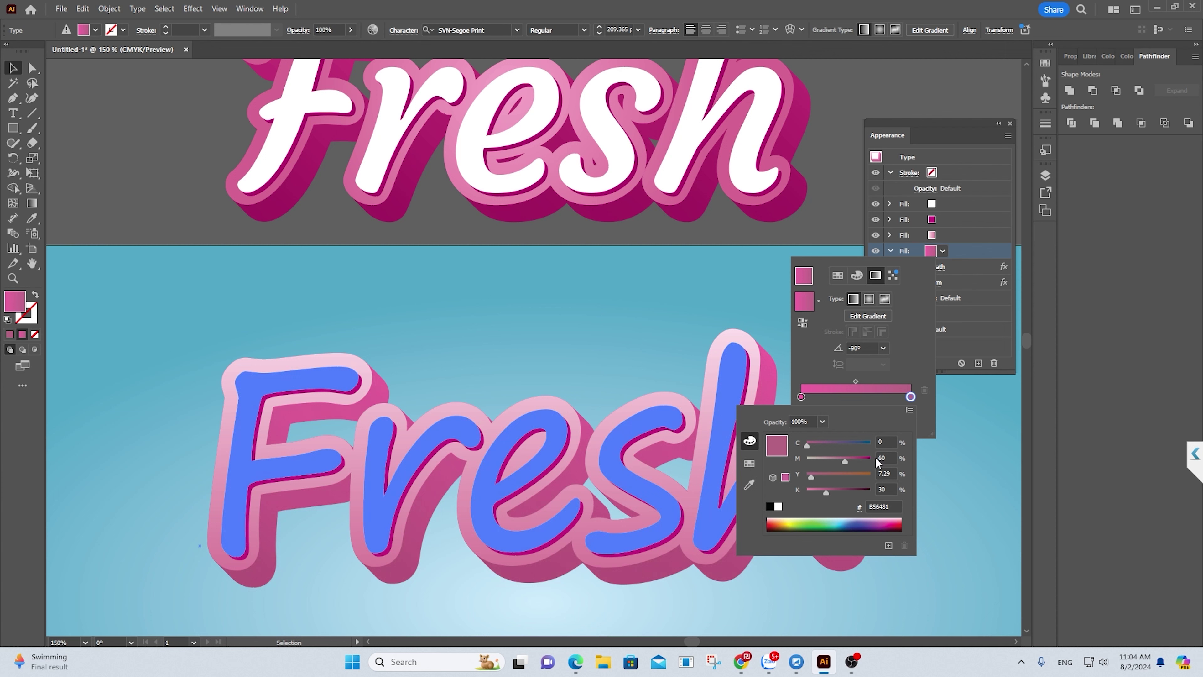
pyautogui.moveTo(844, 461); pyautogui.dragTo(871, 460)
pyautogui.click(921, 325)
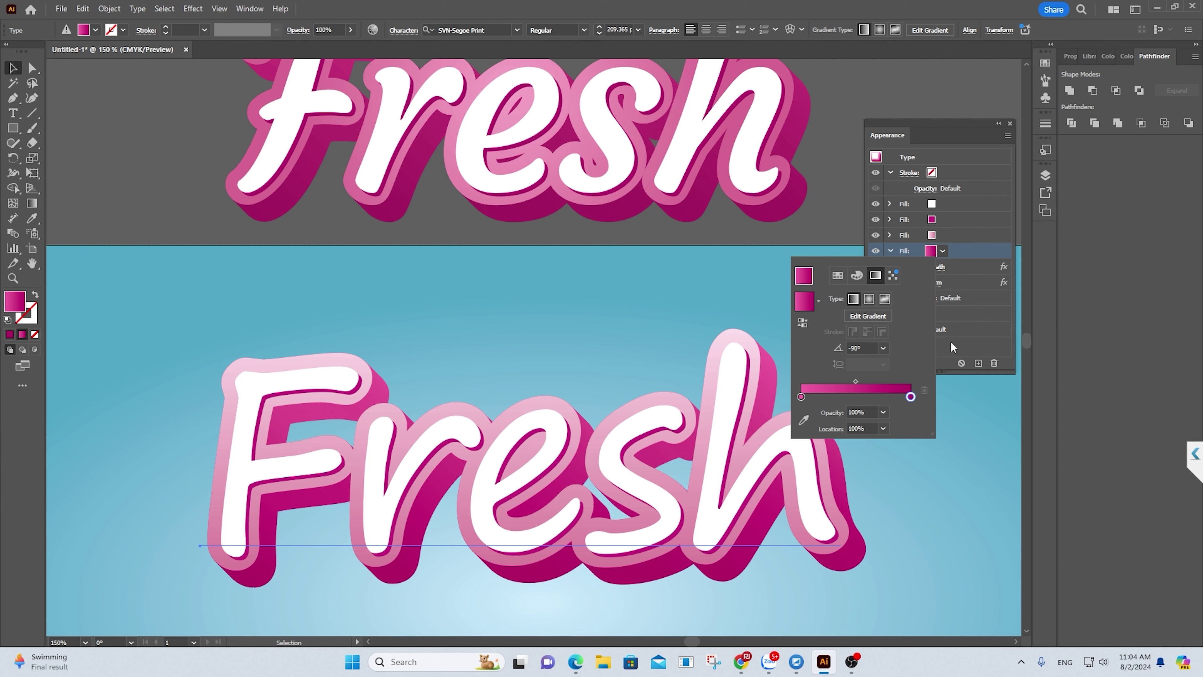
pyautogui.click(963, 341)
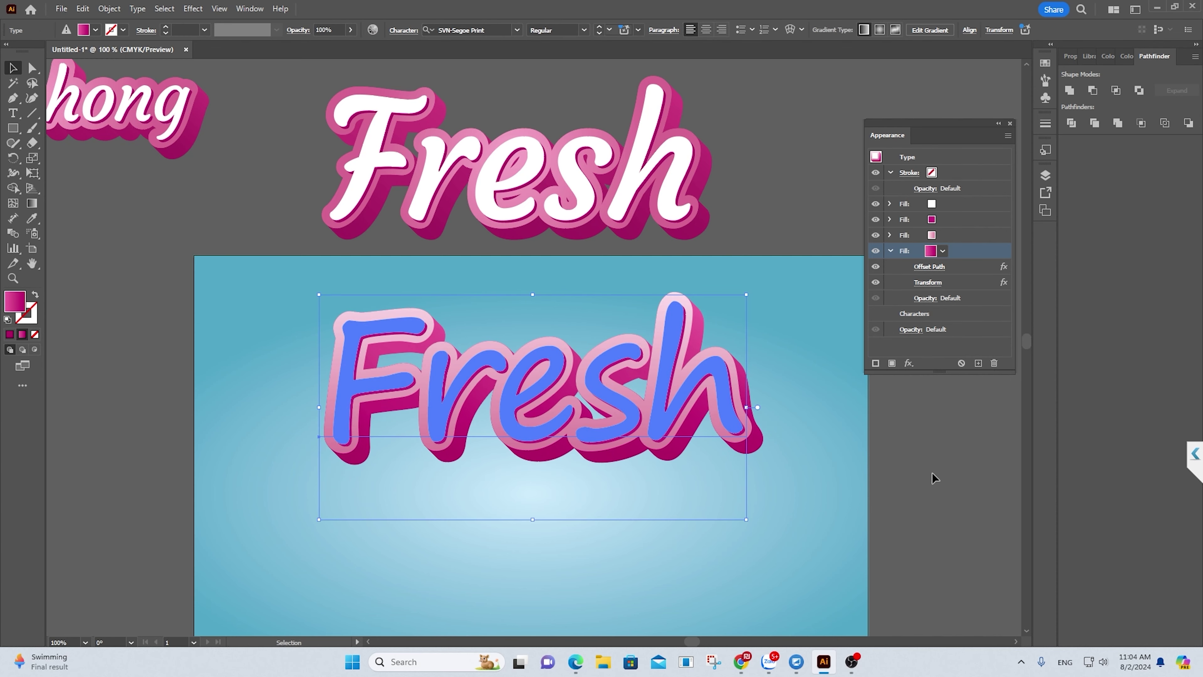
# Move the upper and lower Fresh text objects up and left toward the artboard top.
pyautogui.moveTo(736, 405); pyautogui.dragTo(730, 396)
pyautogui.moveTo(632, 165)
pyautogui.mouseDown()
pyautogui.moveTo(658, 187)
pyautogui.moveTo(689, 178)
pyautogui.mouseUp()
pyautogui.click(781, 172)
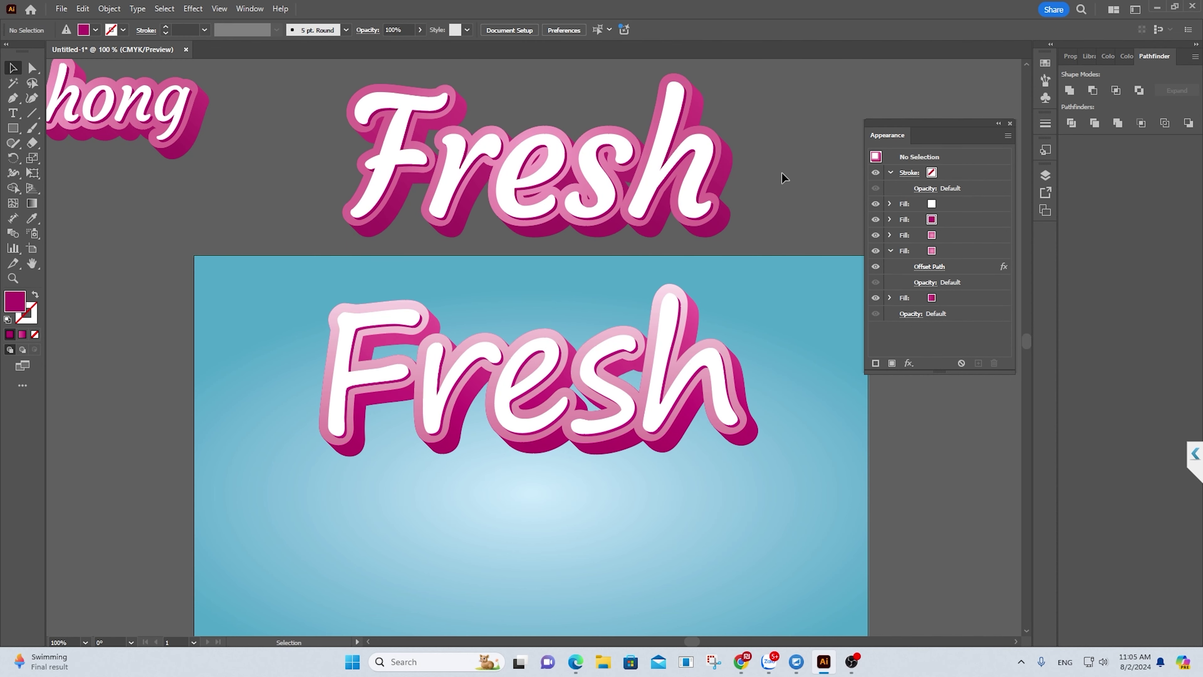
pyautogui.scroll(-1, 781, 172)
pyautogui.moveTo(677, 340); pyautogui.dragTo(660, 321)
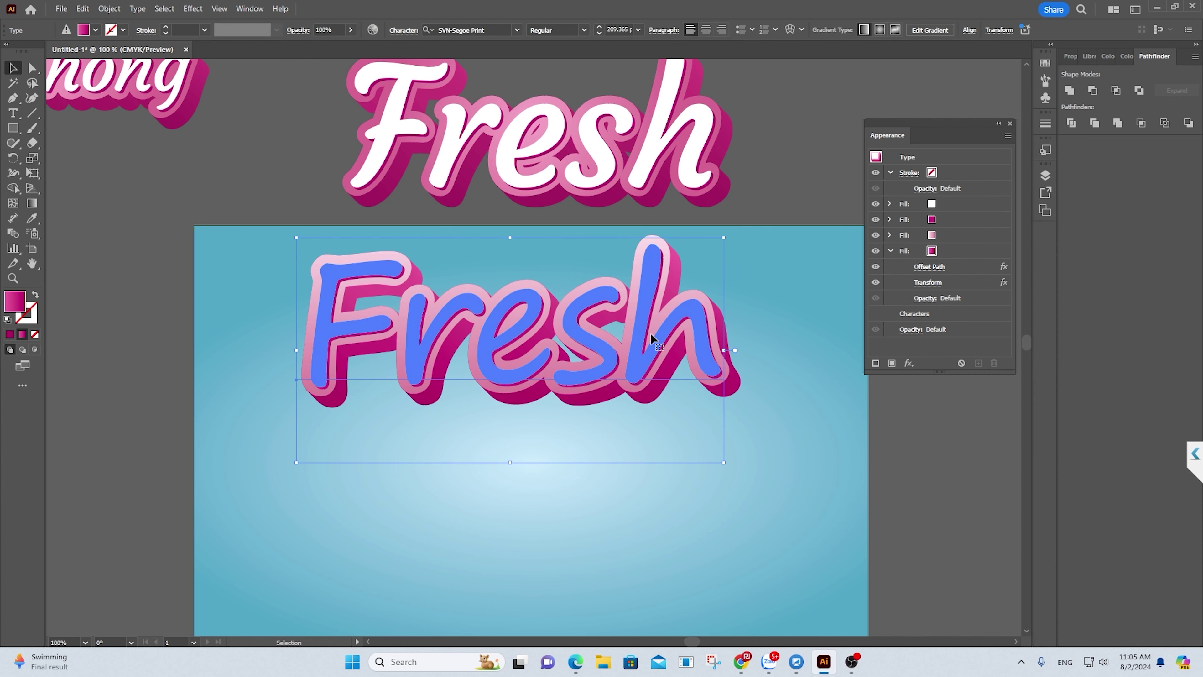
pyautogui.scroll(-1, 650, 333)
pyautogui.scroll(-1, 653, 317)
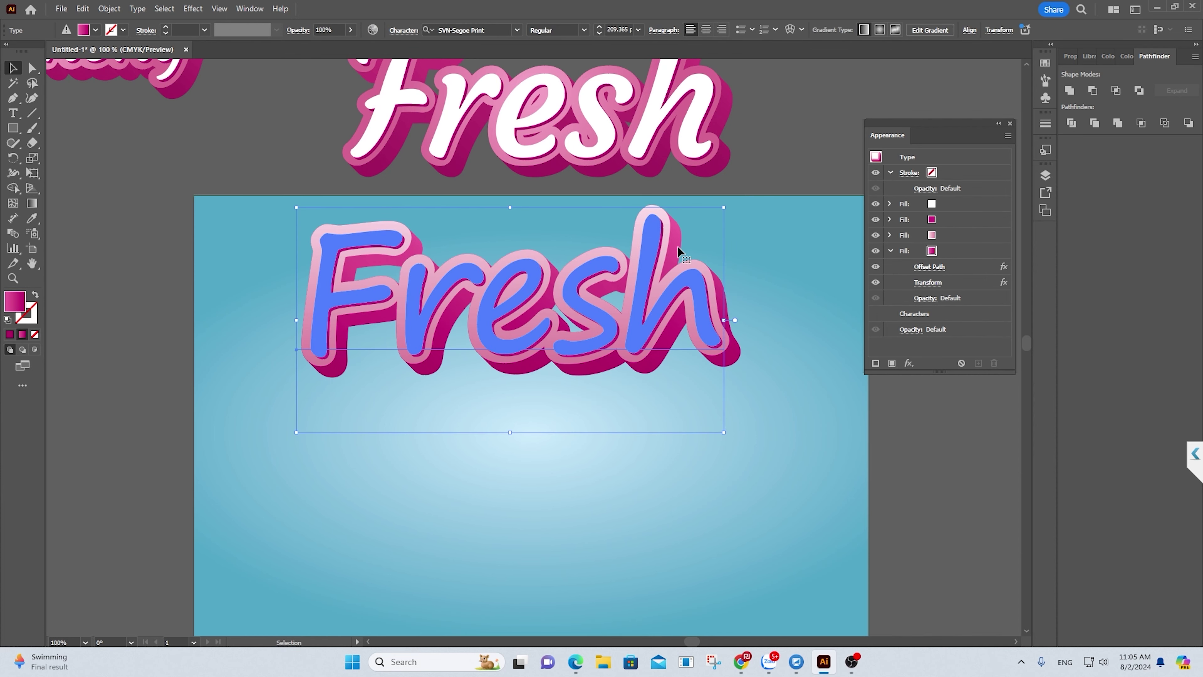
pyautogui.scroll(-1, 656, 303)
pyautogui.moveTo(658, 299); pyautogui.dragTo(685, 274)
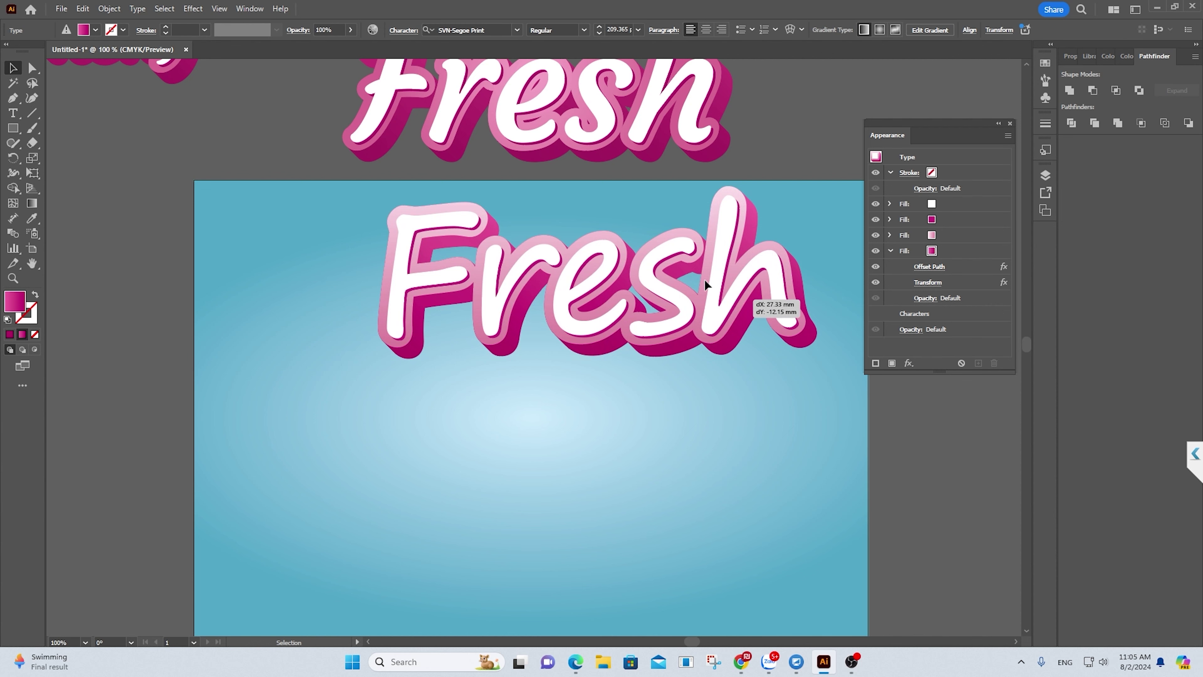
pyautogui.scroll(-2, 672, 241)
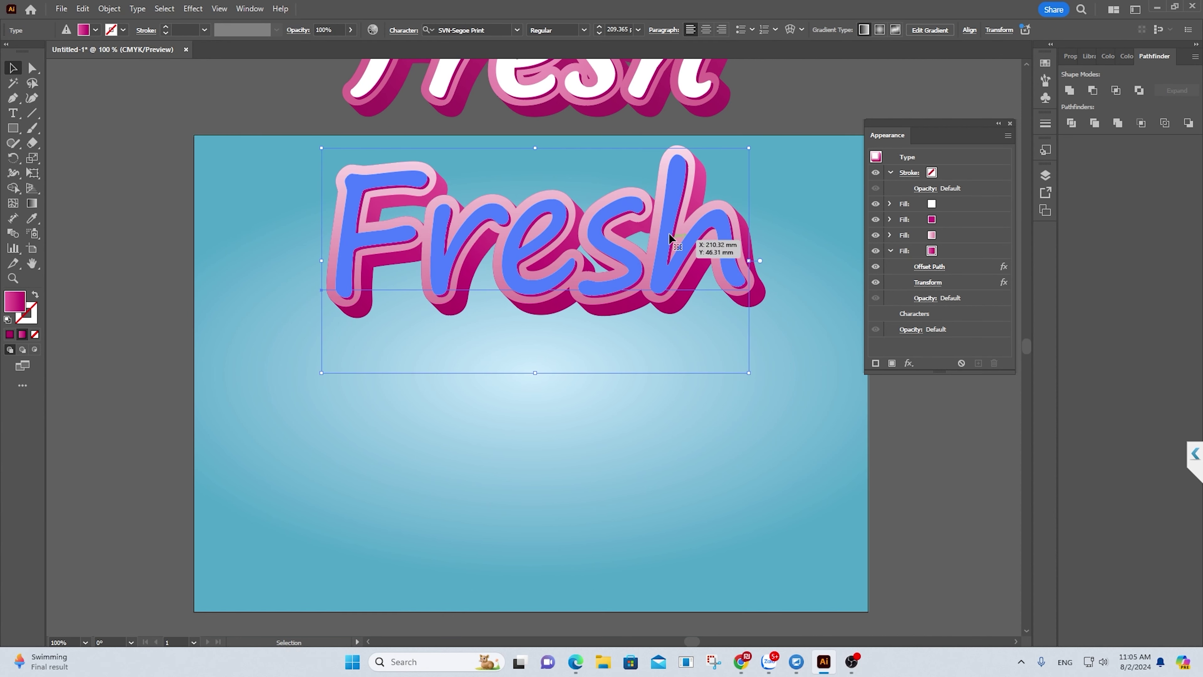
# Replace the lower Fresh text with SUMMER and view it at 100% zoom.
pyautogui.doubleClick(647, 241)
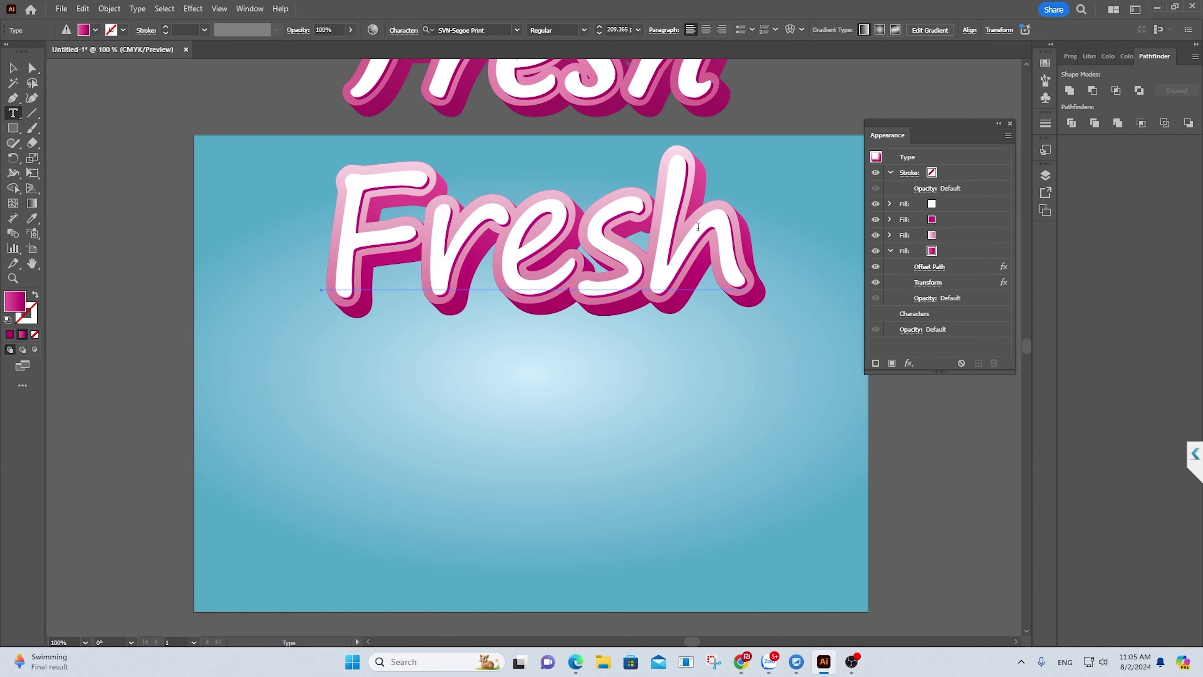
pyautogui.moveTo(647, 240); pyautogui.dragTo(313, 235)
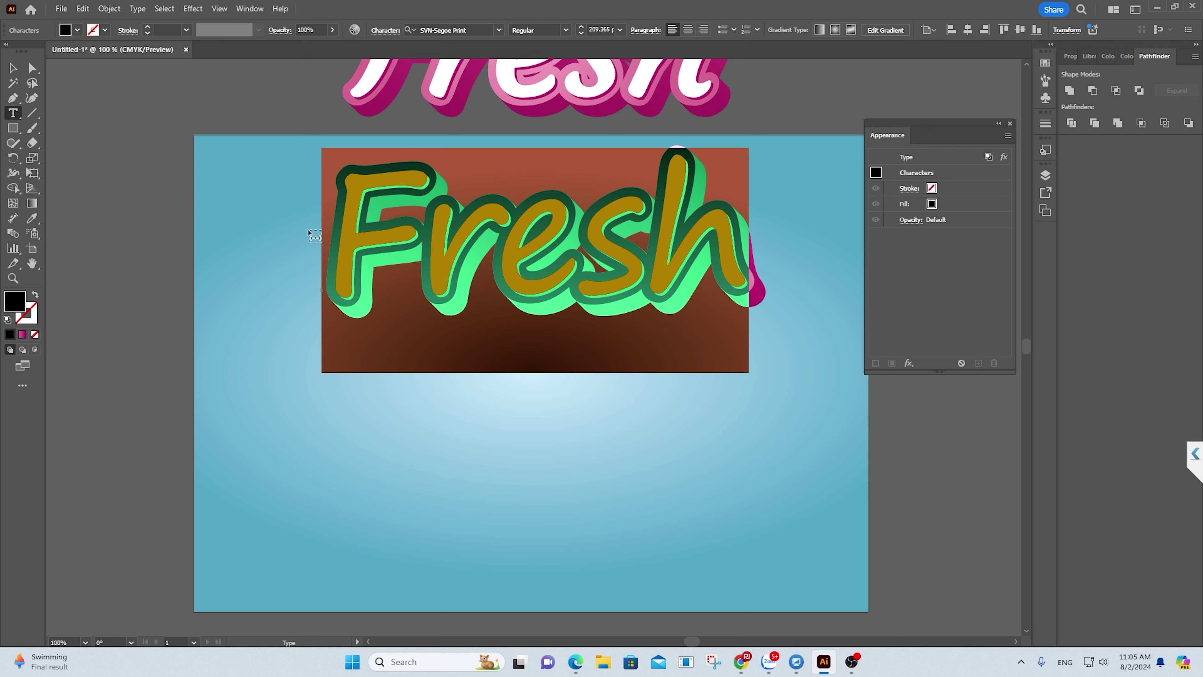
pyautogui.write('Hoc T')
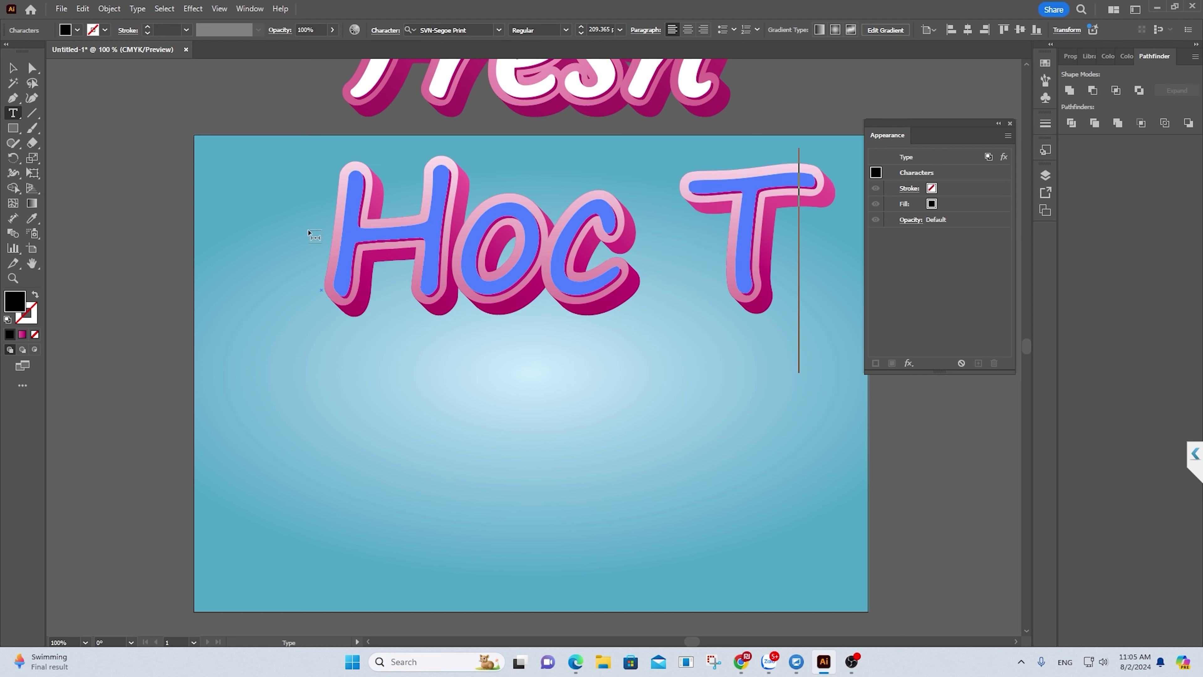
pyautogui.write('k')
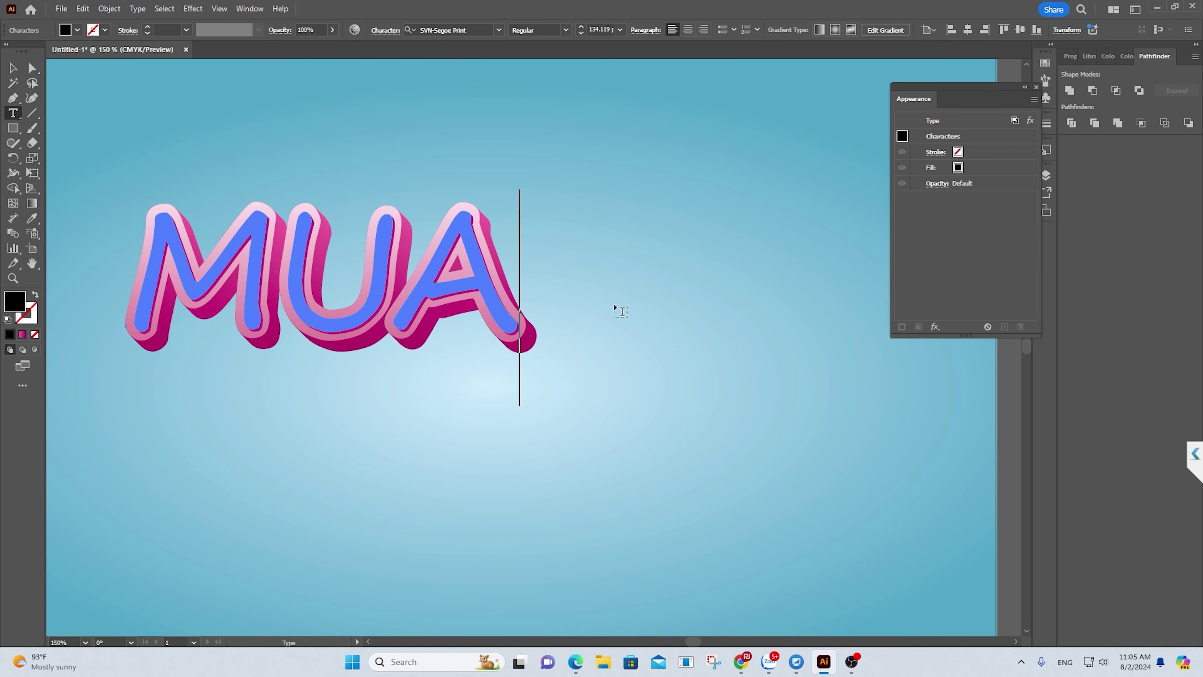
pyautogui.press('BackSpace')
pyautogui.press('BackSpace')
pyautogui.press('BackSpace')
pyautogui.write('SUMME')
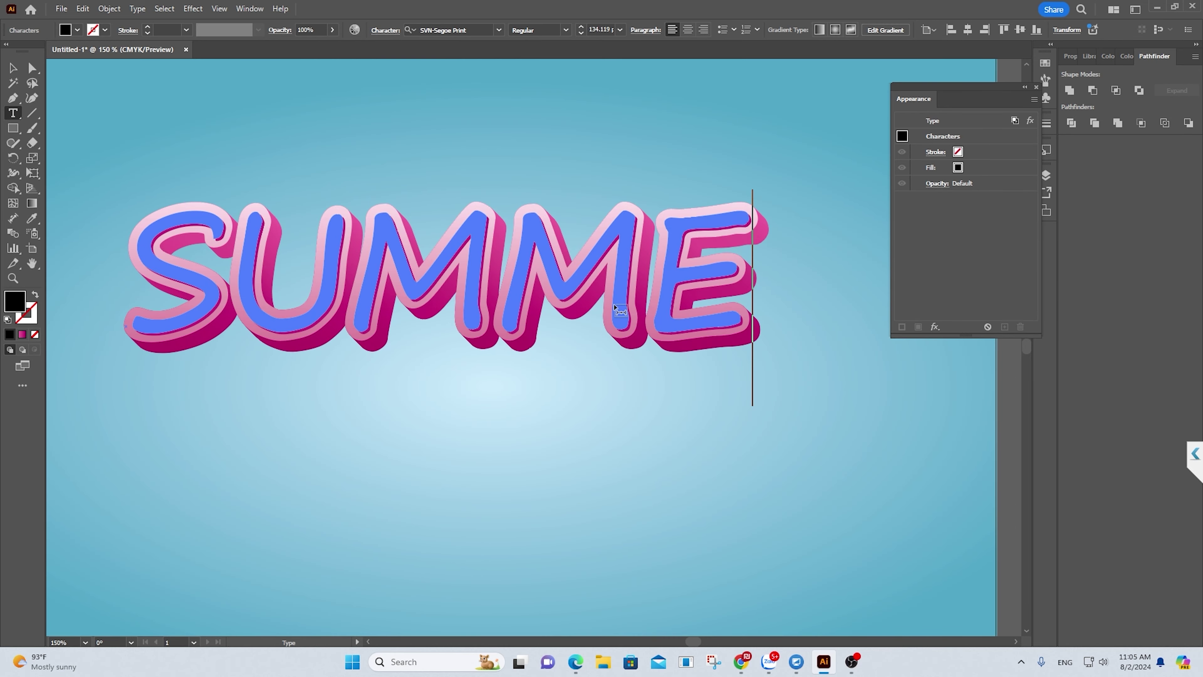
pyautogui.write('R')
pyautogui.click(13, 68)
pyautogui.hotkey('ctrl', '-')
pyautogui.hotkey('ctrl', '-')
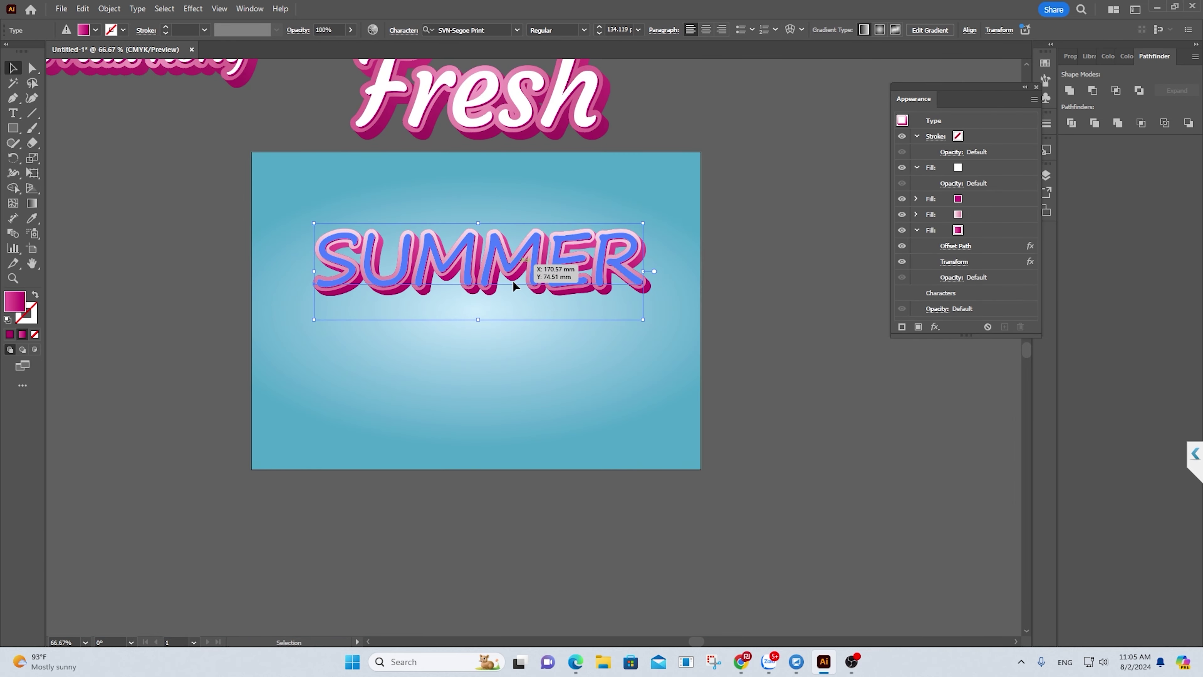
pyautogui.hotkey('ctrl', '1')
pyautogui.moveTo(495, 292); pyautogui.dragTo(480, 294)
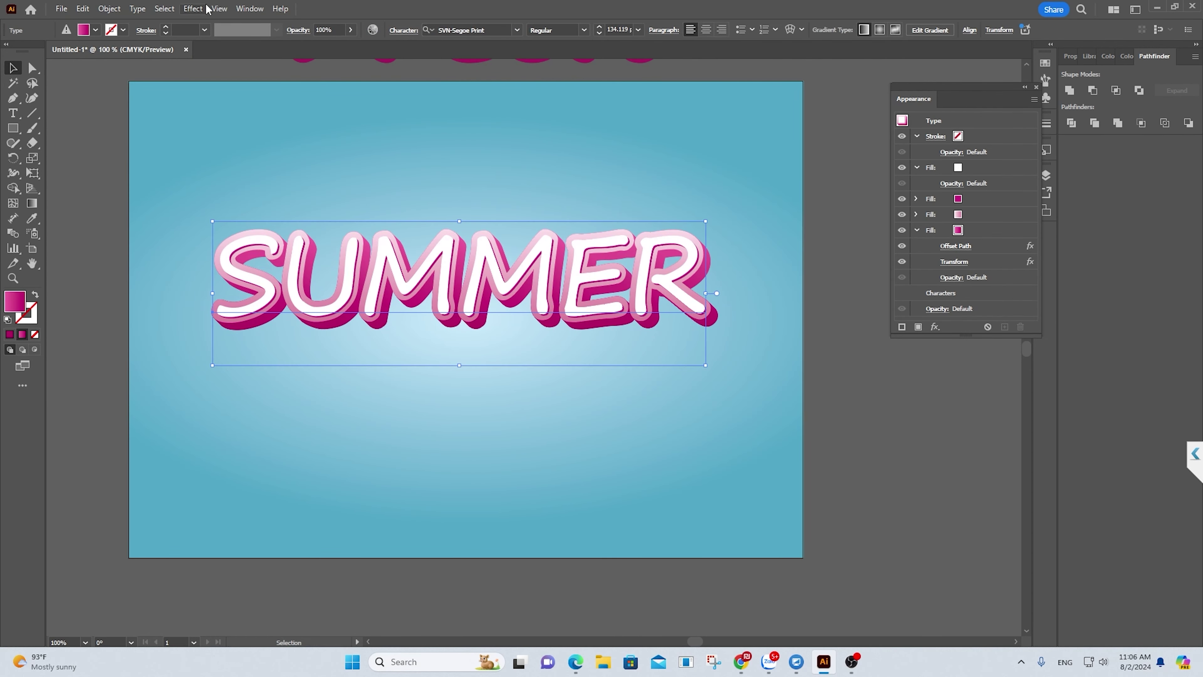
pyautogui.click(193, 9)
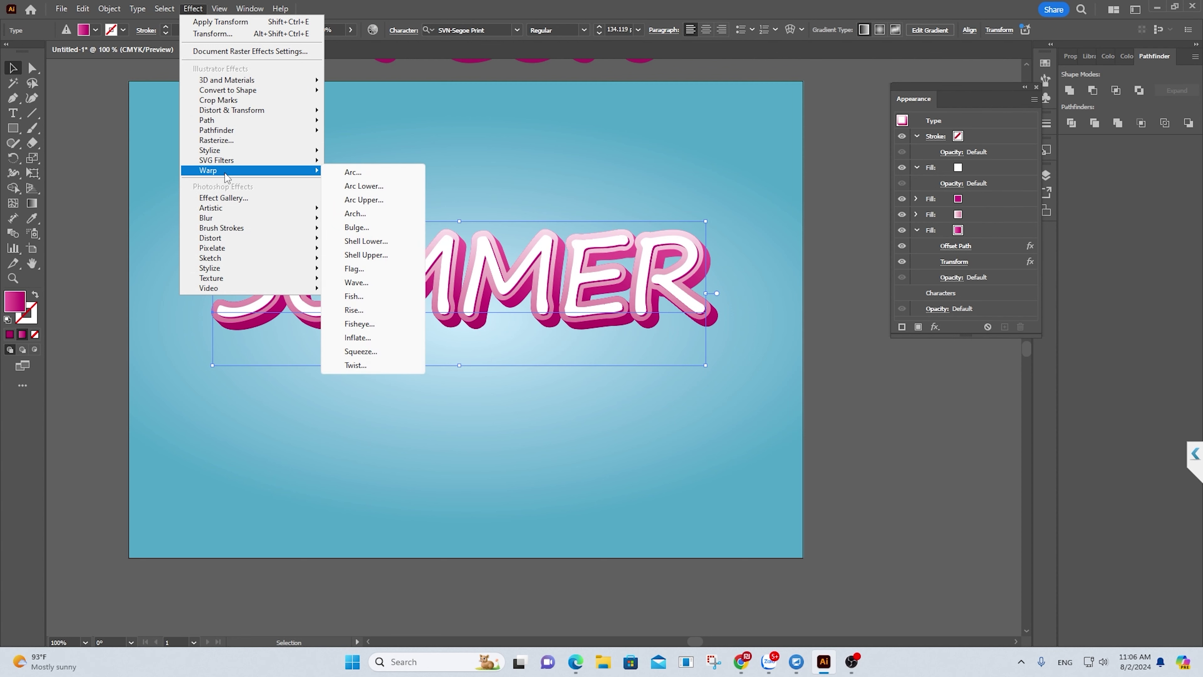
pyautogui.moveTo(250, 170)
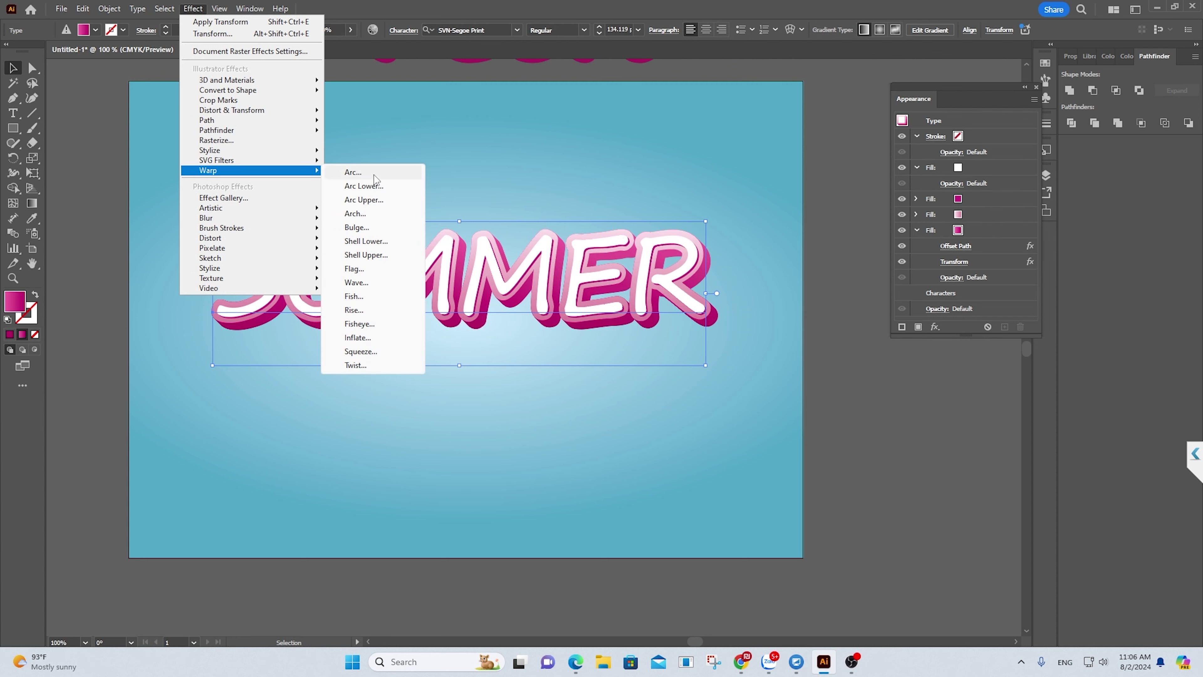
pyautogui.click(376, 176)
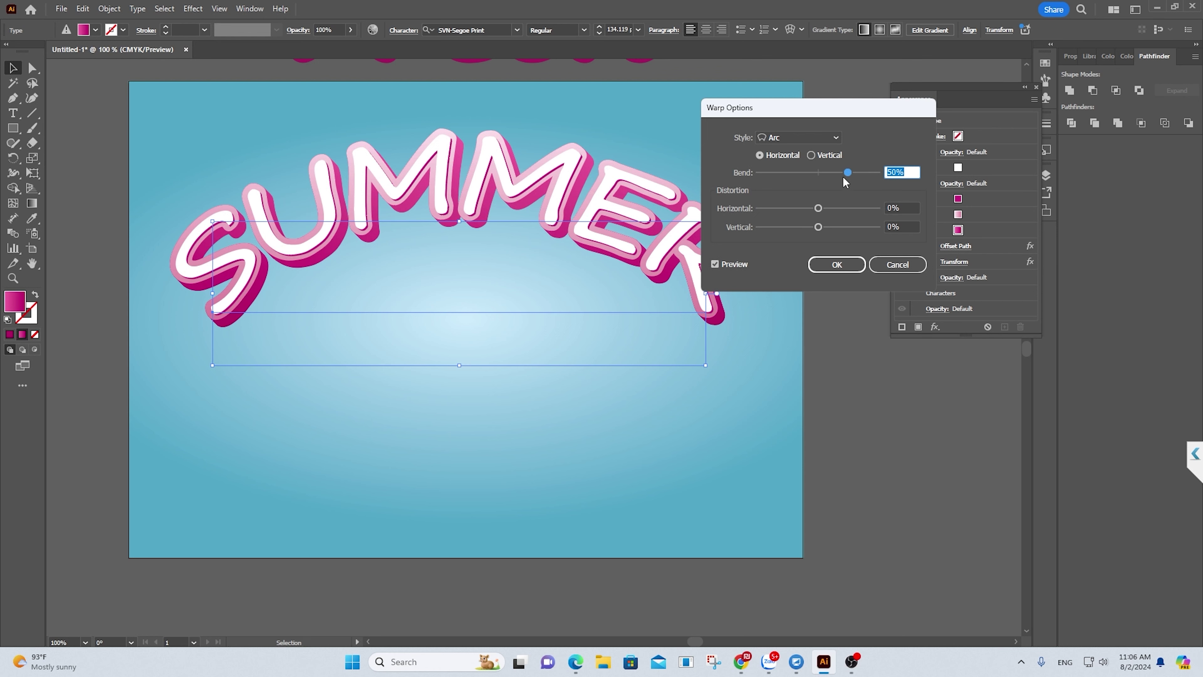
pyautogui.click(829, 139)
pyautogui.click(791, 176)
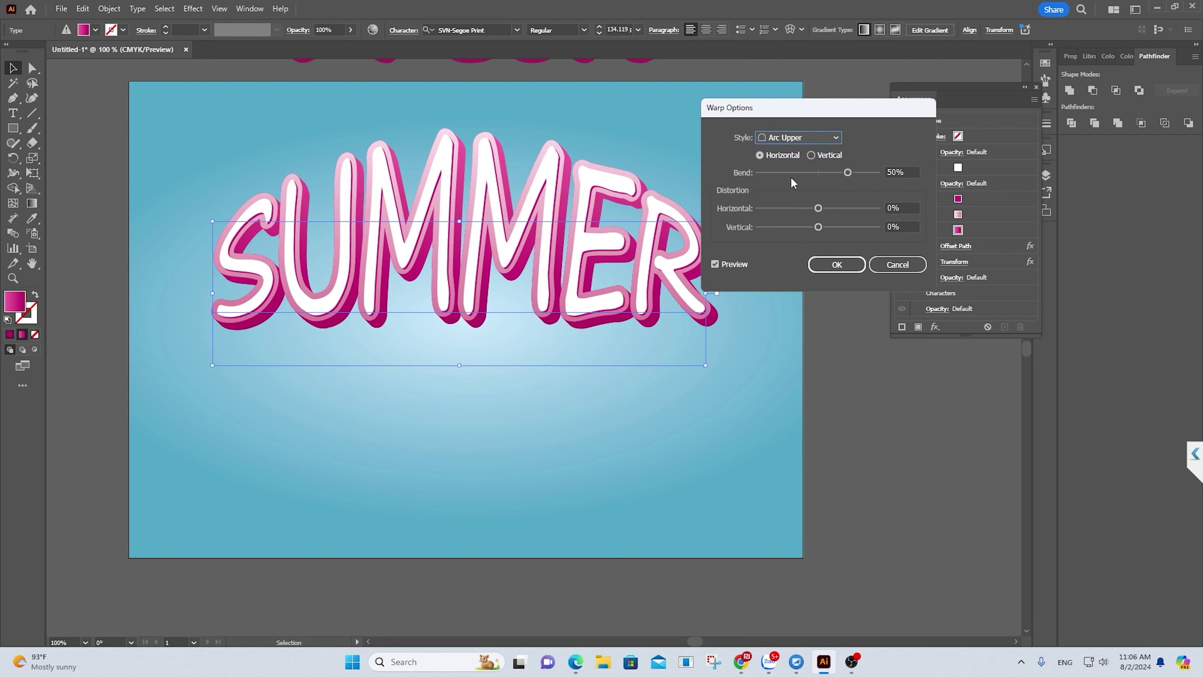
pyautogui.moveTo(845, 176); pyautogui.dragTo(807, 183)
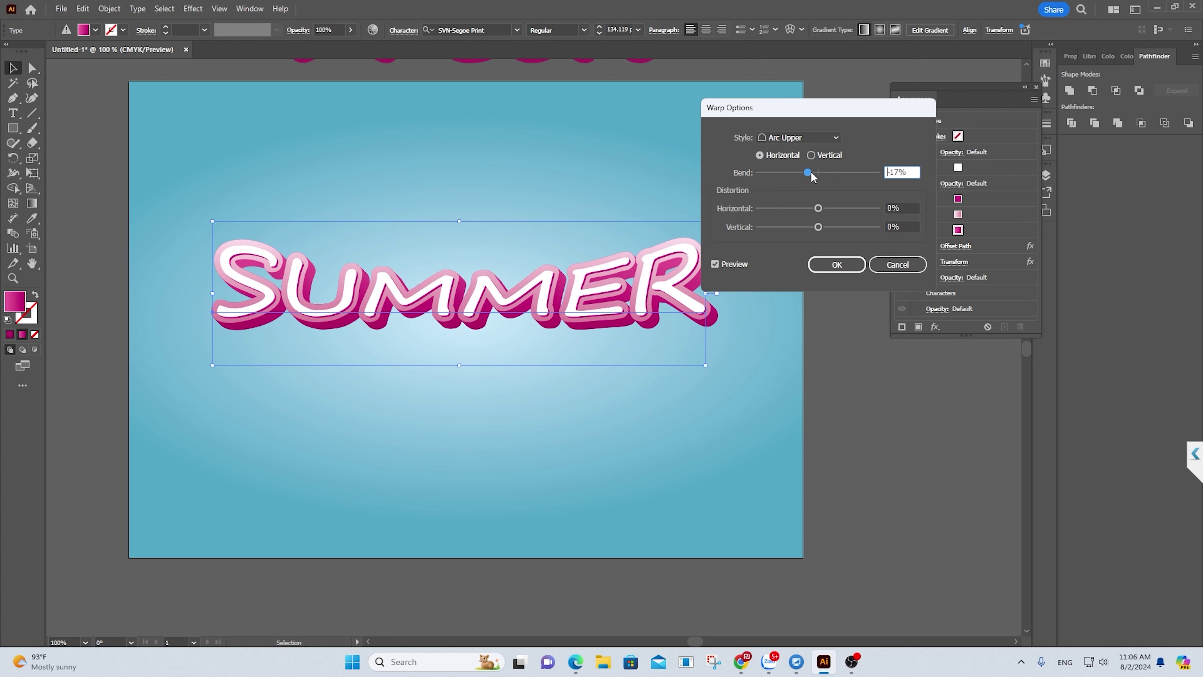
pyautogui.moveTo(809, 173)
pyautogui.mouseDown()
pyautogui.moveTo(810, 214)
pyautogui.moveTo(788, 211)
pyautogui.mouseUp()
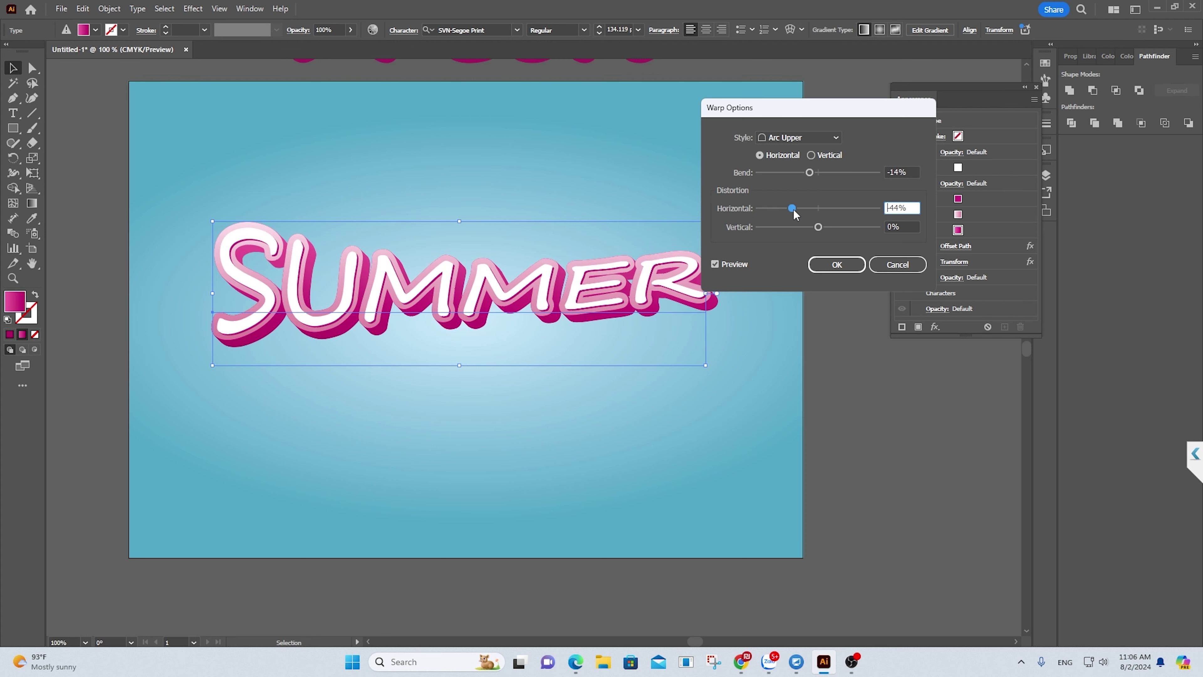
pyautogui.click(896, 264)
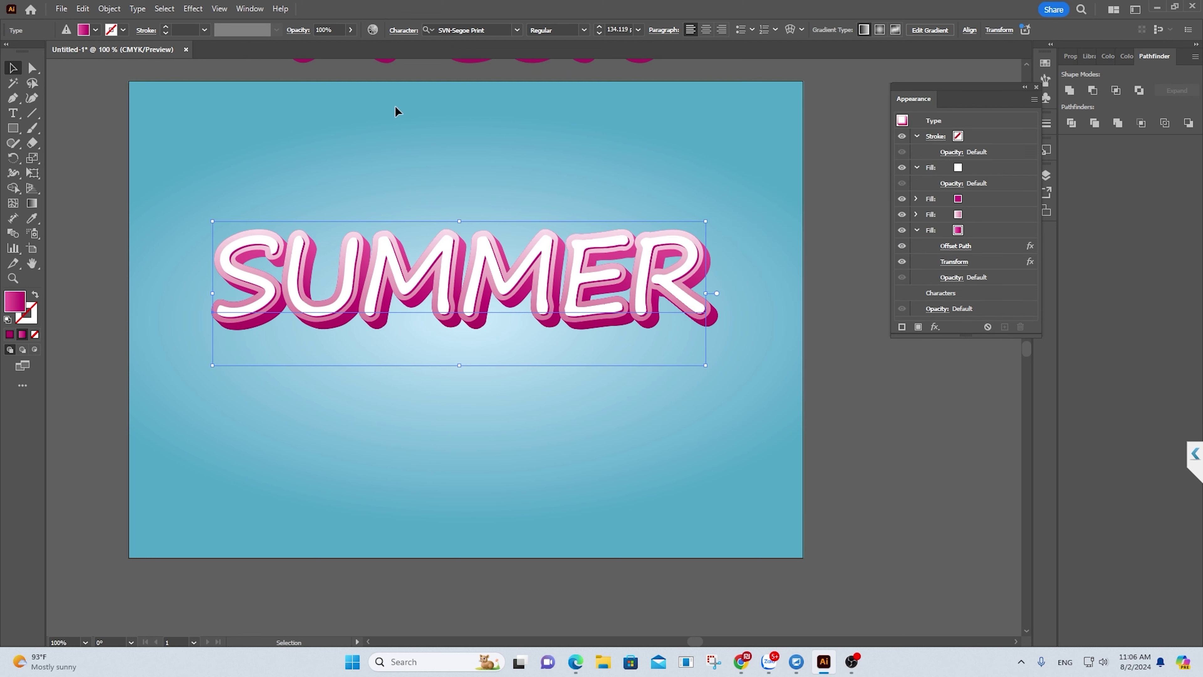
# Apply a Warp effect to SUMMER in Flag style with 50% bend and 17% horizontal distortion.
pyautogui.click(193, 9)
pyautogui.moveTo(250, 170)
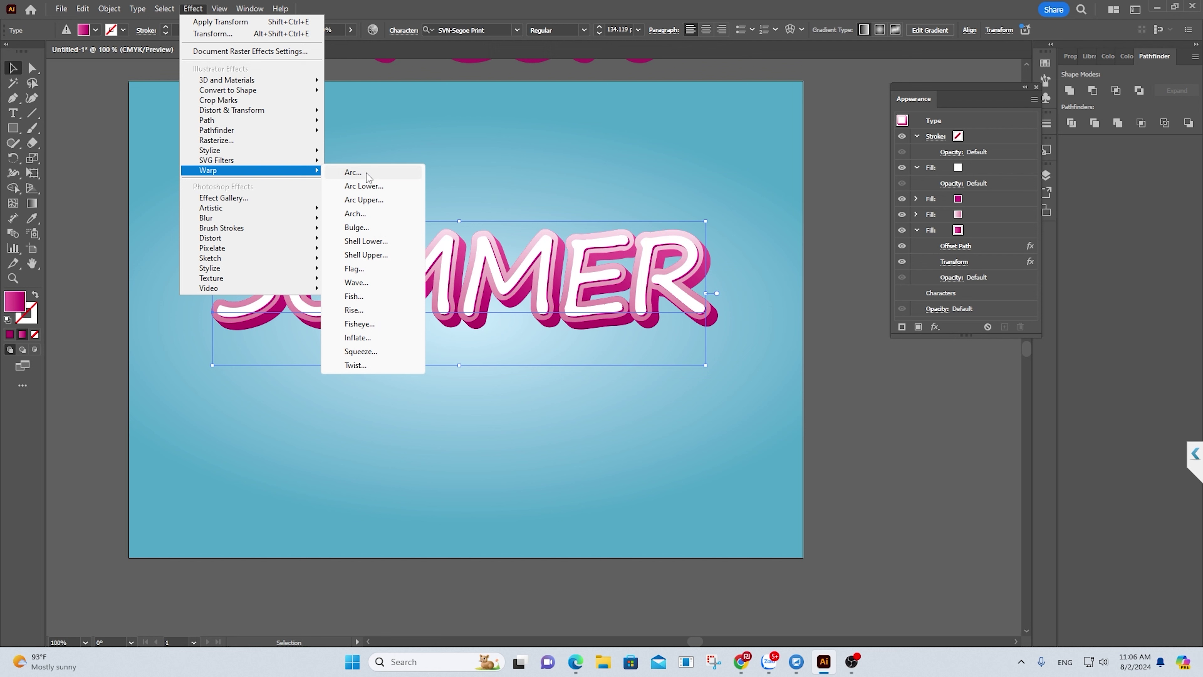
pyautogui.click(383, 175)
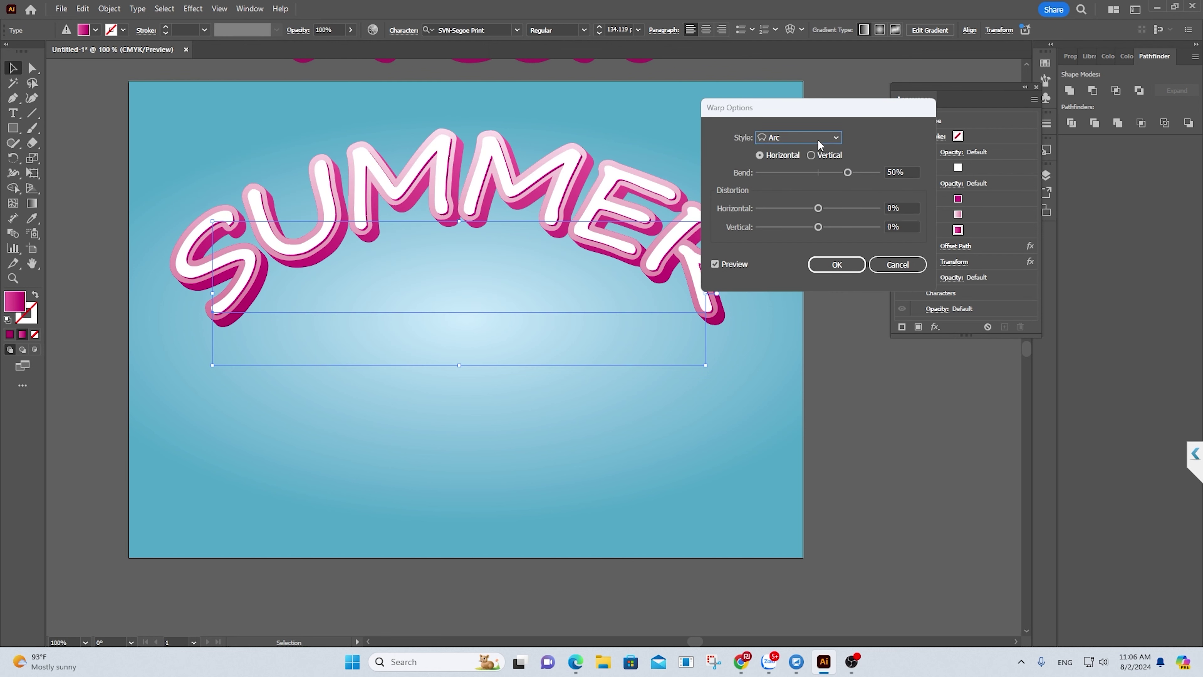
pyautogui.click(804, 138)
pyautogui.click(794, 196)
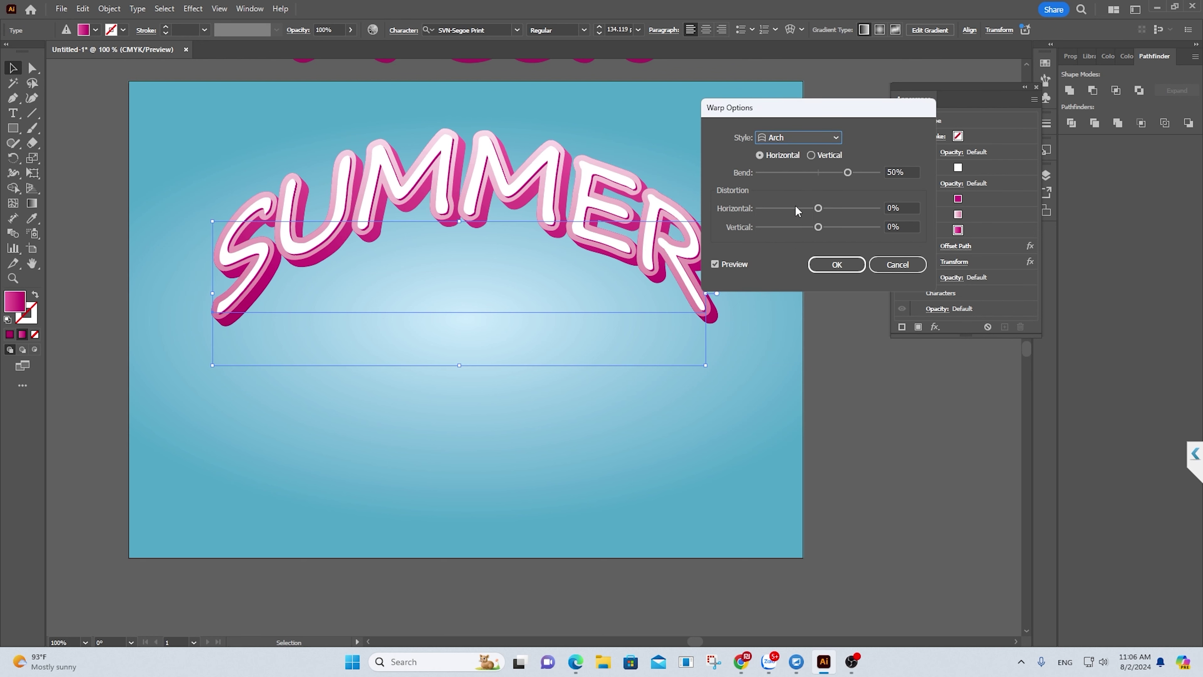
pyautogui.click(826, 138)
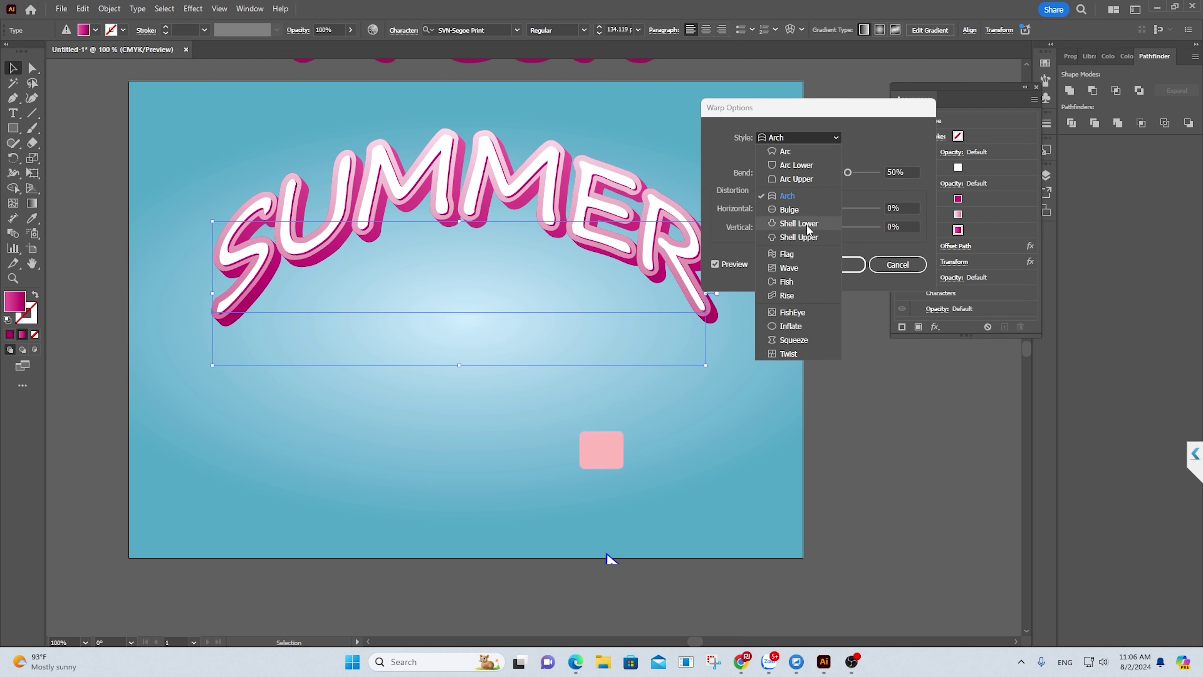
pyautogui.click(787, 254)
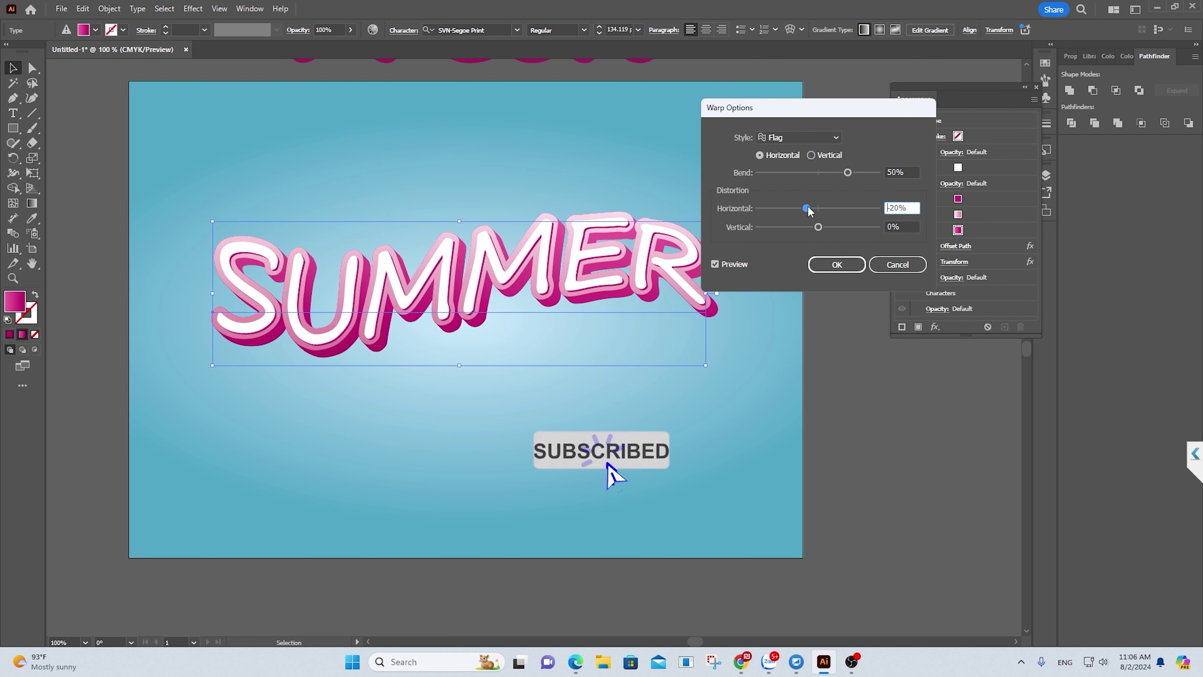
pyautogui.moveTo(817, 208); pyautogui.dragTo(838, 209)
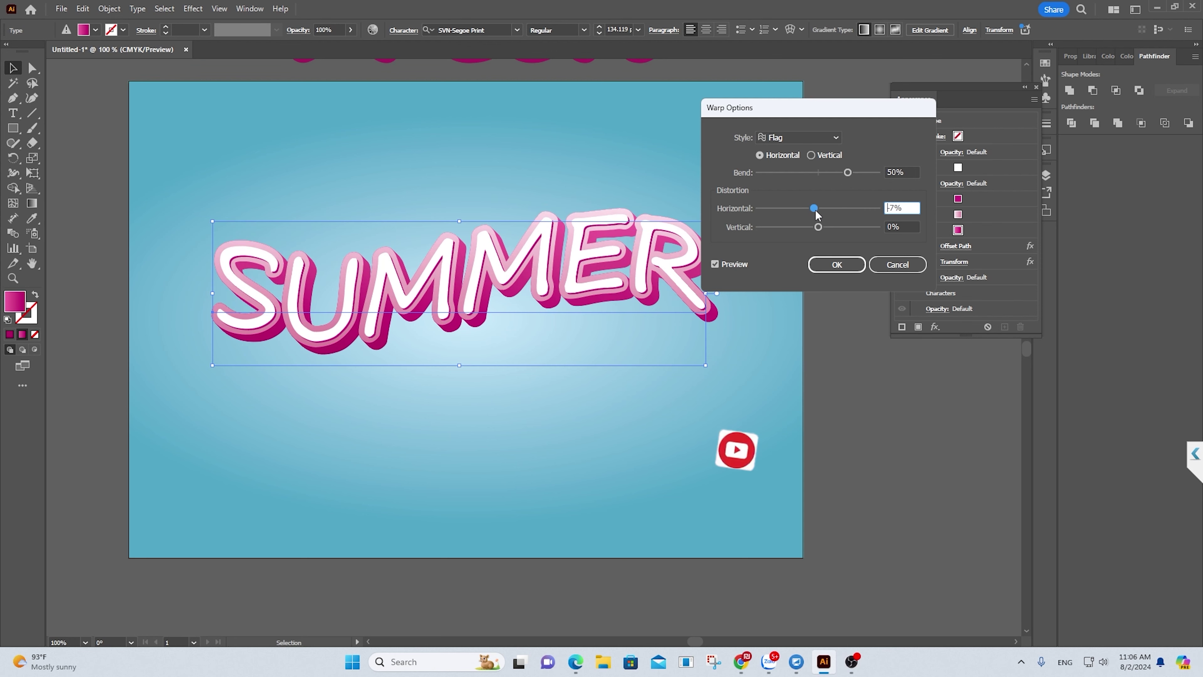
pyautogui.click(836, 264)
# Nudge the warped SUMMER text slightly up, undoing a further up-left move.
pyautogui.moveTo(624, 260); pyautogui.dragTo(644, 230)
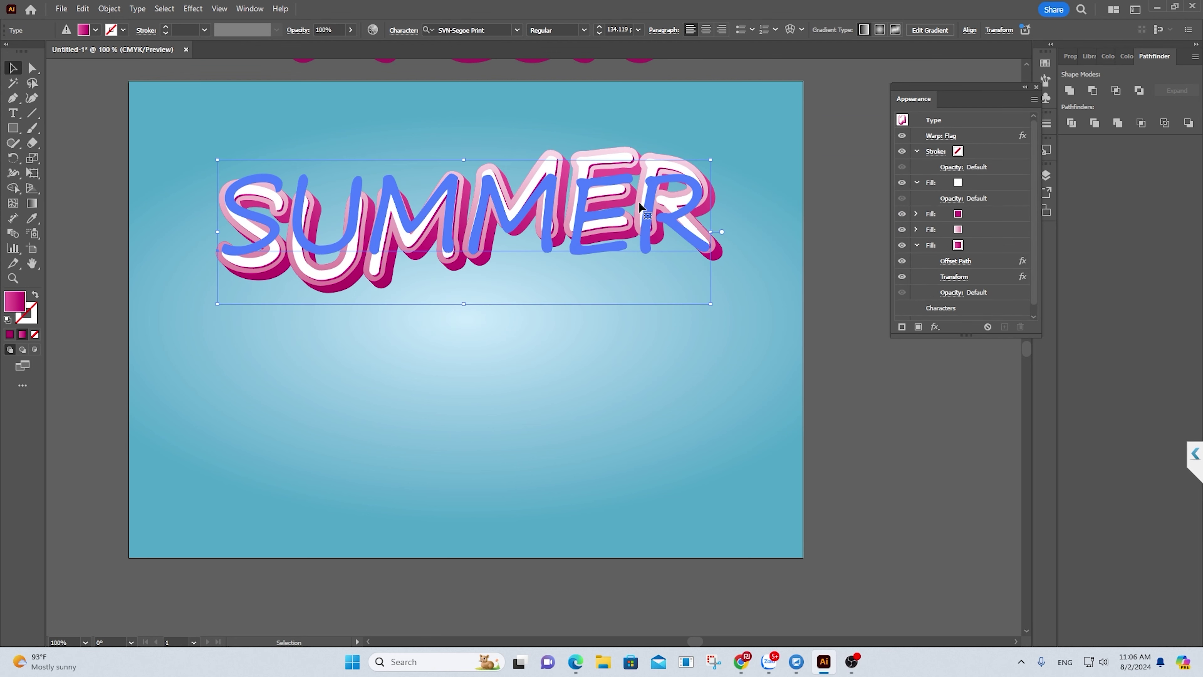
pyautogui.click(848, 401)
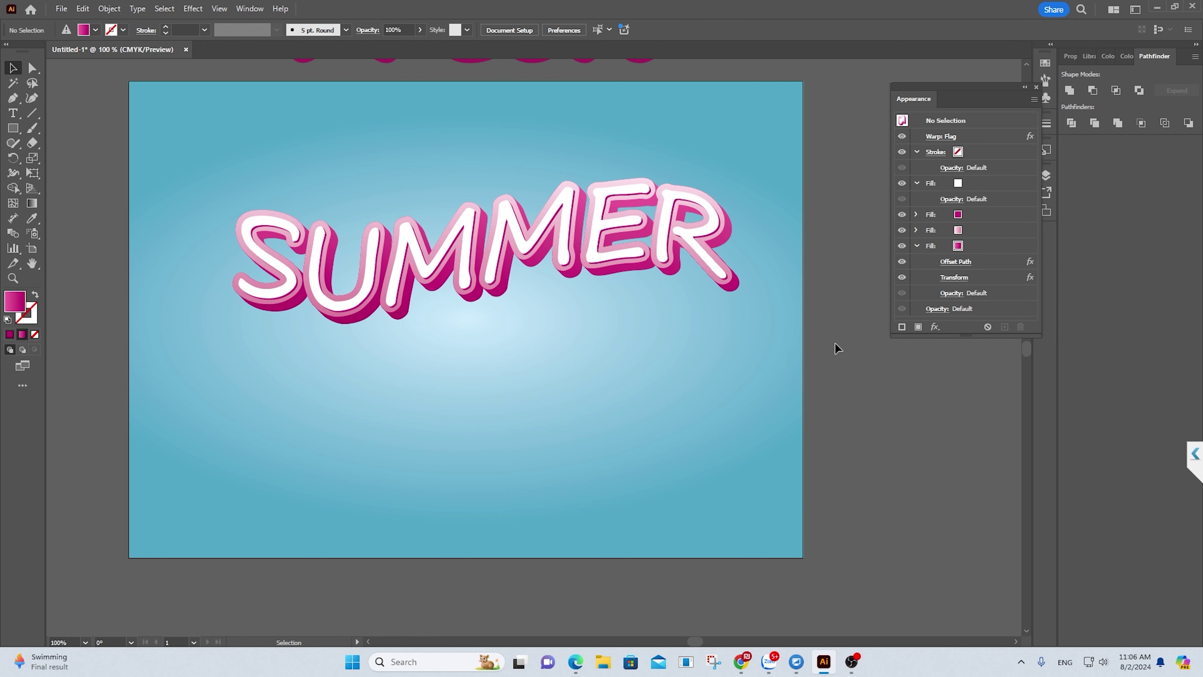
pyautogui.scroll(2, 741, 288)
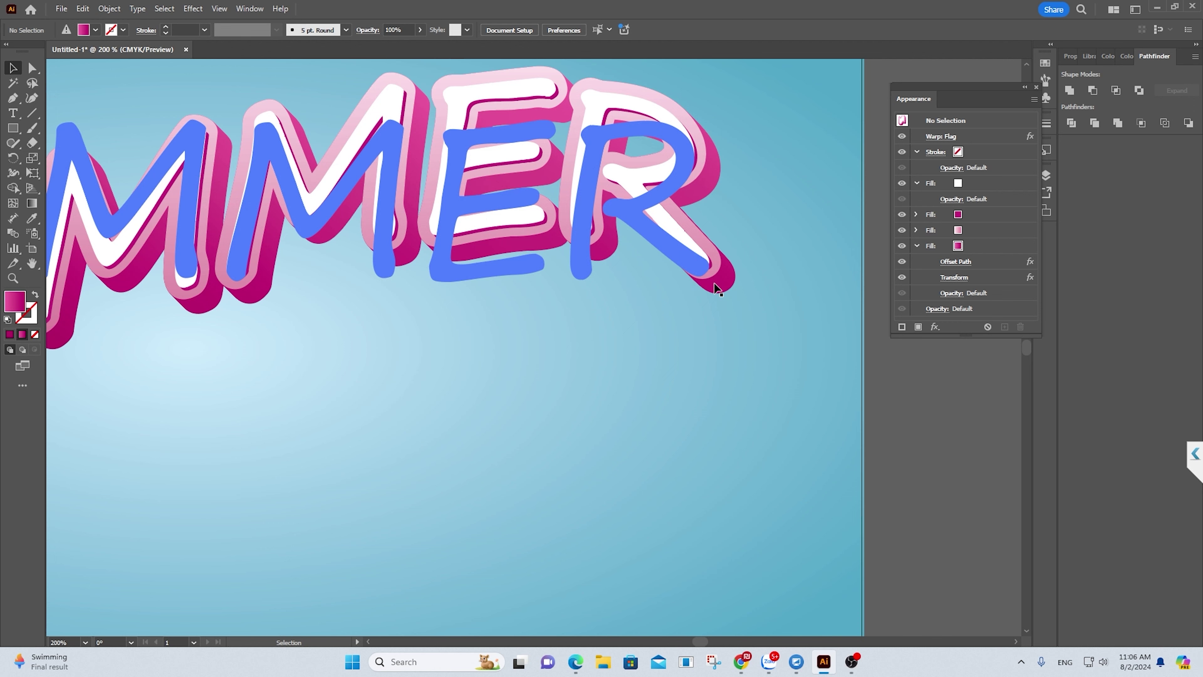
pyautogui.scroll(-1, 776, 279)
pyautogui.scroll(-1, 795, 270)
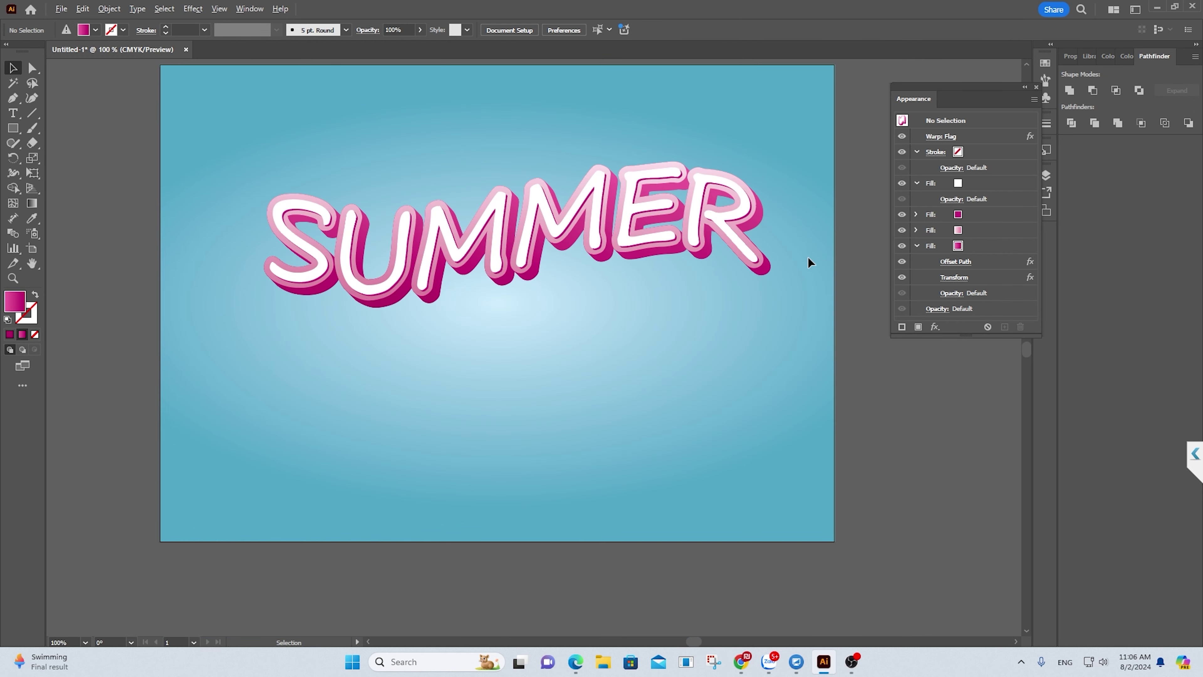
pyautogui.moveTo(766, 268); pyautogui.dragTo(748, 238)
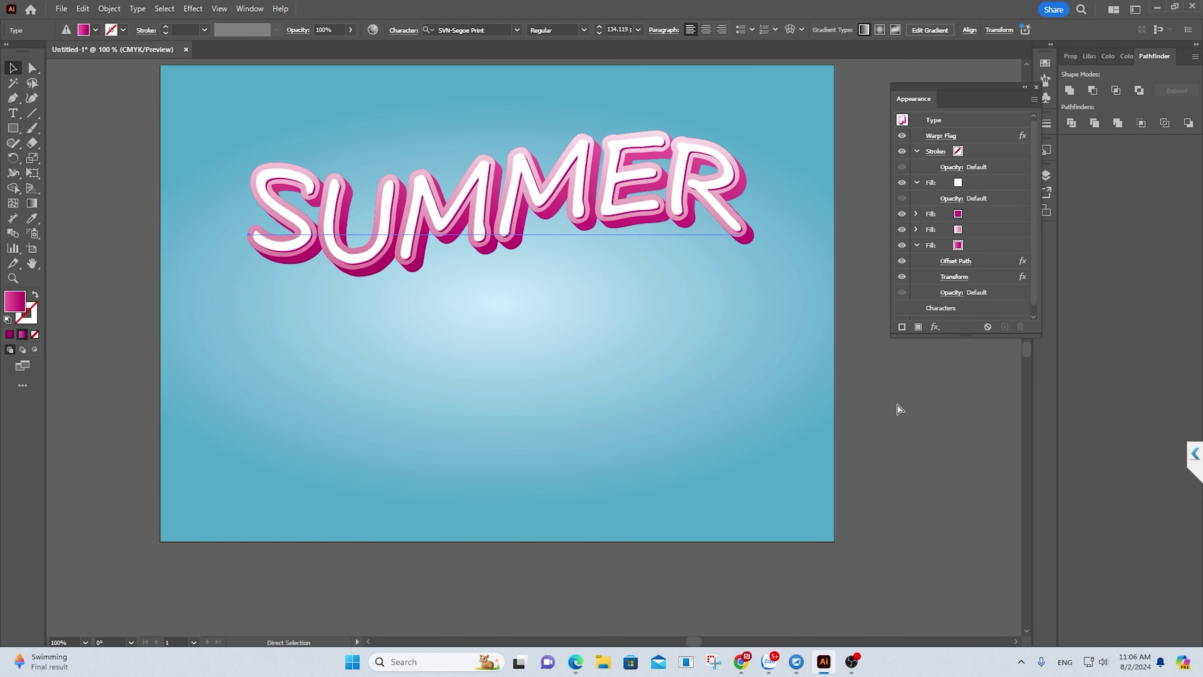
pyautogui.hotkey('ctrl', 'z')
# Shorten the Appearance list, reselect SUMMER and zoom out and back to 150%.
pyautogui.scroll(2, 696, 265)
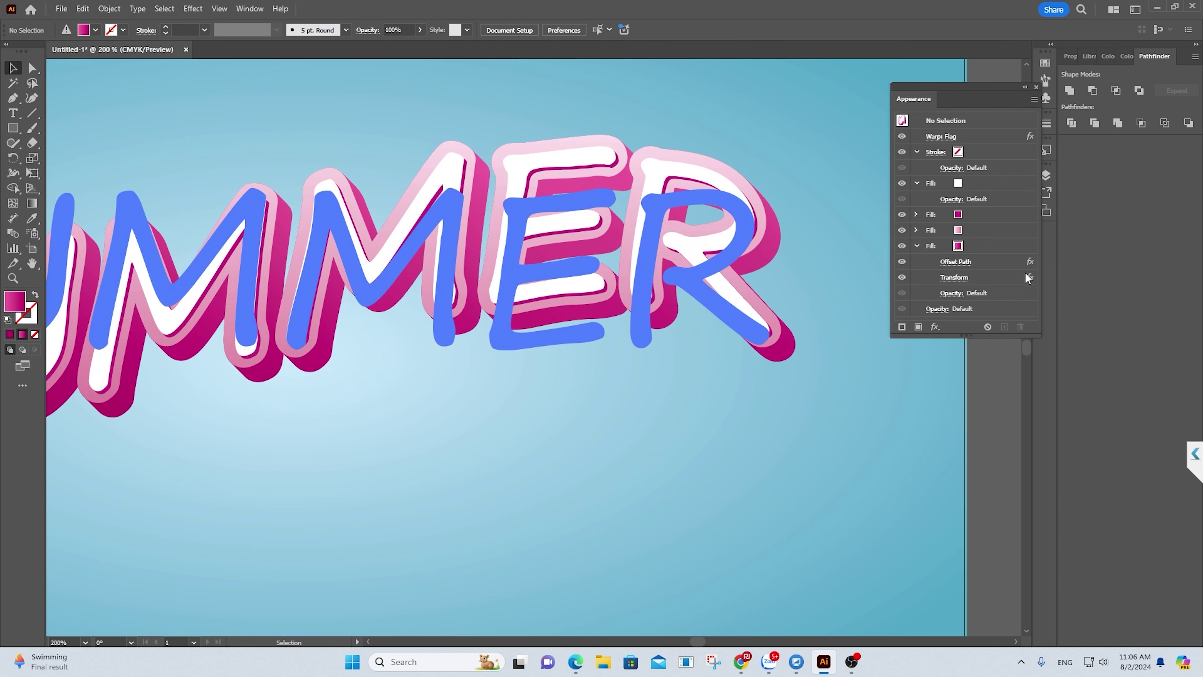
pyautogui.moveTo(974, 337)
pyautogui.mouseDown()
pyautogui.moveTo(973, 311)
pyautogui.moveTo(1000, 496)
pyautogui.mouseUp()
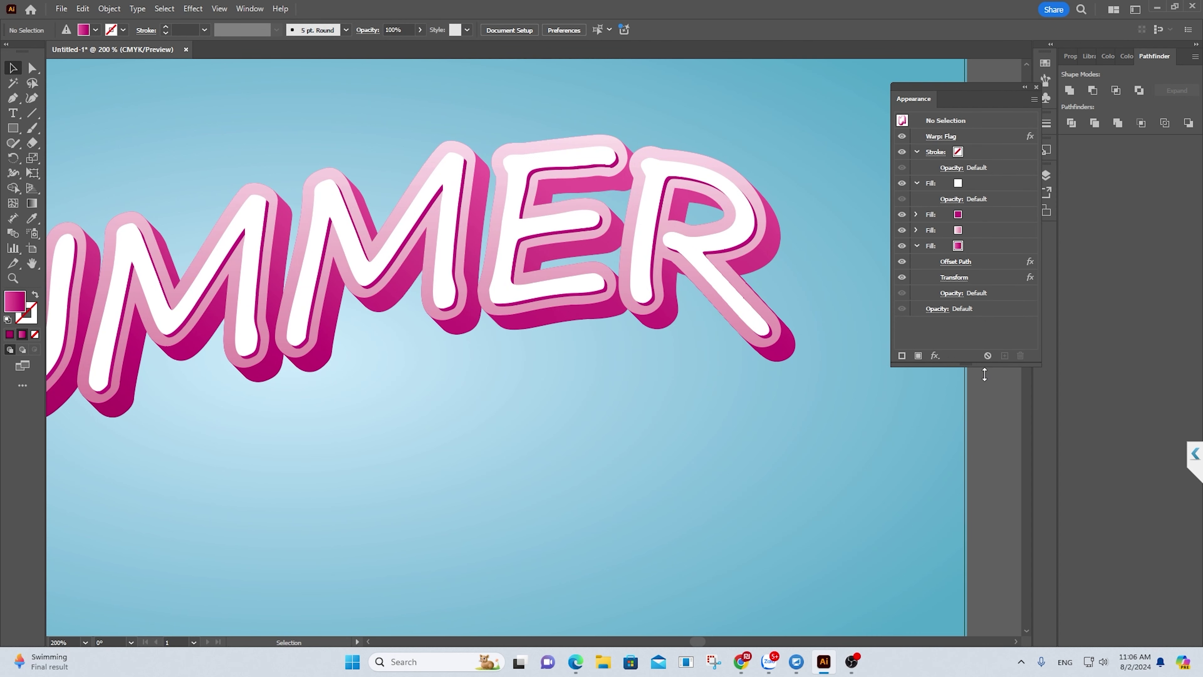
pyautogui.click(701, 281)
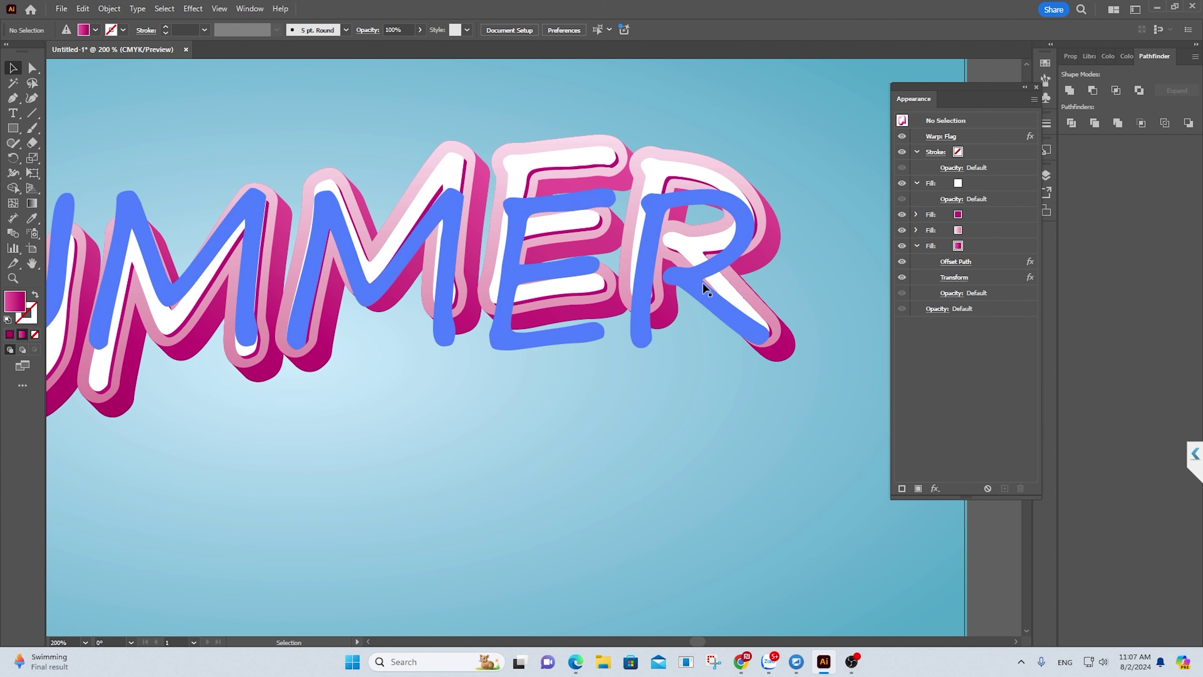
pyautogui.hotkey('ctrl', '-')
pyautogui.hotkey('ctrl', '-')
pyautogui.hotkey('ctrl', '+')
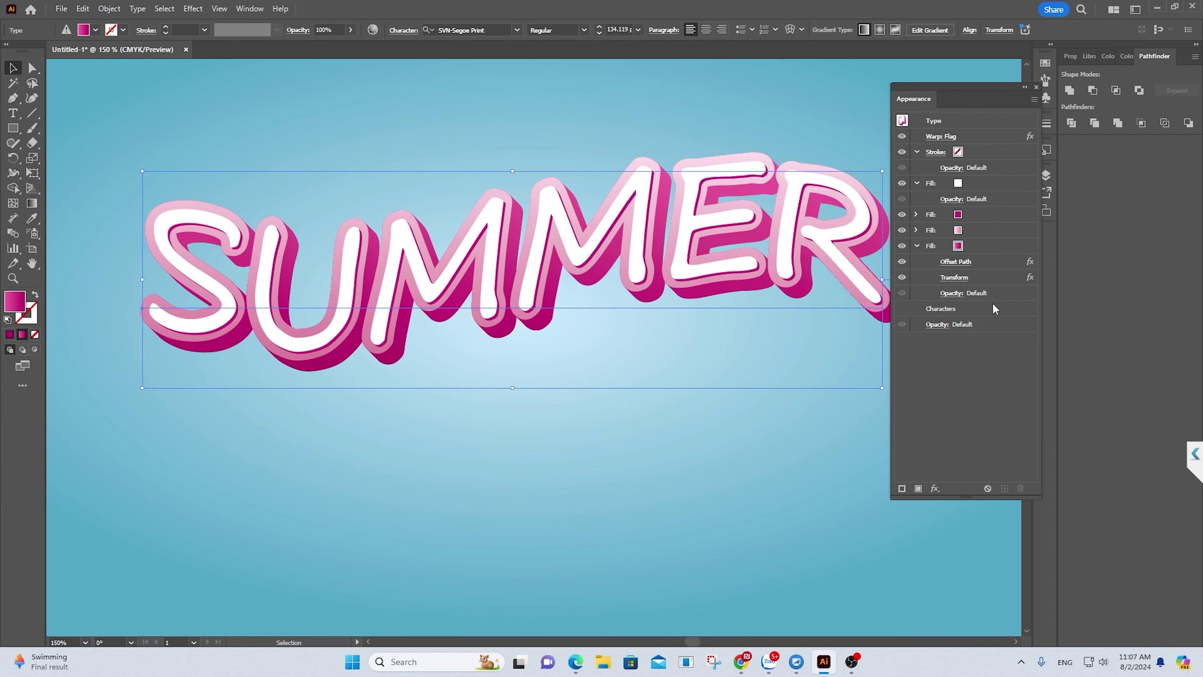
# Add a Stylize > Drop Shadow effect to SUMMER's bottom pink fill.
pyautogui.click(964, 247)
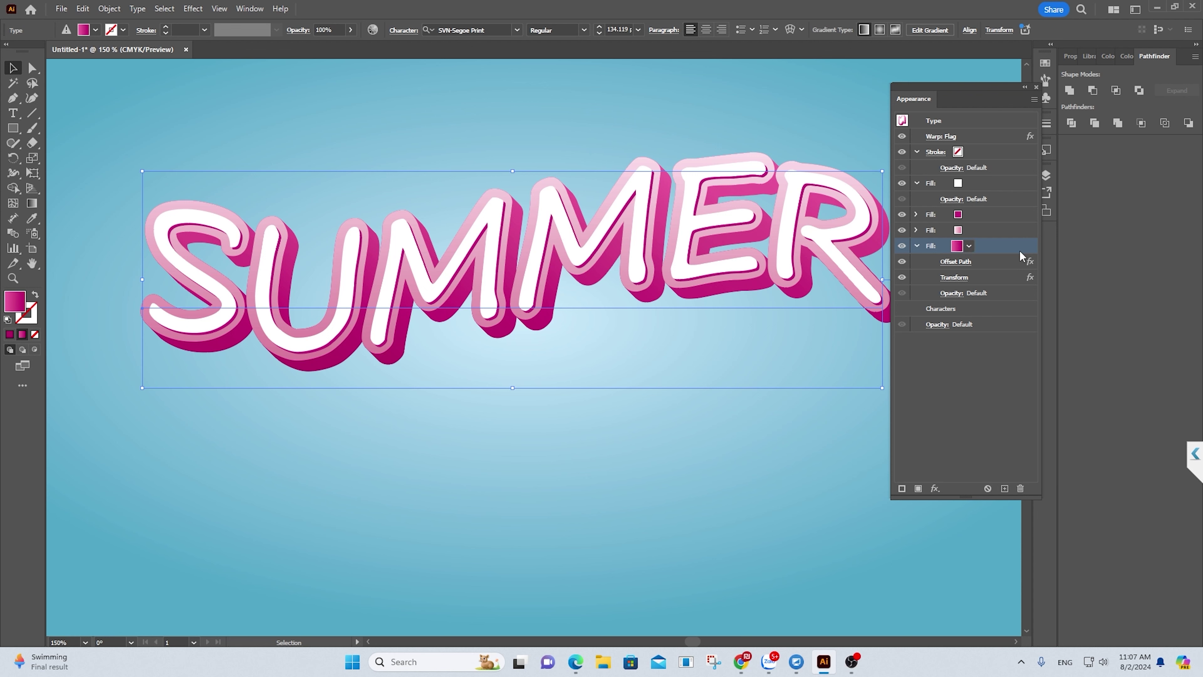
pyautogui.click(935, 488)
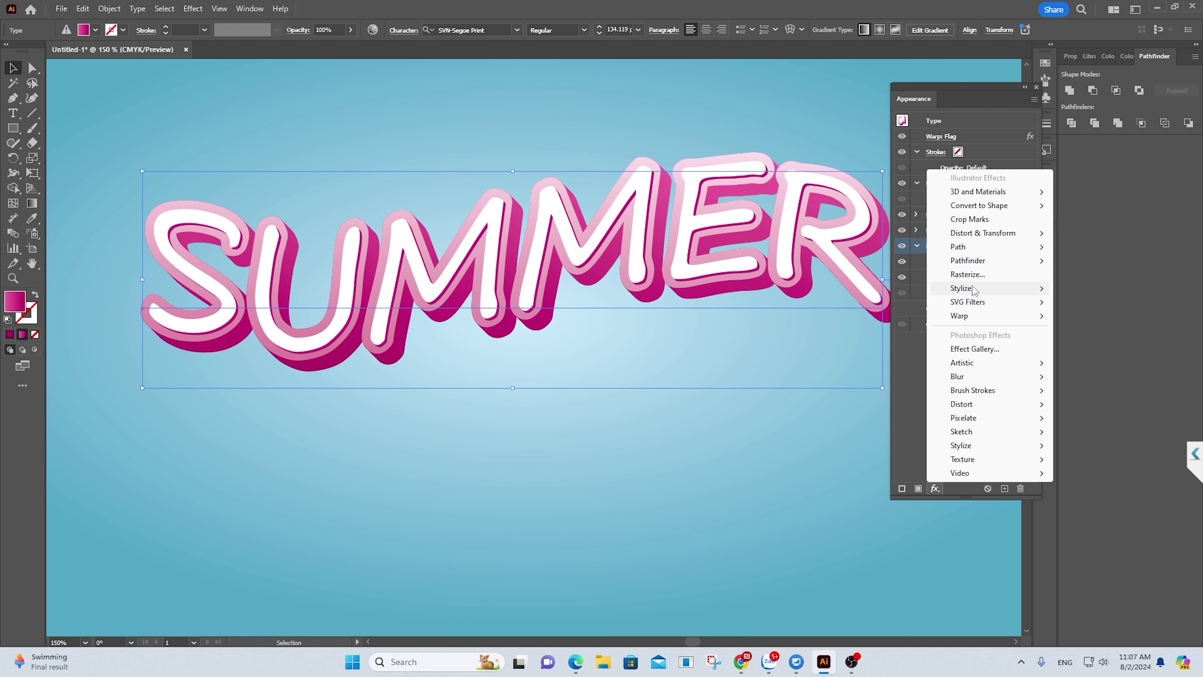
pyautogui.moveTo(960, 287)
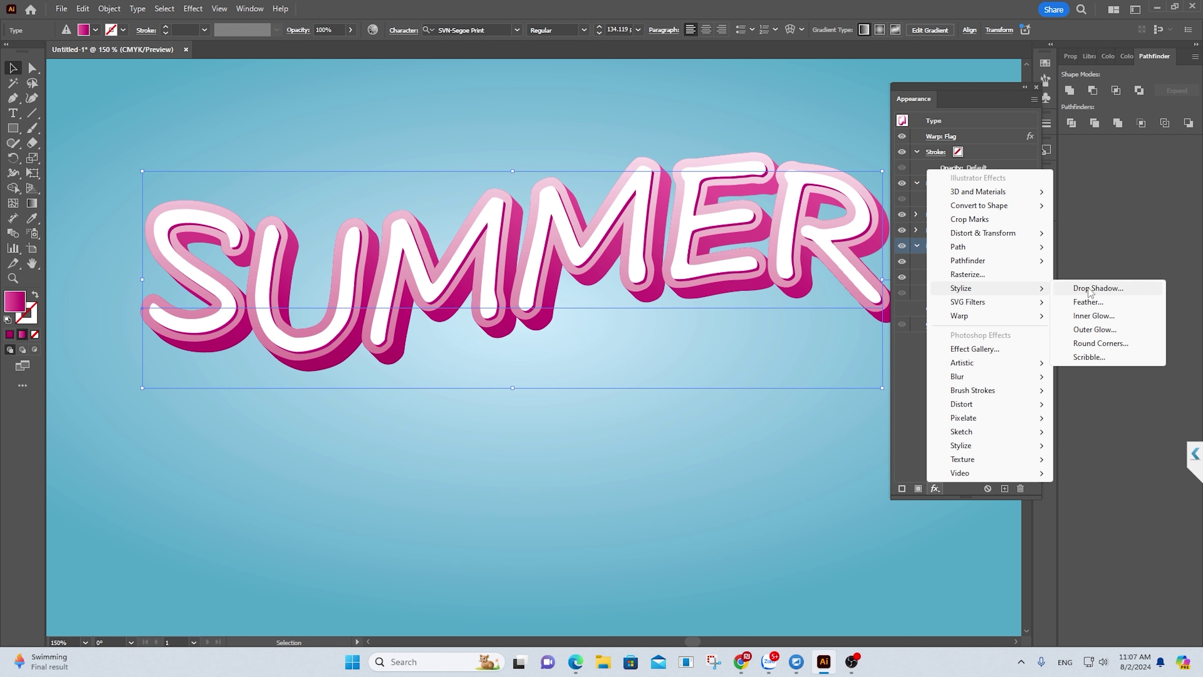
pyautogui.click(1090, 289)
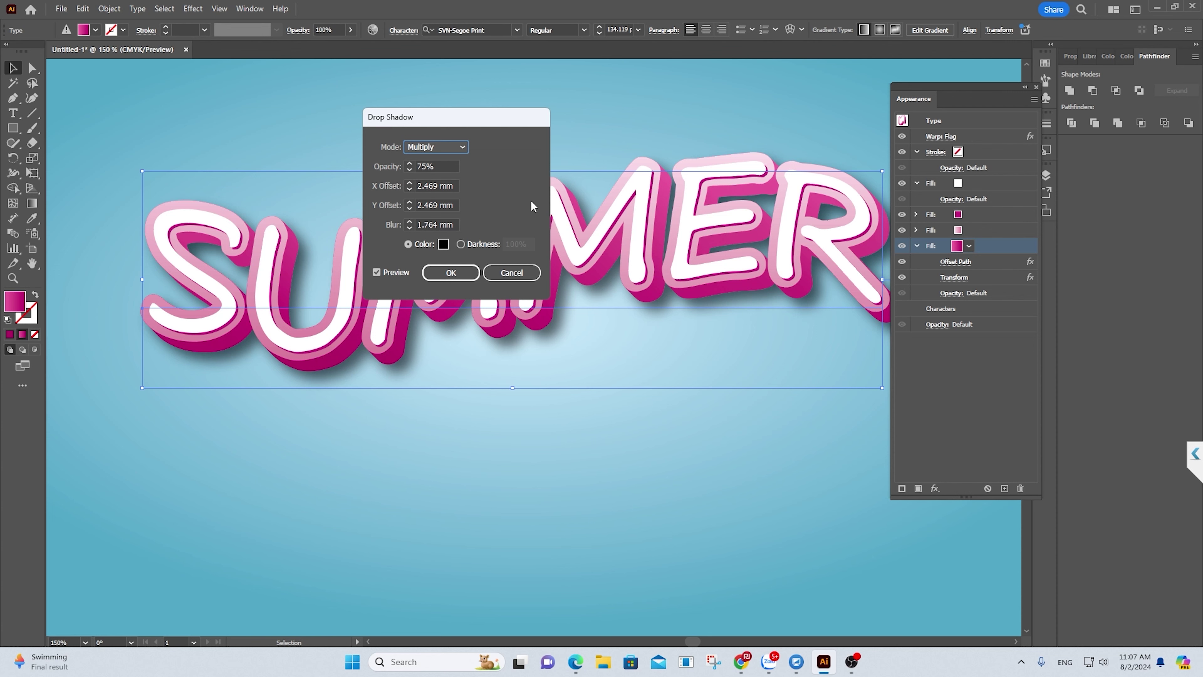
pyautogui.moveTo(473, 126); pyautogui.dragTo(538, 95)
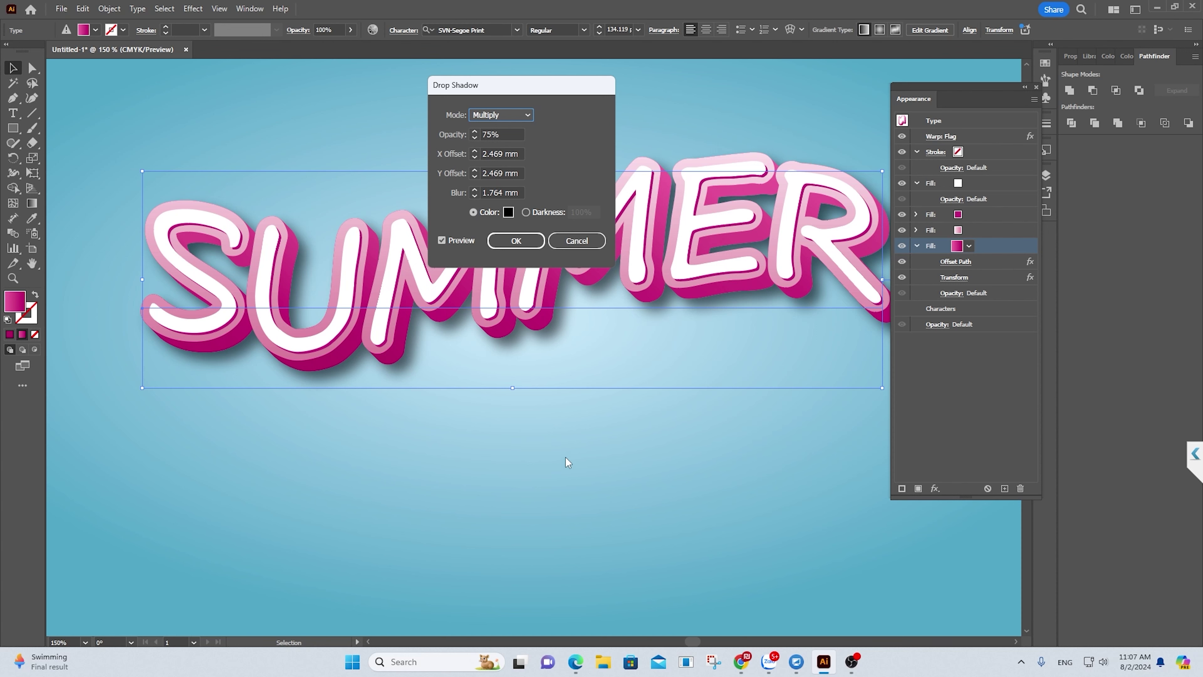
# Set the drop shadow colour to muted dark purple 5E3F52.
pyautogui.click(508, 213)
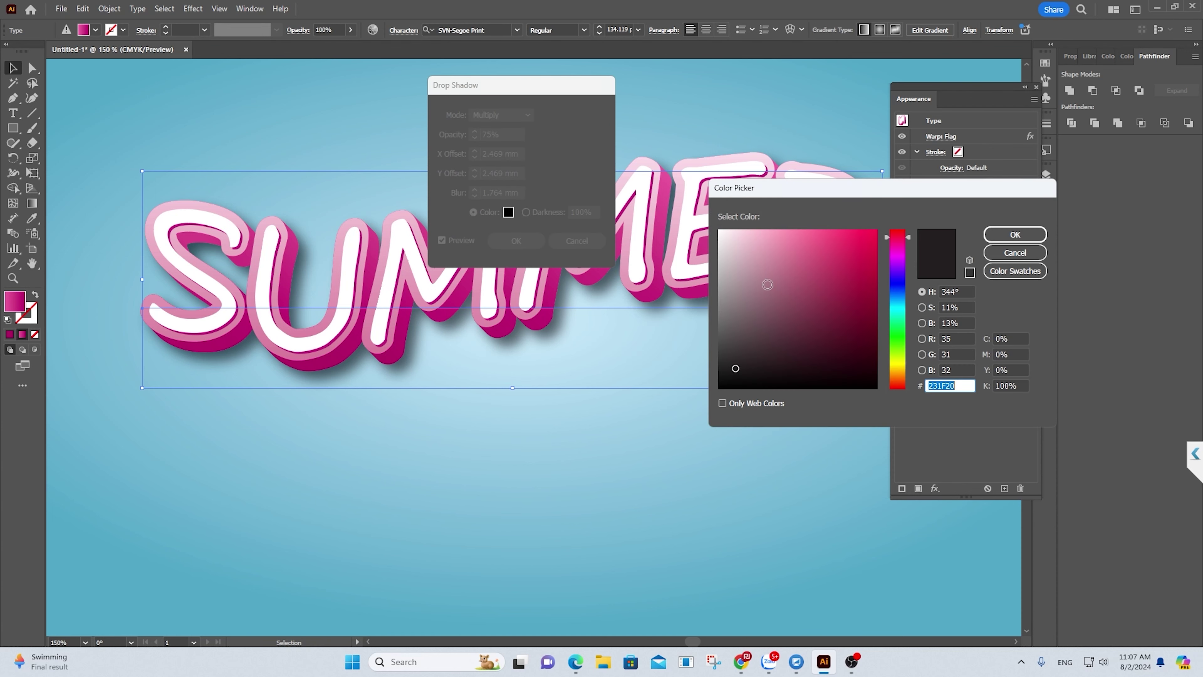
pyautogui.click(893, 353)
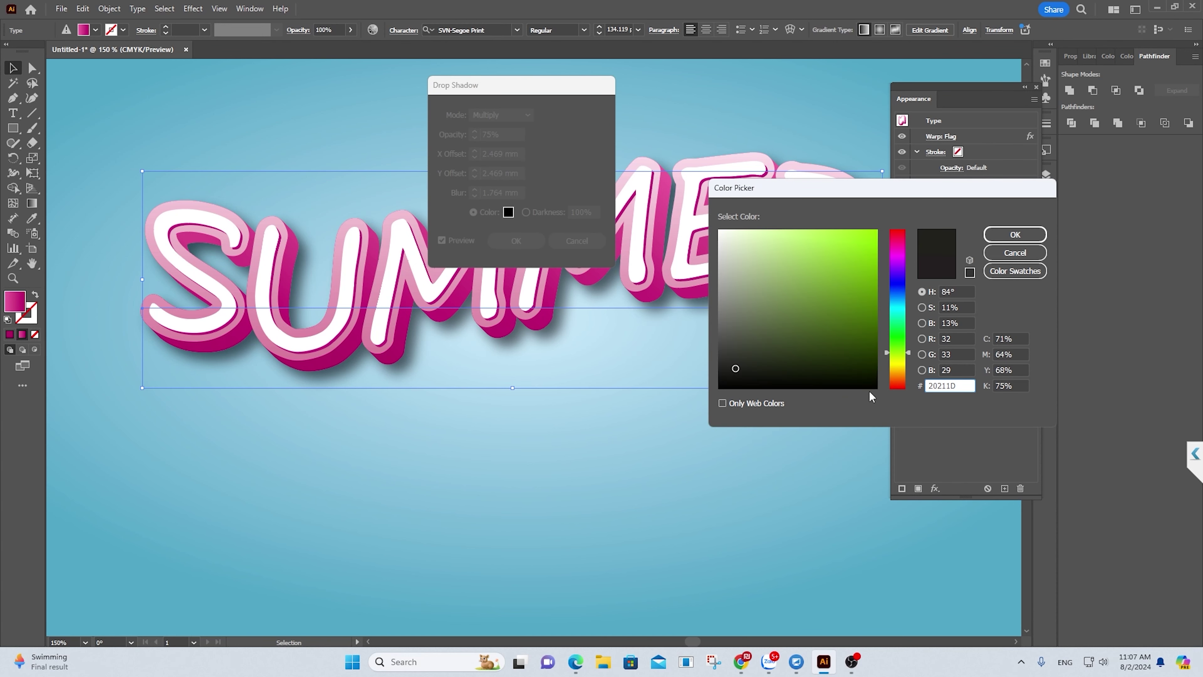
pyautogui.moveTo(893, 365); pyautogui.dragTo(894, 257)
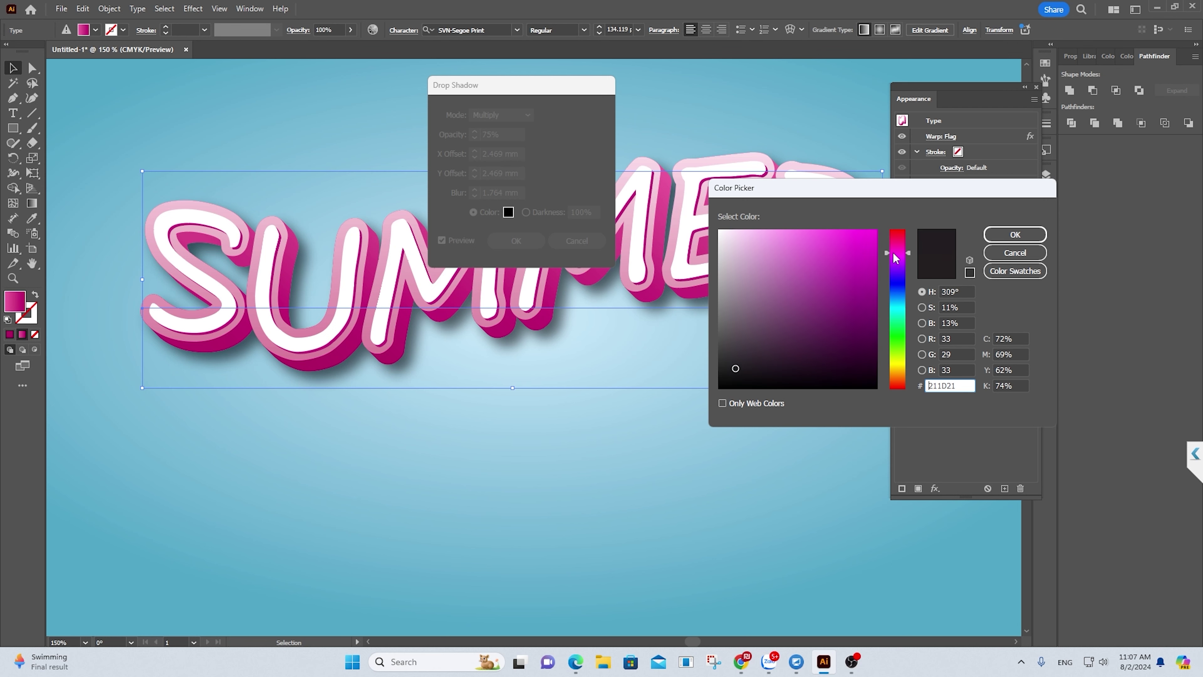
pyautogui.click(771, 330)
pyautogui.moveTo(895, 266); pyautogui.dragTo(894, 246)
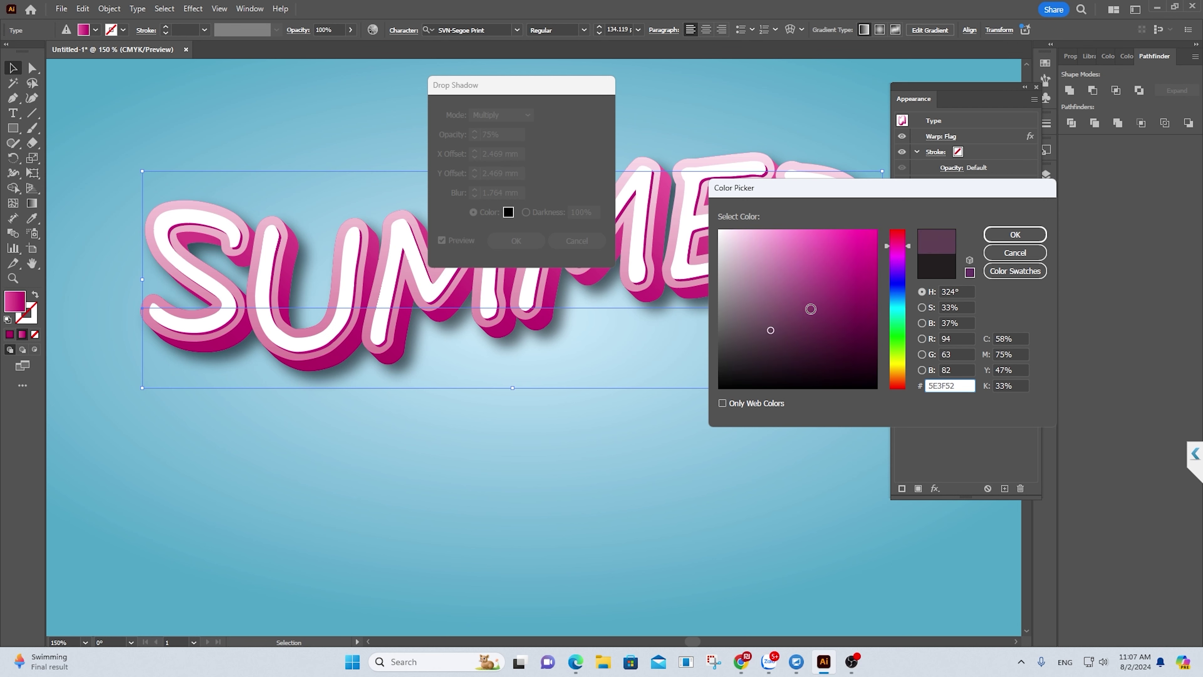
pyautogui.click(800, 324)
pyautogui.click(1014, 234)
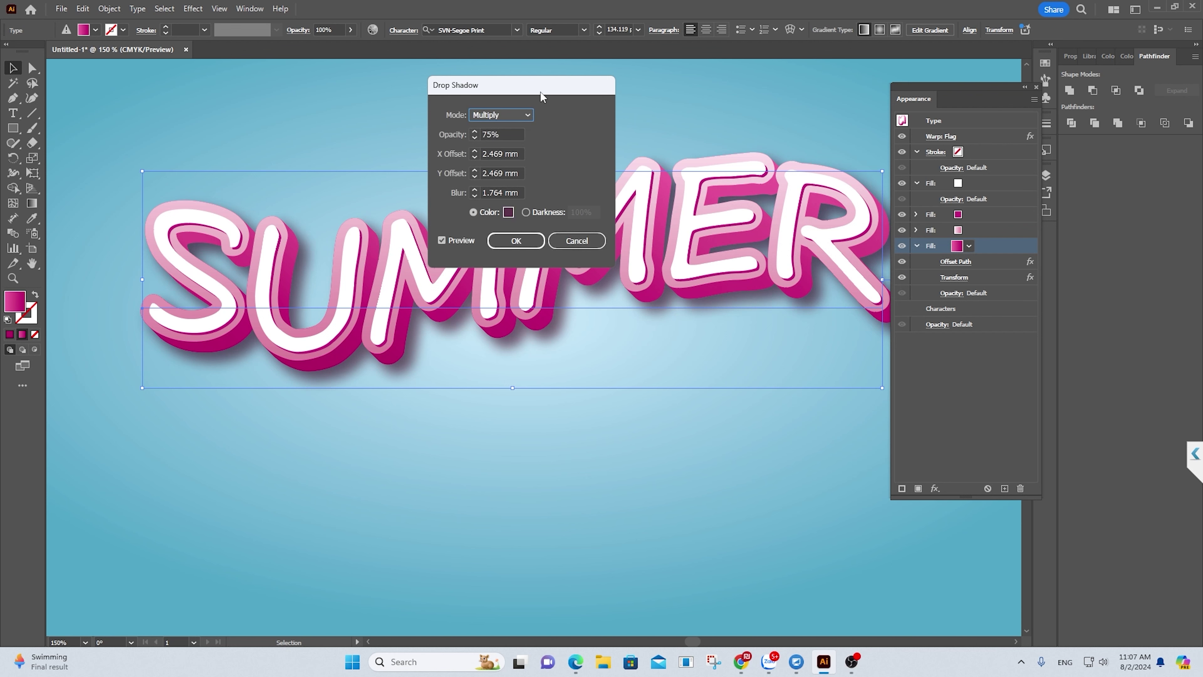
pyautogui.moveTo(540, 89); pyautogui.dragTo(725, 216)
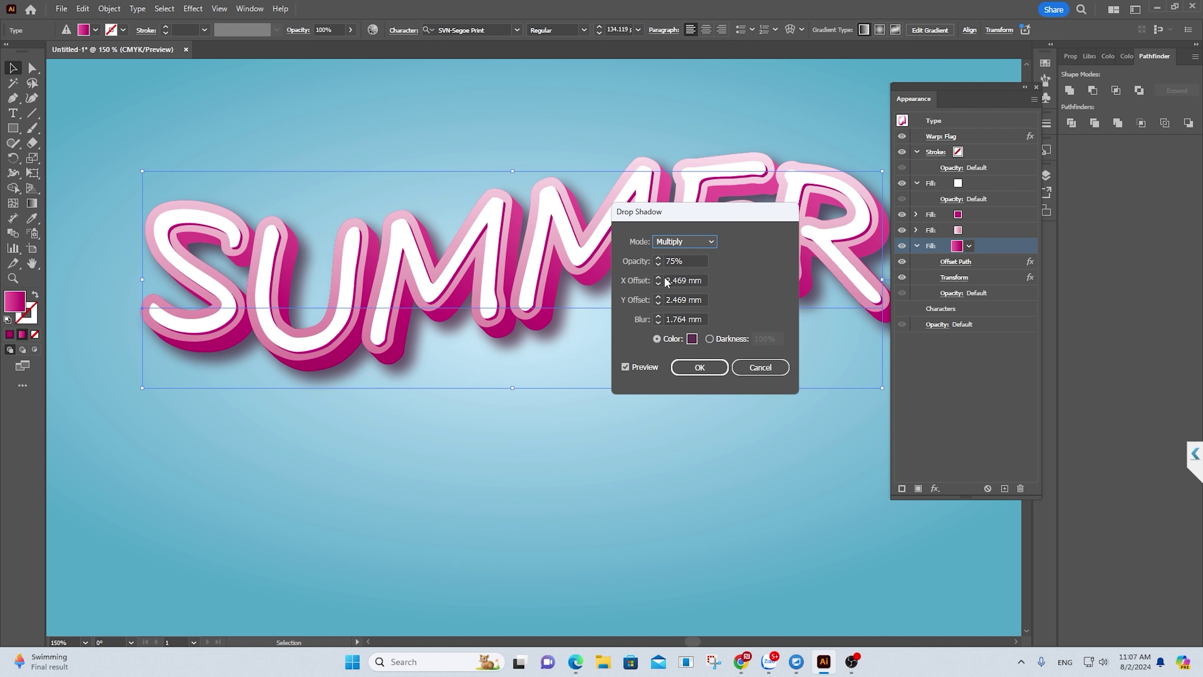
# Set the drop shadow offsets to X -1 mm and Y 7 mm.
pyautogui.click(658, 283)
pyautogui.click(657, 283)
pyautogui.click(657, 284)
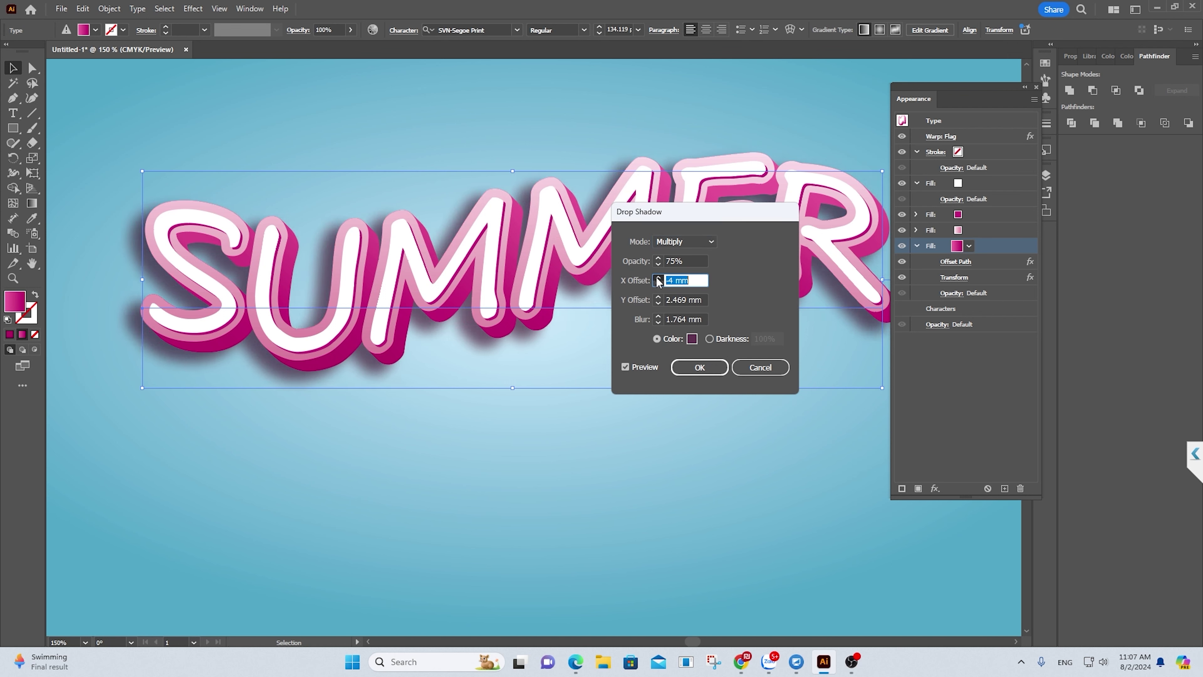
pyautogui.doubleClick(657, 277)
pyautogui.doubleClick(658, 297)
pyautogui.click(658, 296)
pyautogui.write('5')
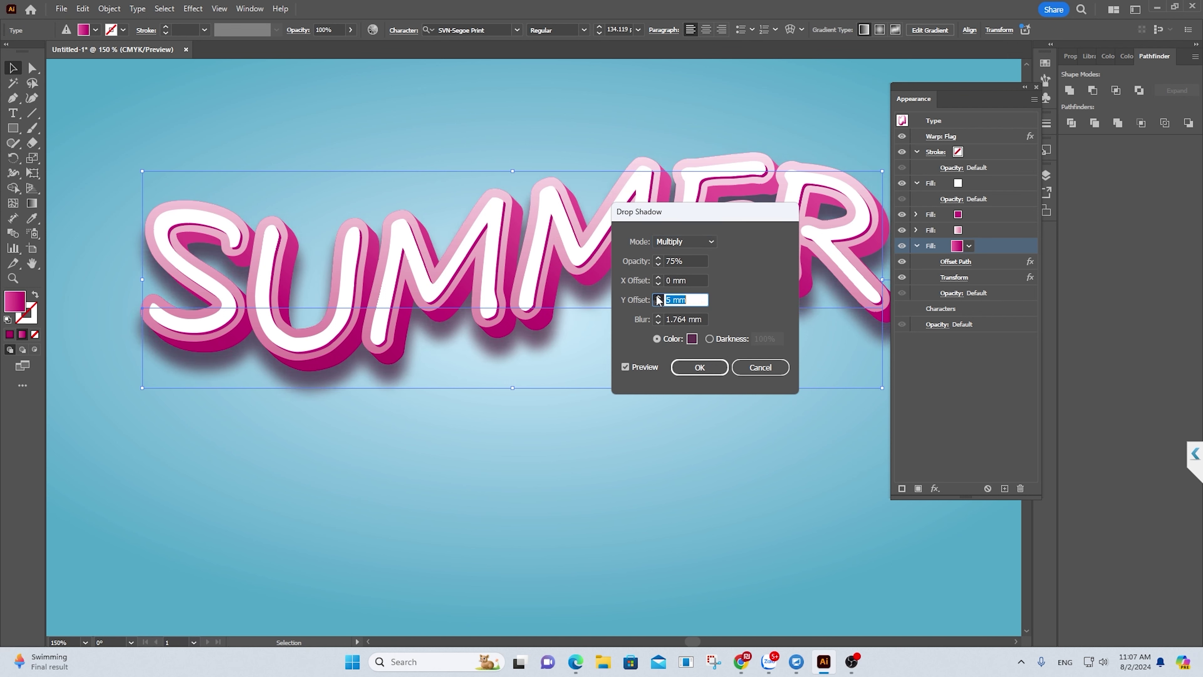
pyautogui.doubleClick(658, 296)
pyautogui.doubleClick(658, 297)
pyautogui.write('15')
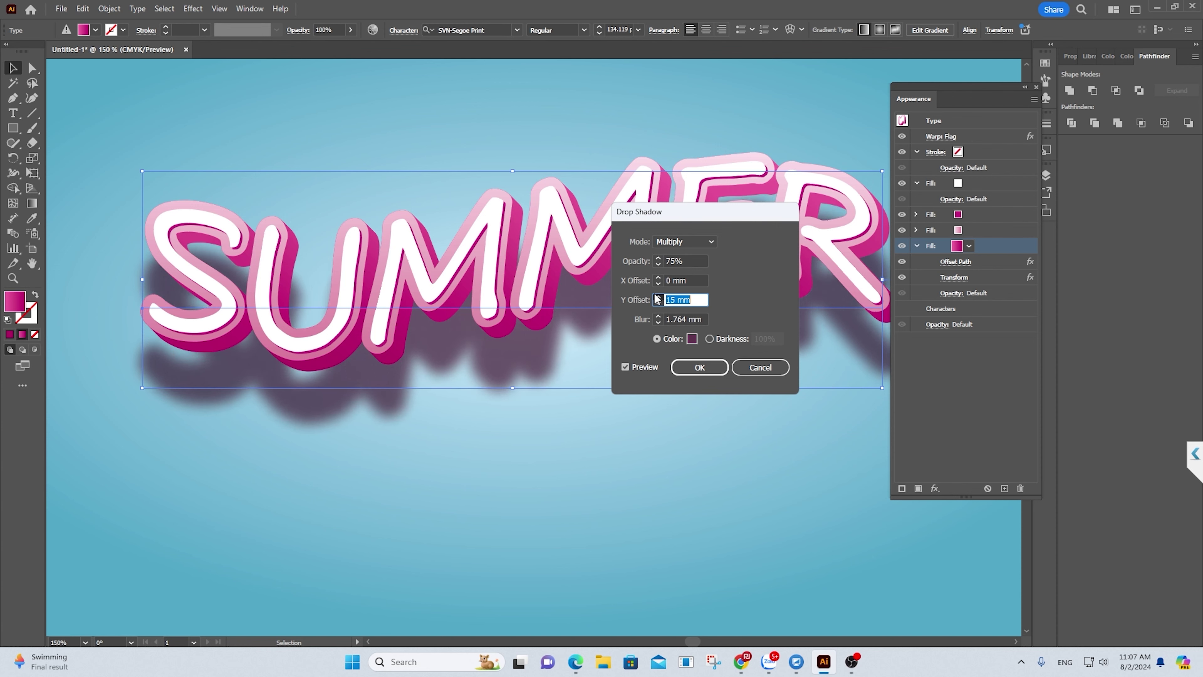
pyautogui.click(657, 297)
pyautogui.doubleClick(658, 303)
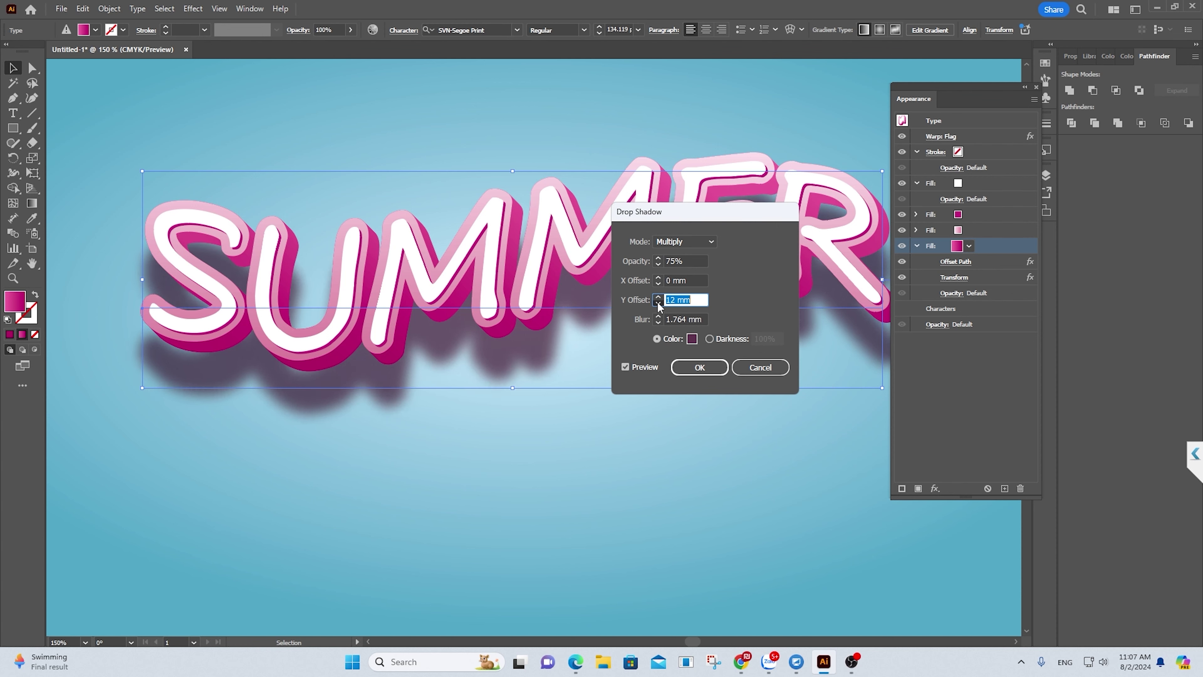
pyautogui.doubleClick(658, 303)
pyautogui.click(658, 303)
pyautogui.doubleClick(658, 303)
pyautogui.click(657, 283)
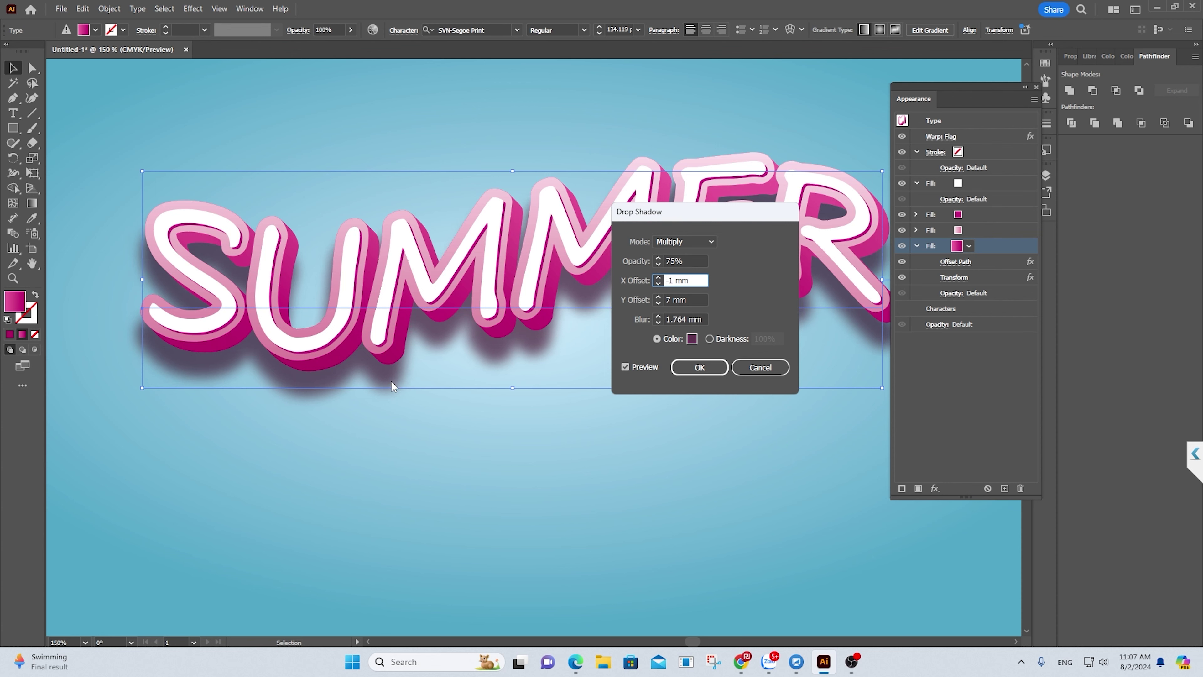
# Give the shadow 3 mm blur, 64% opacity and 100% darkness, and apply it.
pyautogui.click(658, 322)
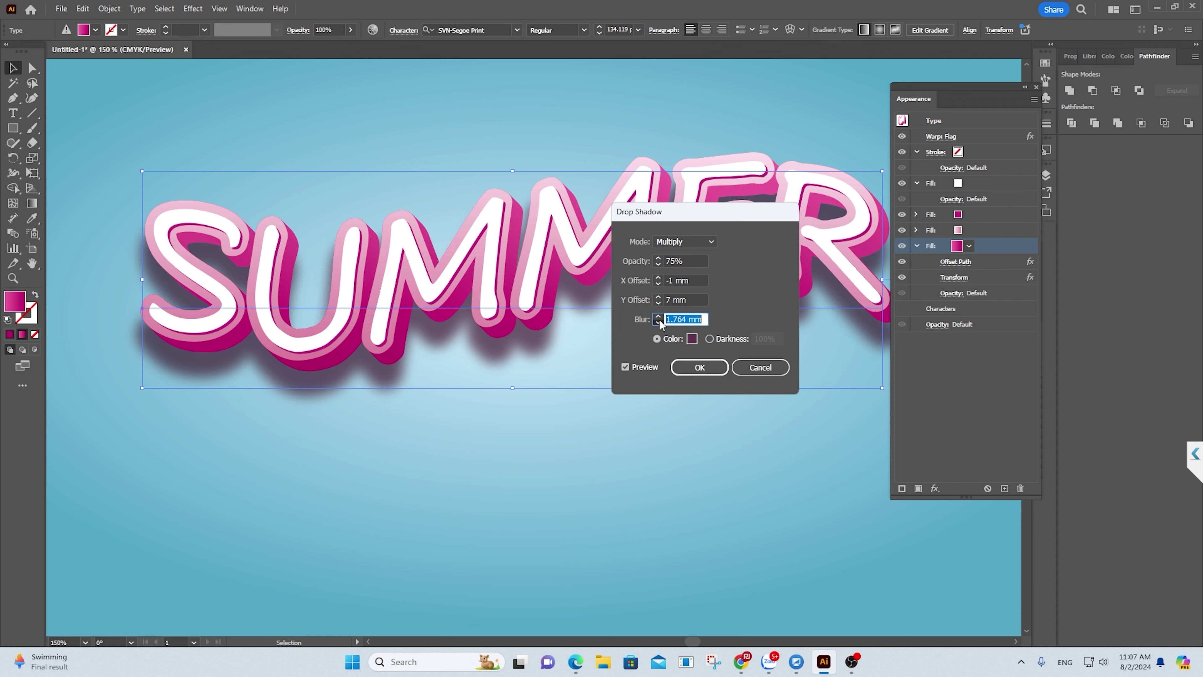
pyautogui.click(658, 316)
pyautogui.click(658, 316)
pyautogui.click(658, 316)
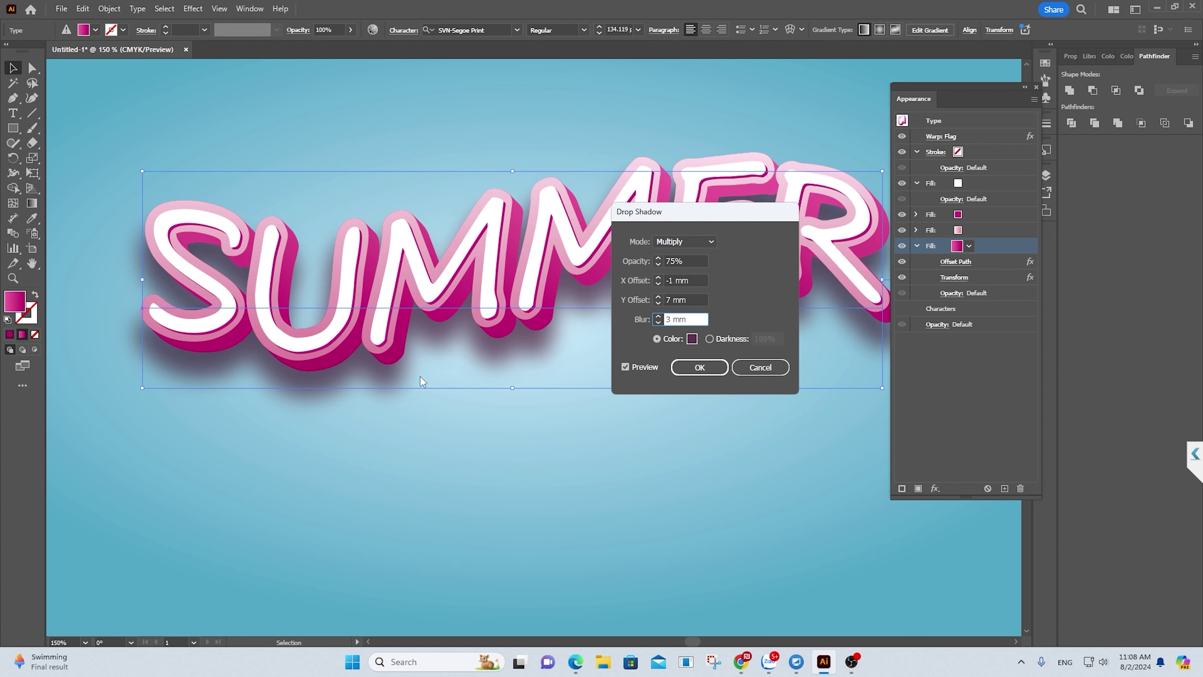
pyautogui.click(659, 264)
pyautogui.click(659, 265)
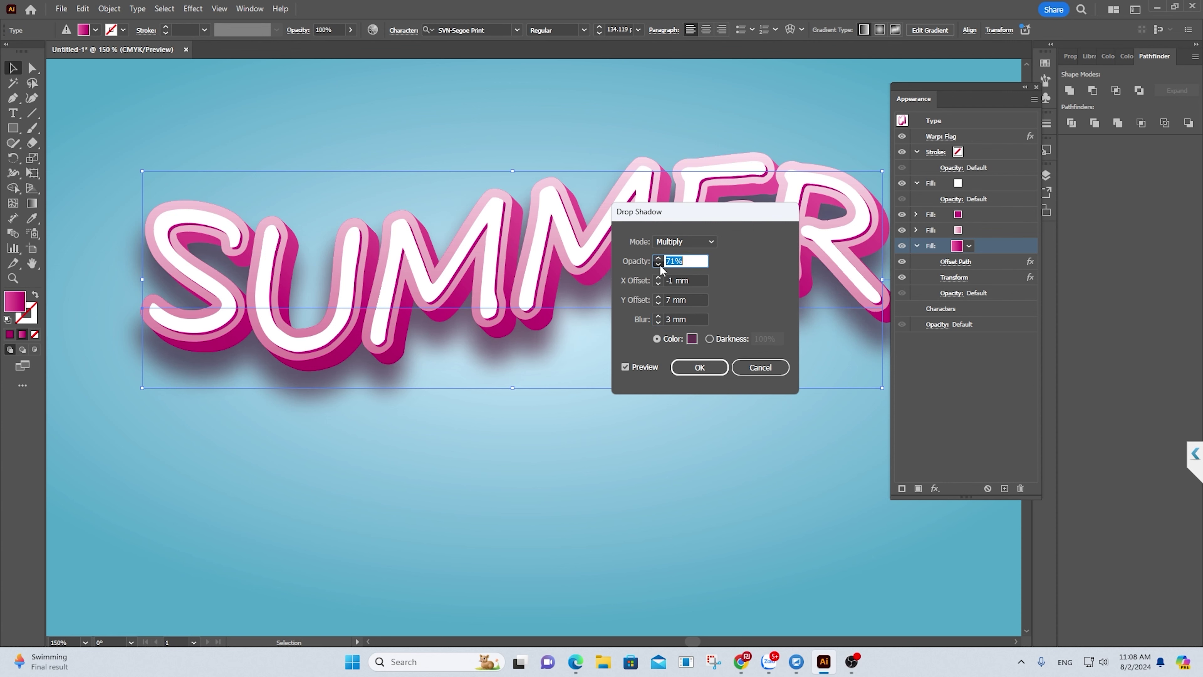
pyautogui.click(658, 264)
pyautogui.click(659, 264)
pyautogui.click(658, 264)
pyautogui.click(659, 264)
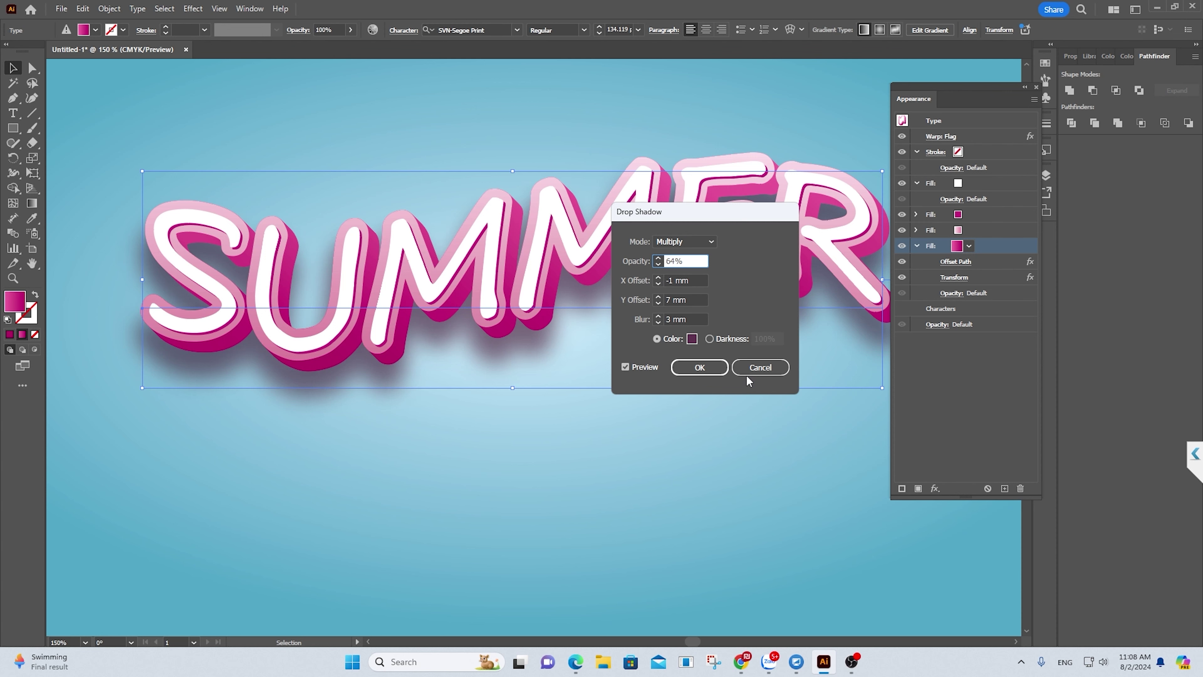
pyautogui.click(710, 338)
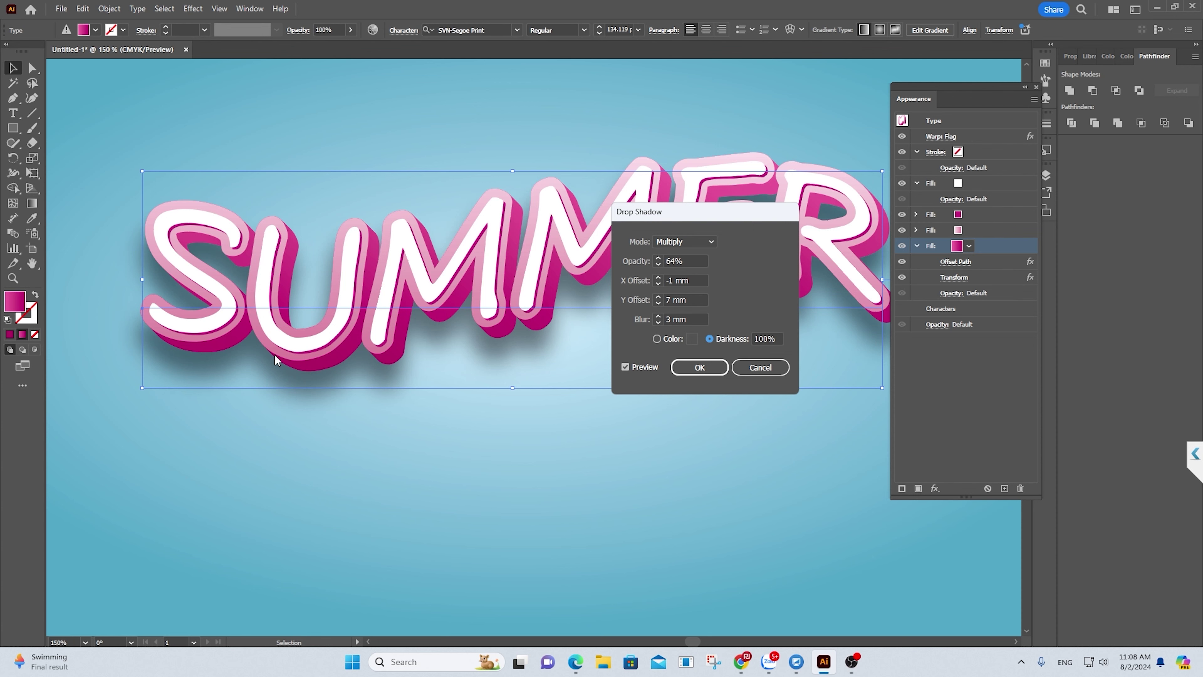
pyautogui.click(670, 338)
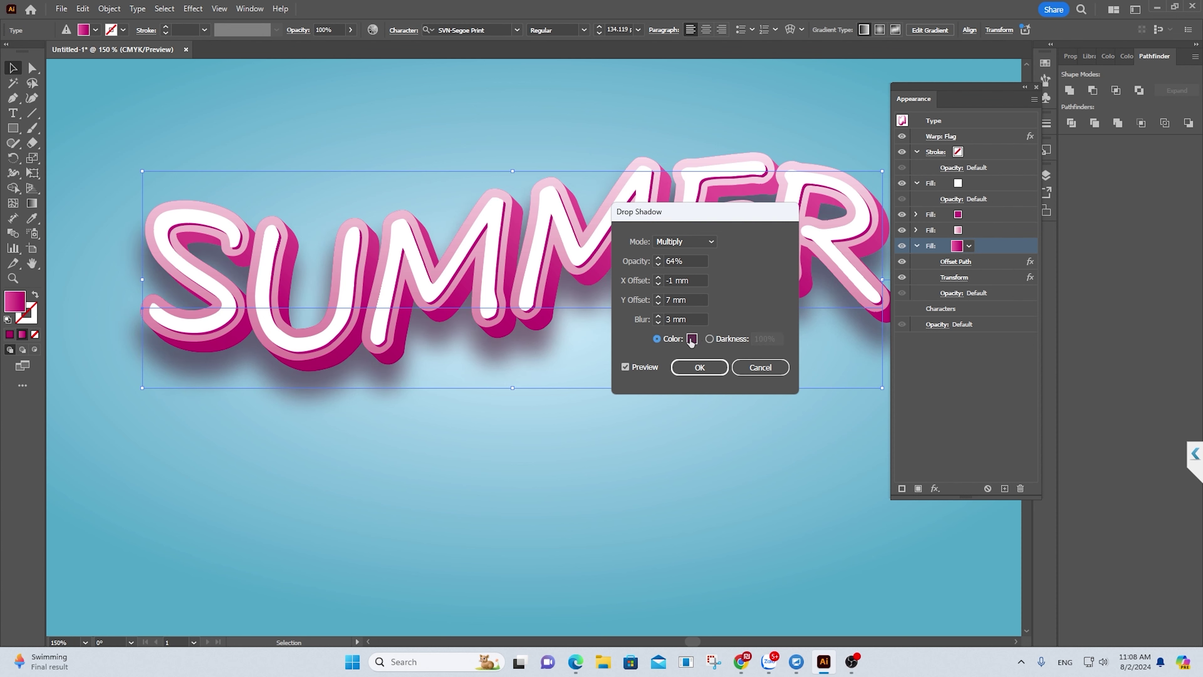
pyautogui.click(709, 339)
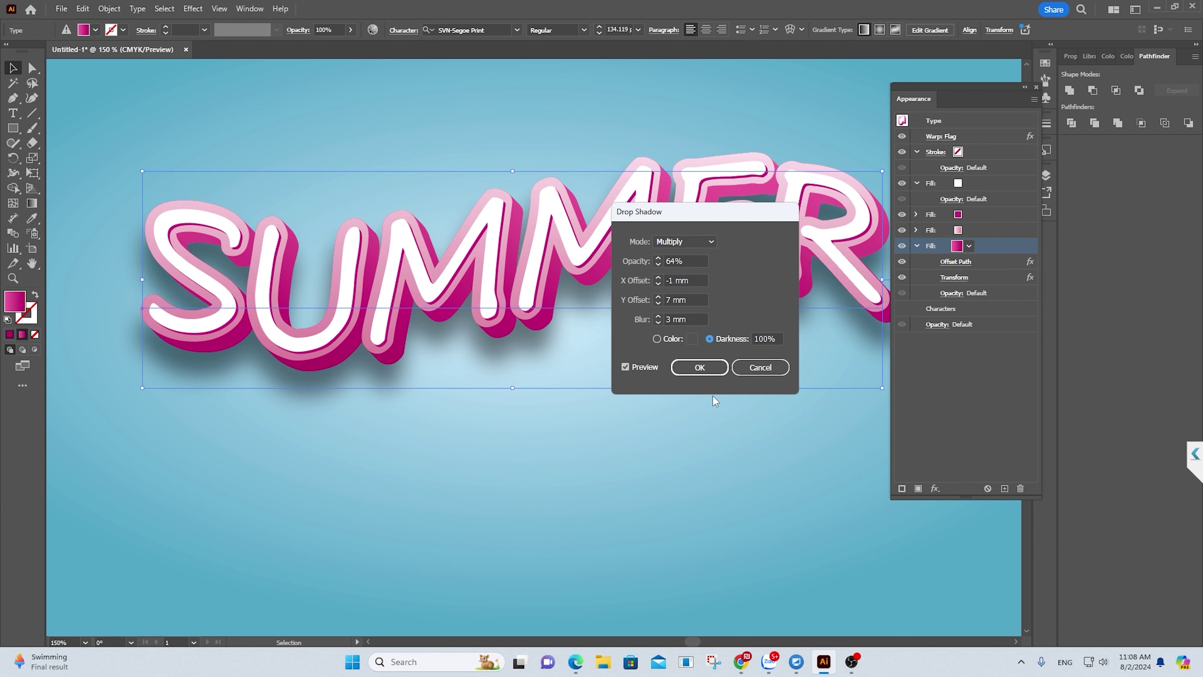
pyautogui.click(699, 367)
pyautogui.hotkey('ctrl', '-')
pyautogui.hotkey('ctrl', '-')
# Deselect to review the shadowed SUMMER, then dock the Appearance panel into the right-hand panels.
pyautogui.click(847, 379)
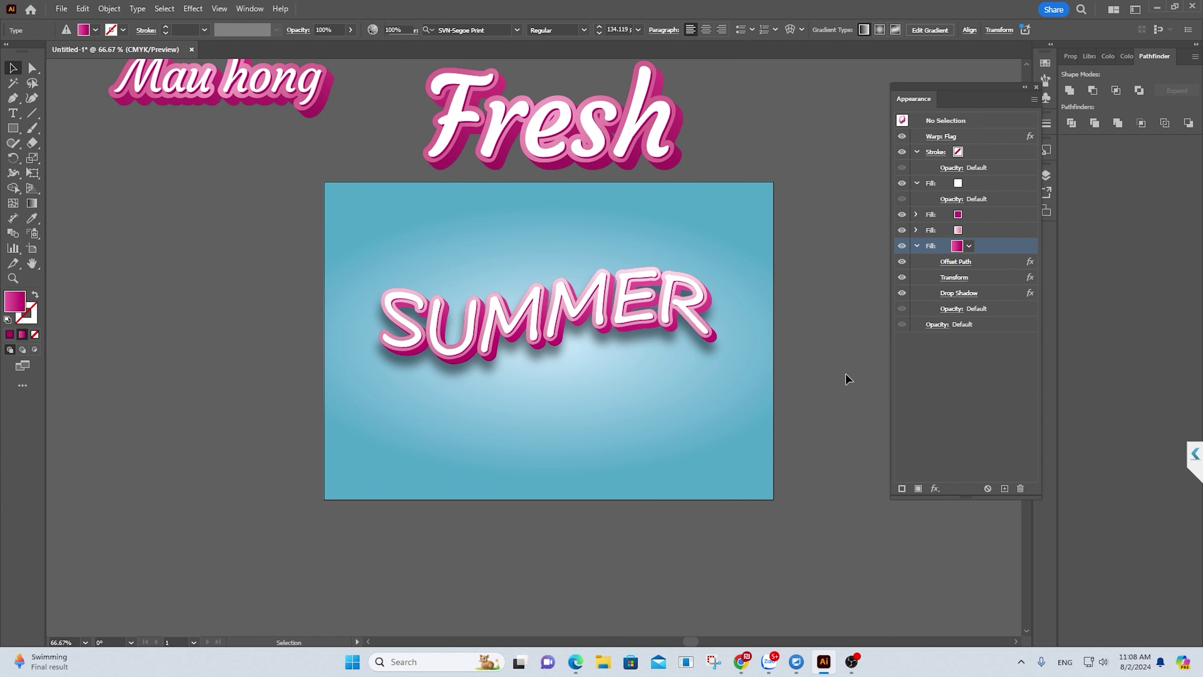
pyautogui.scroll(1, 657, 392)
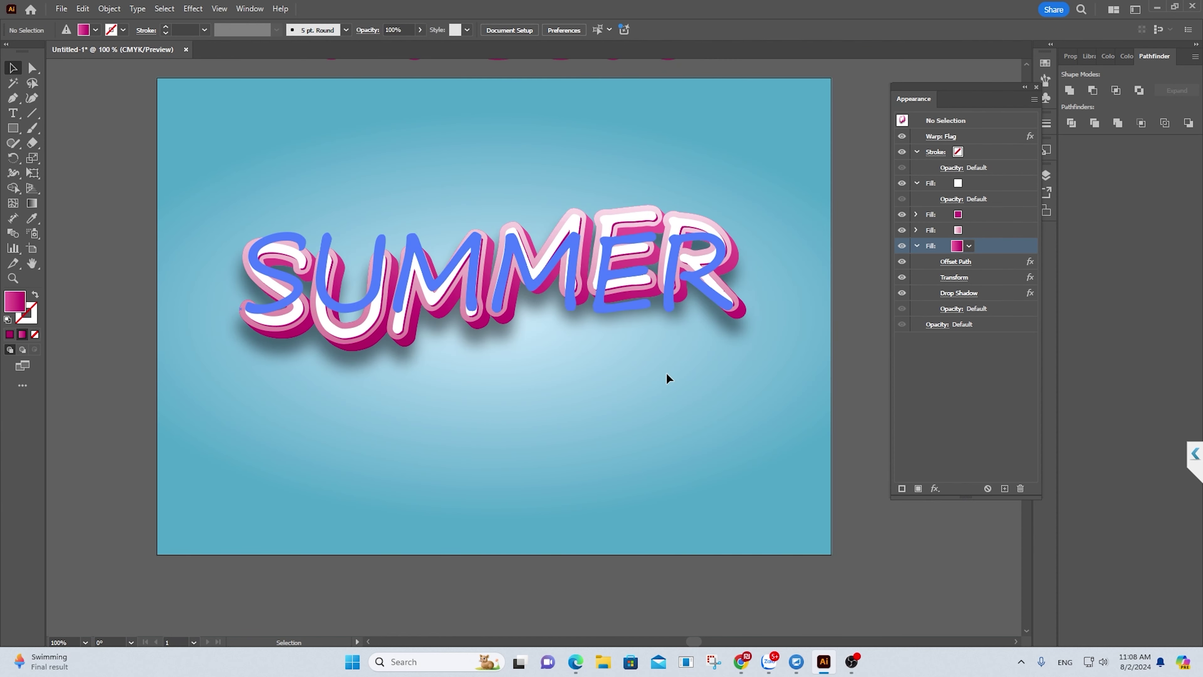
pyautogui.scroll(1, 317, 314)
pyautogui.scroll(-1, 406, 362)
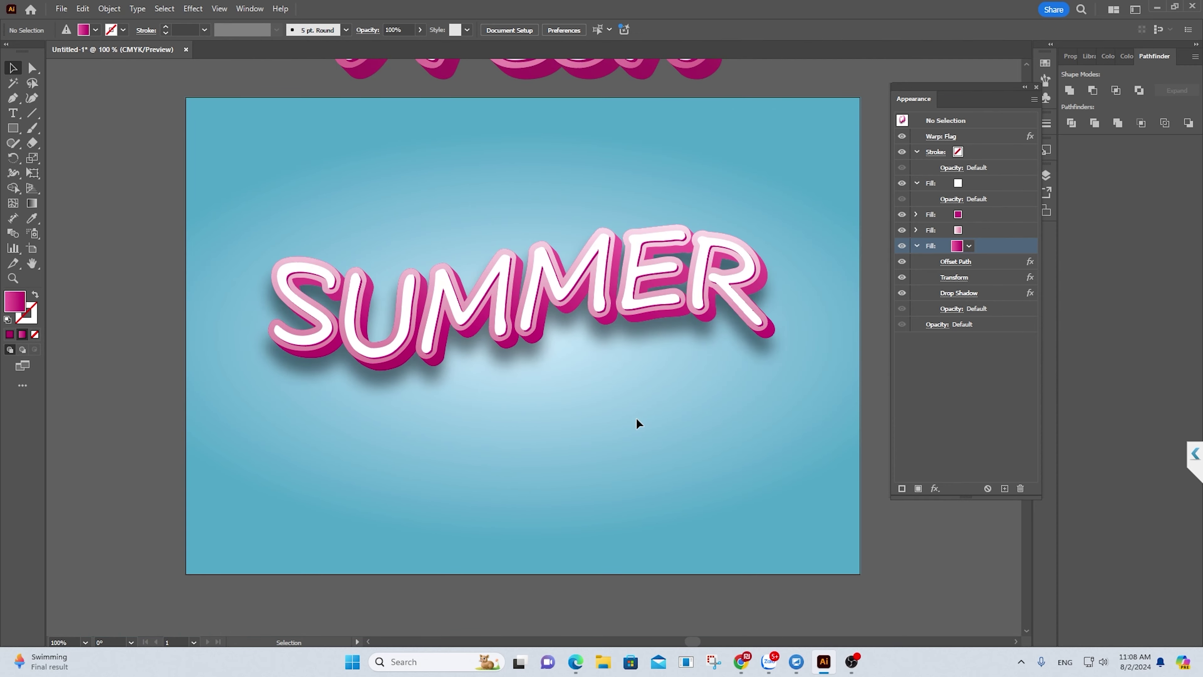
pyautogui.scroll(1, 493, 360)
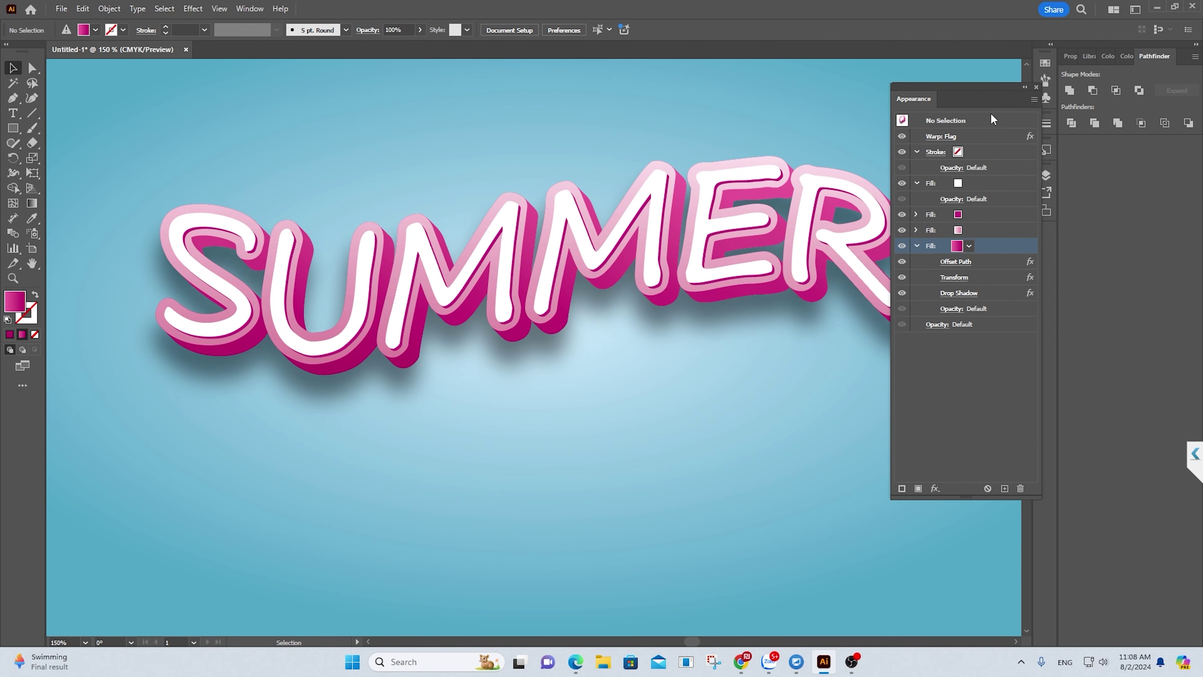
pyautogui.moveTo(994, 90); pyautogui.dragTo(979, 69)
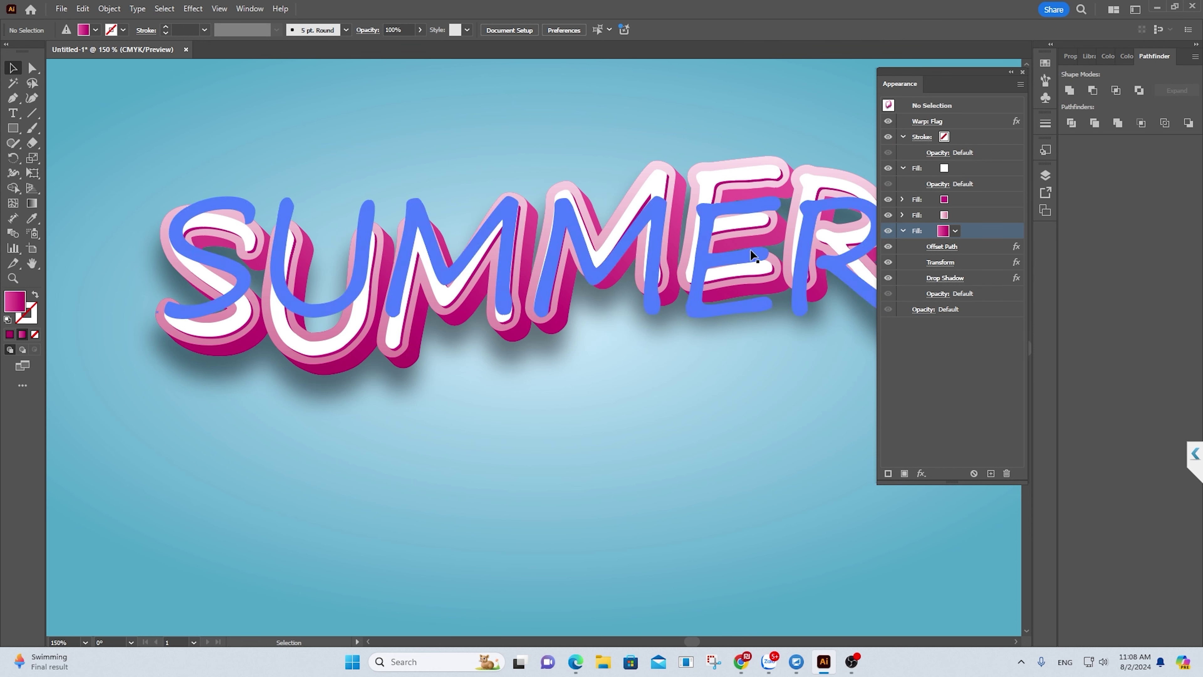
pyautogui.moveTo(958, 75)
pyautogui.mouseDown()
pyautogui.moveTo(1092, 147)
pyautogui.moveTo(1104, 137)
pyautogui.mouseUp()
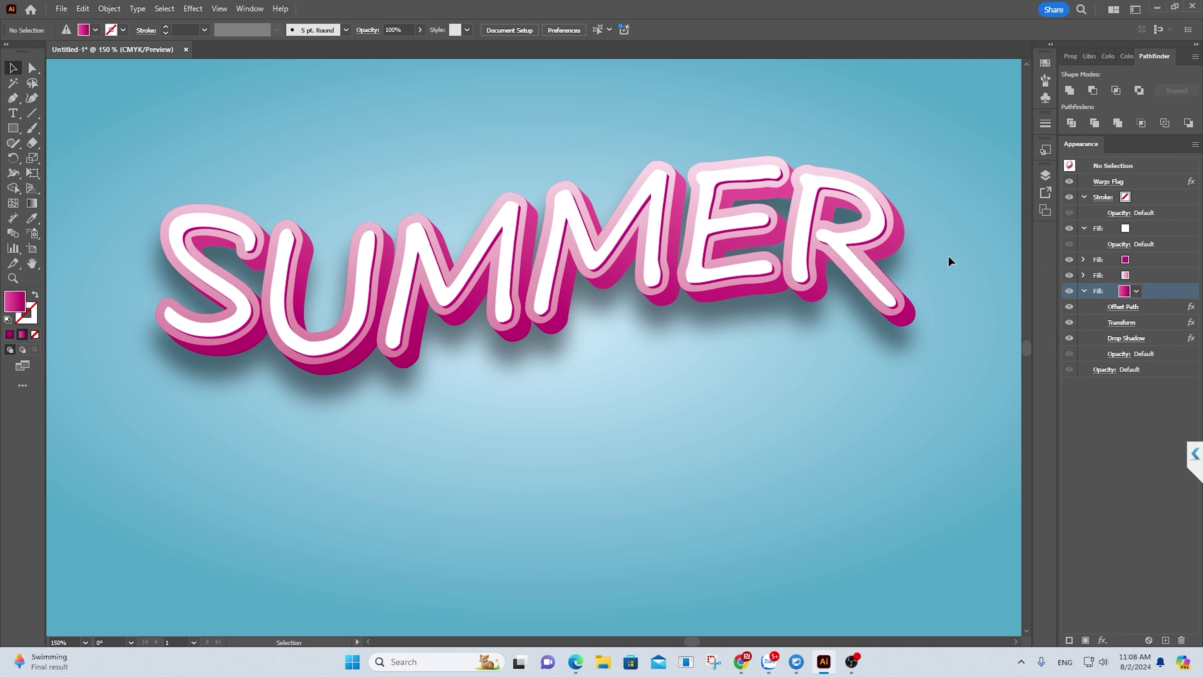